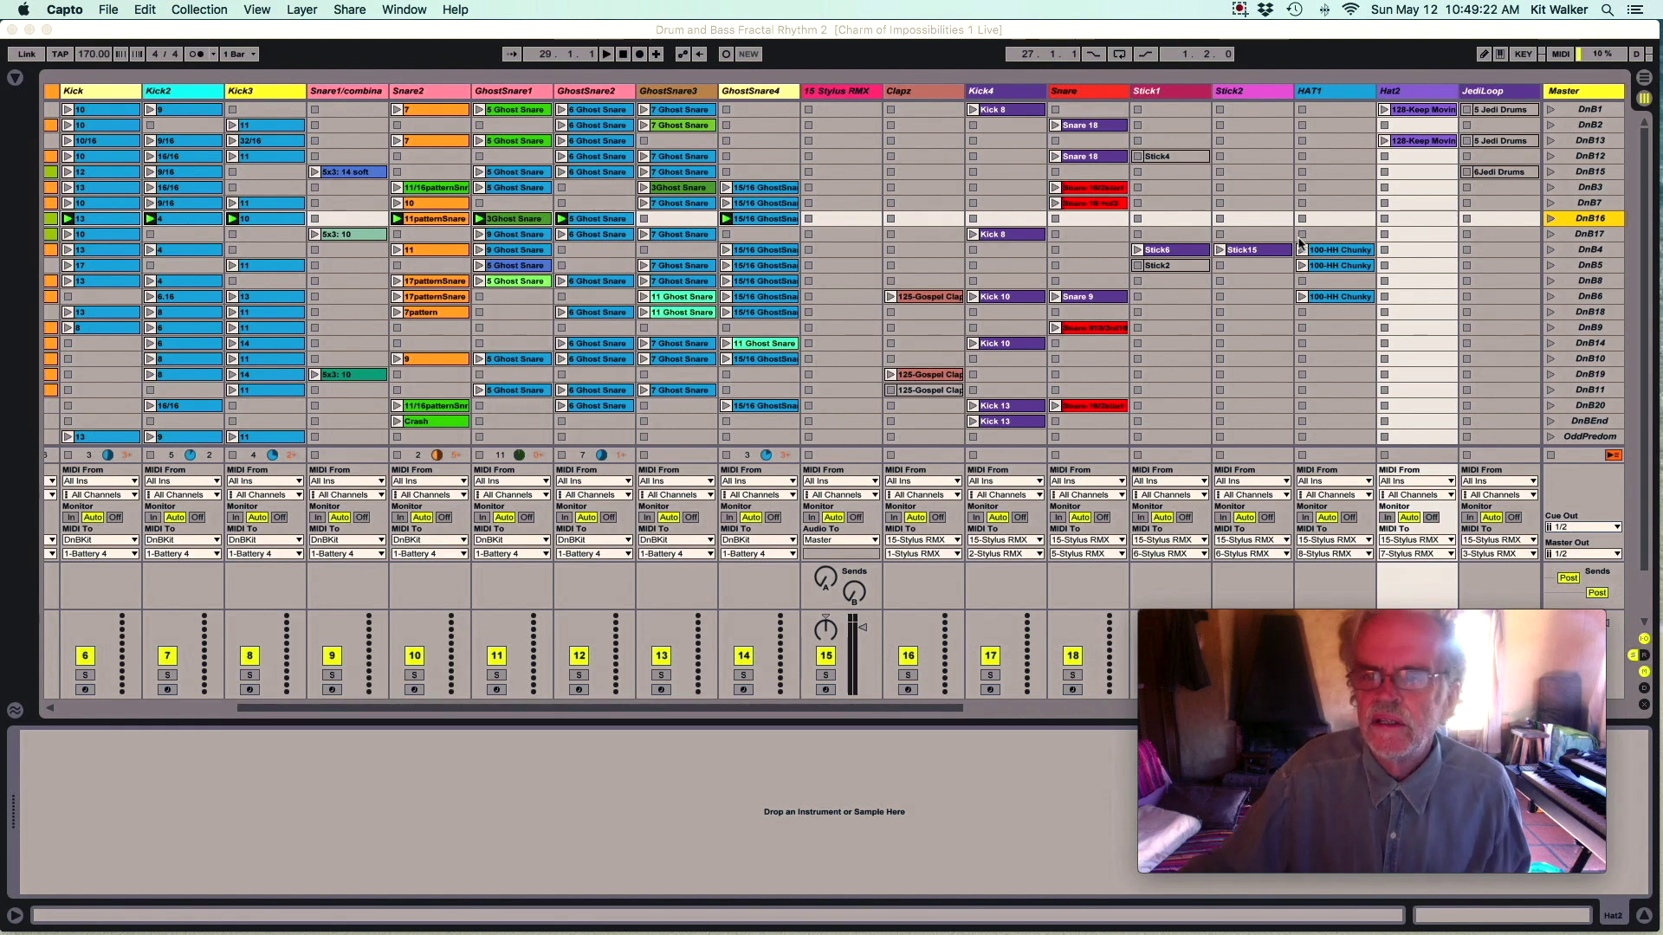
# Launch the scenes DnB13, DnB12, DnB15, DnB3, DnB7, DnB16 and DnB17 one after another to hear each rhythm.
pyautogui.hscroll(-5, 1496, 255)
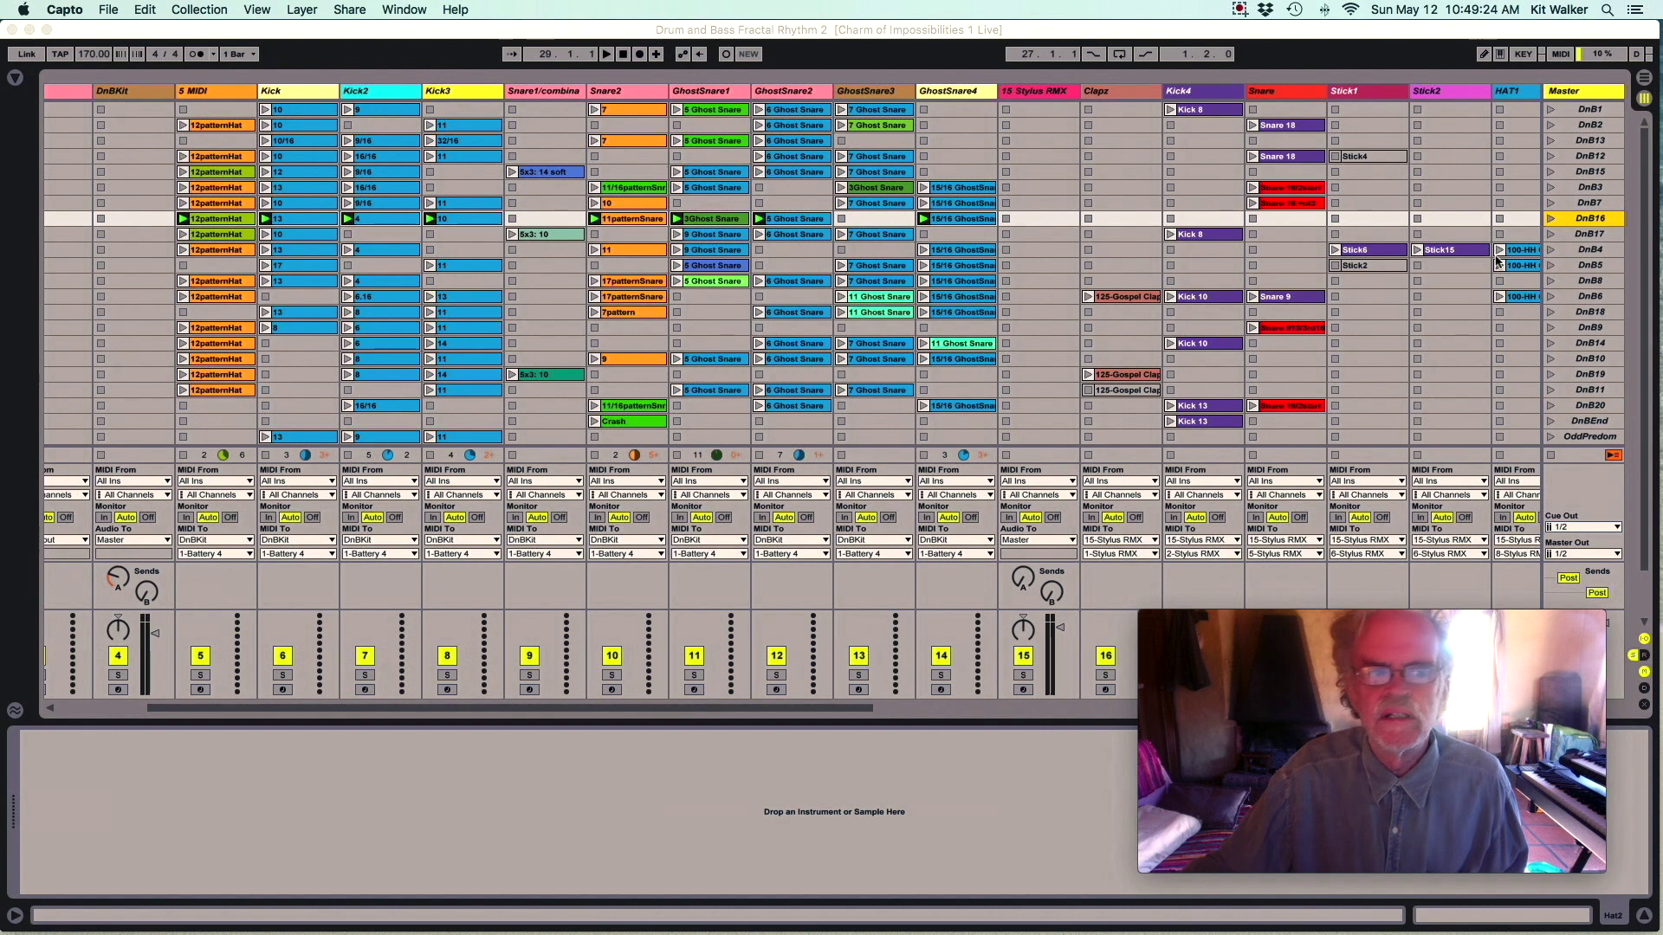
pyautogui.hscroll(3, 1497, 261)
pyautogui.hscroll(2, 1497, 260)
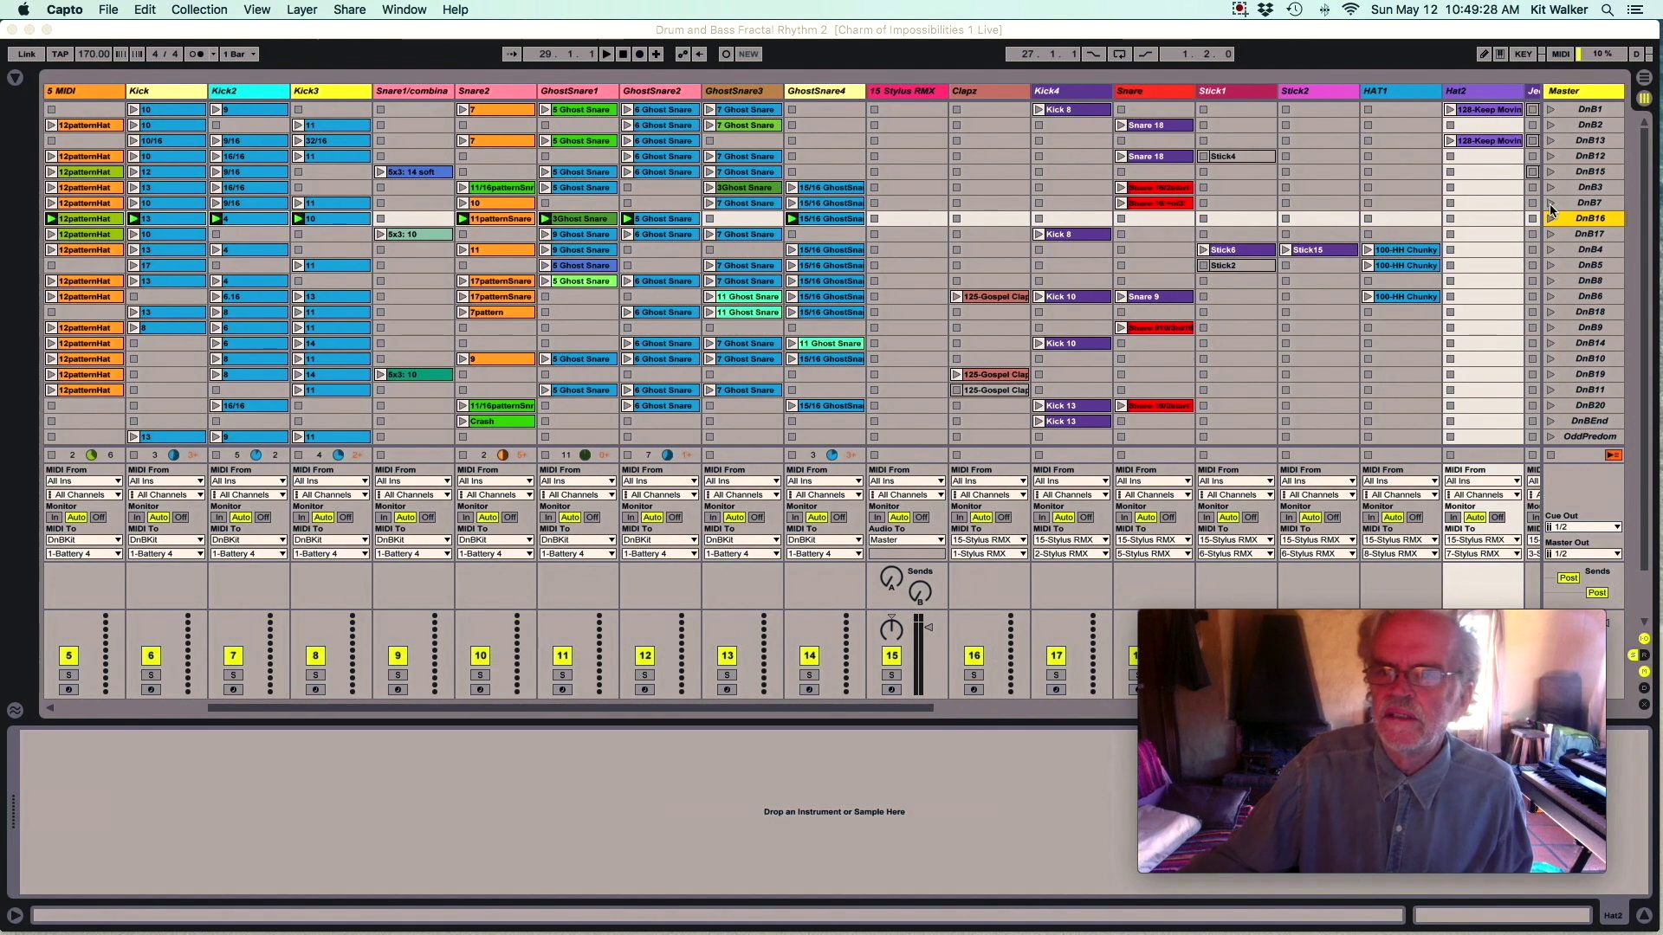
pyautogui.click(1551, 142)
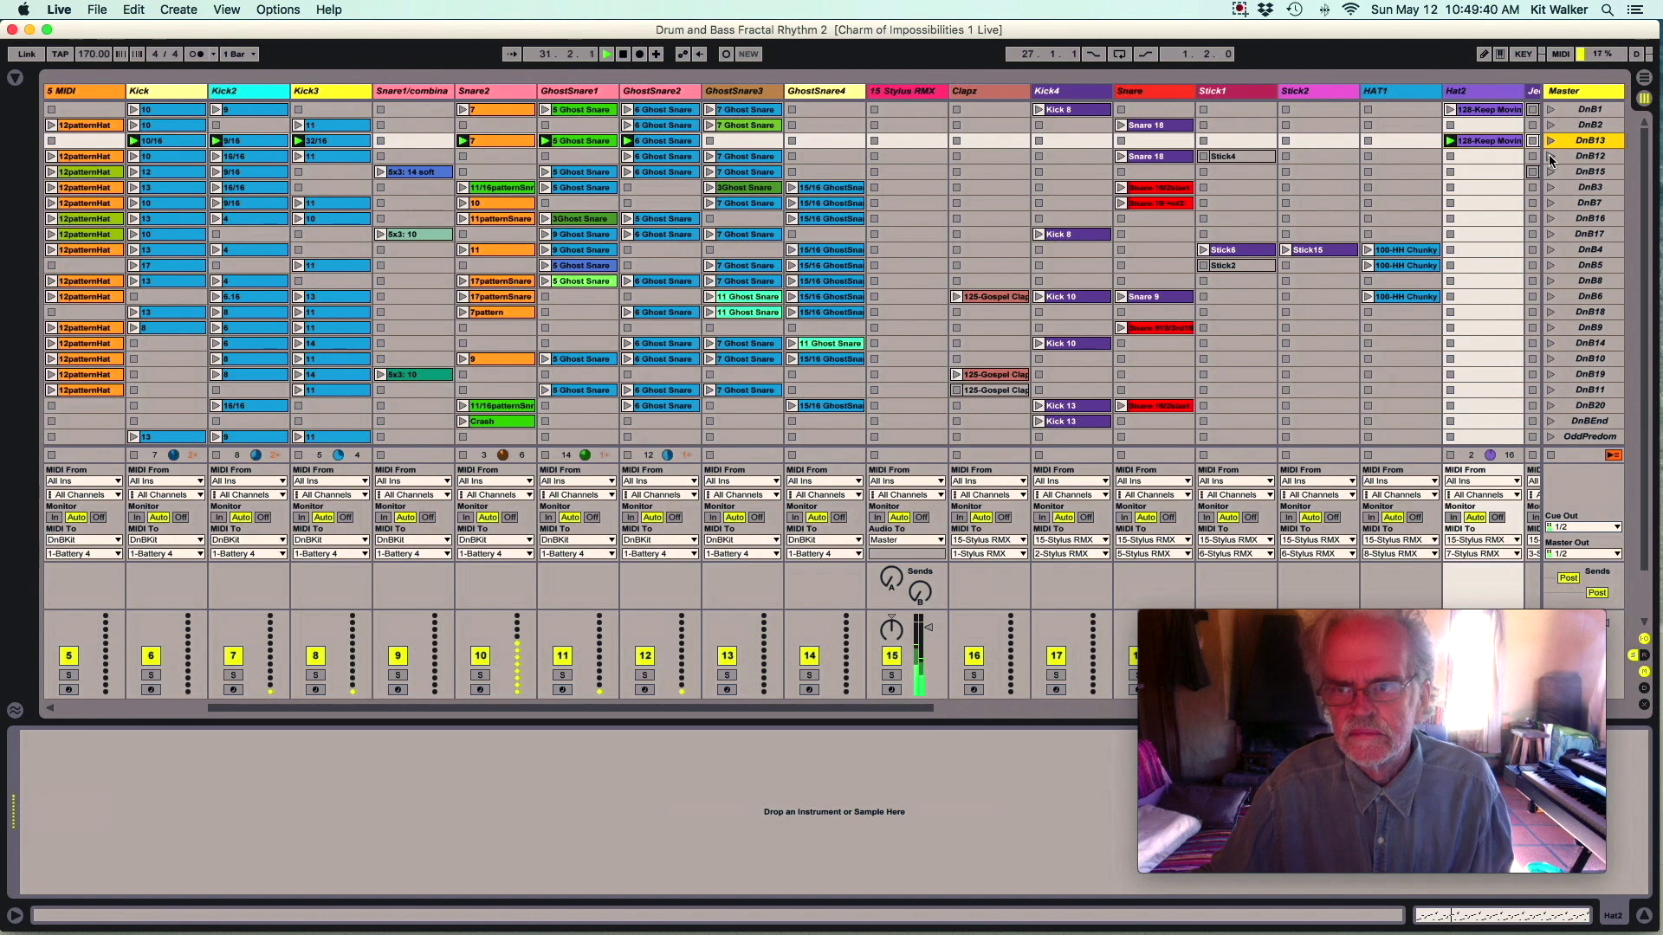
pyautogui.click(1552, 157)
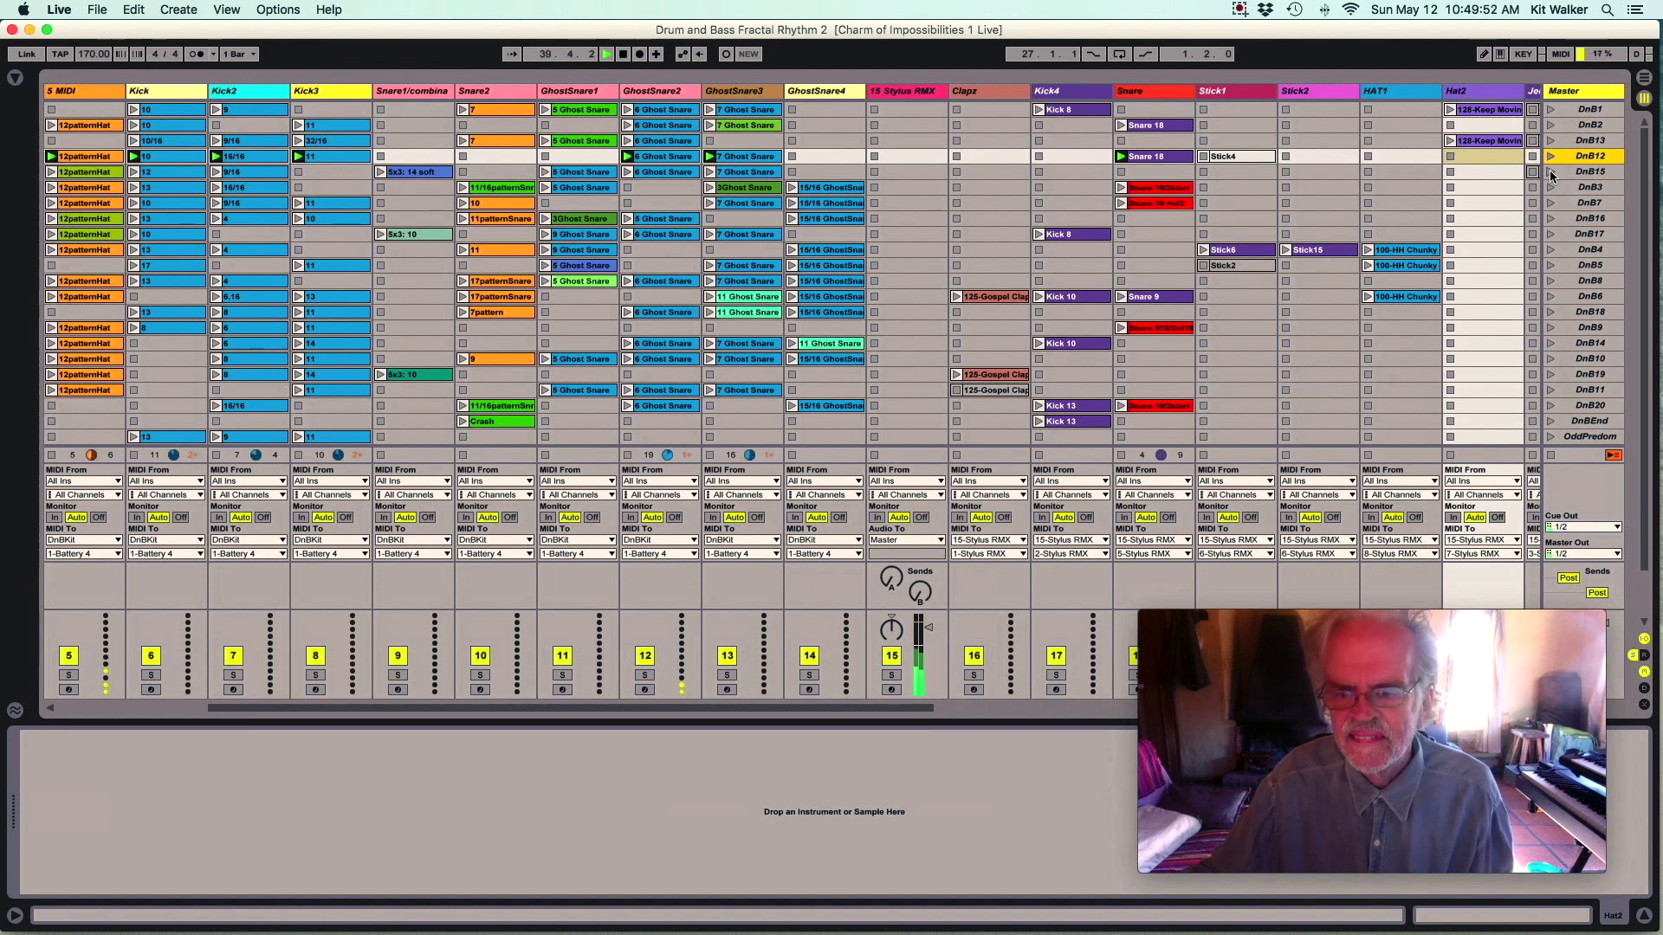
pyautogui.click(1551, 173)
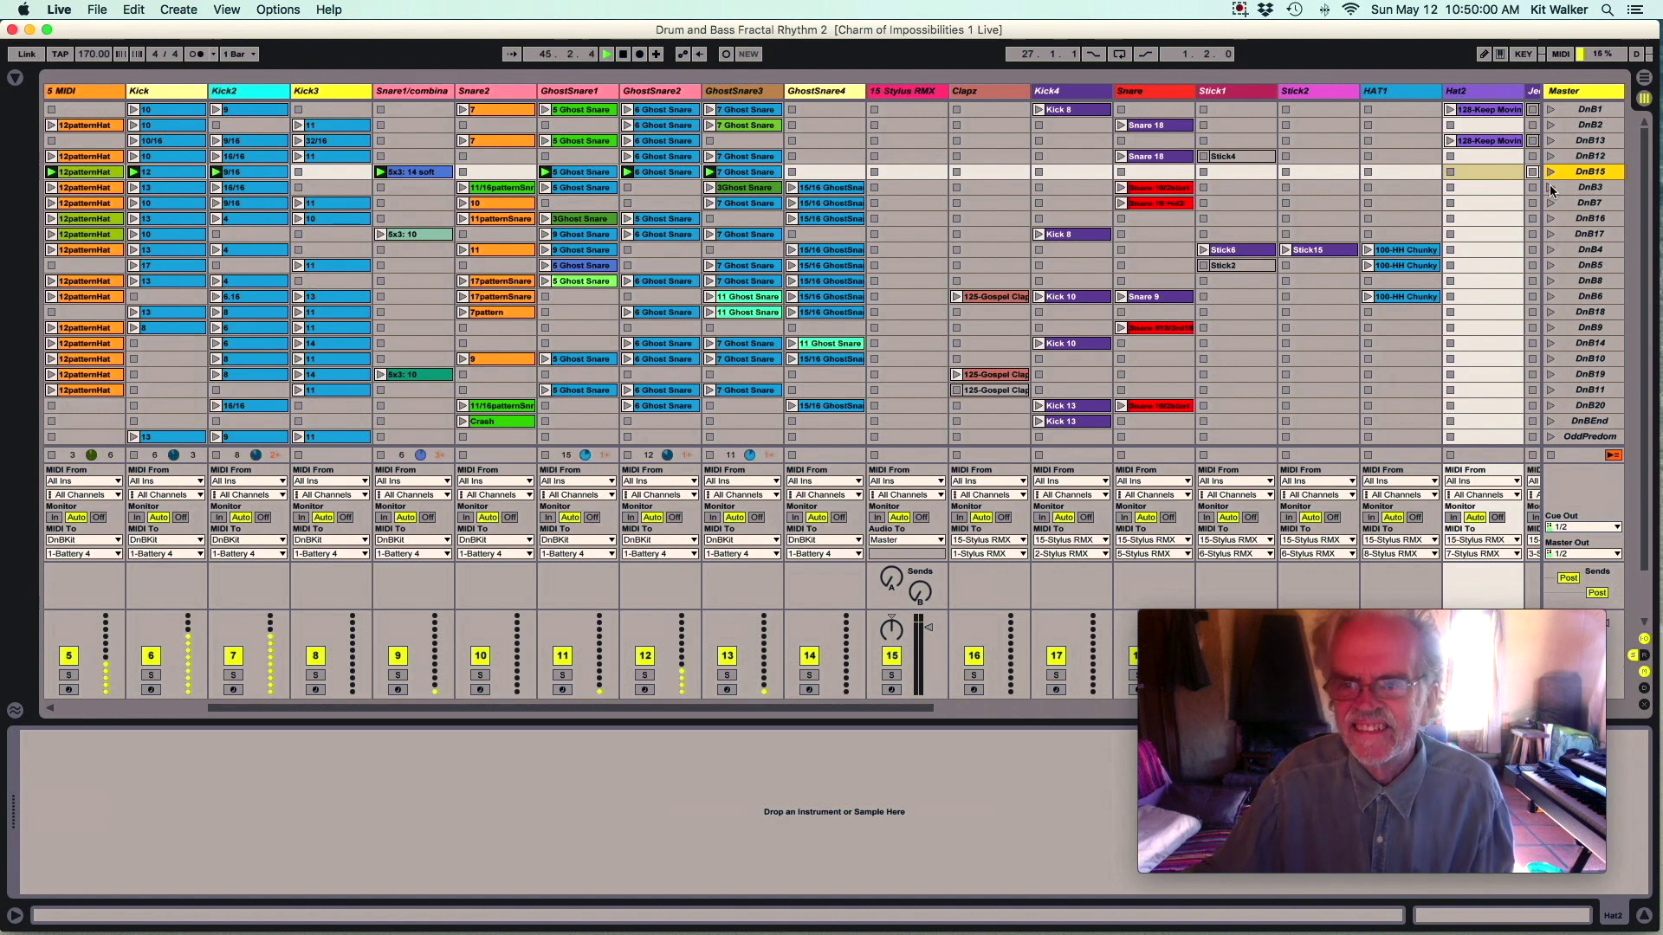
pyautogui.click(1550, 188)
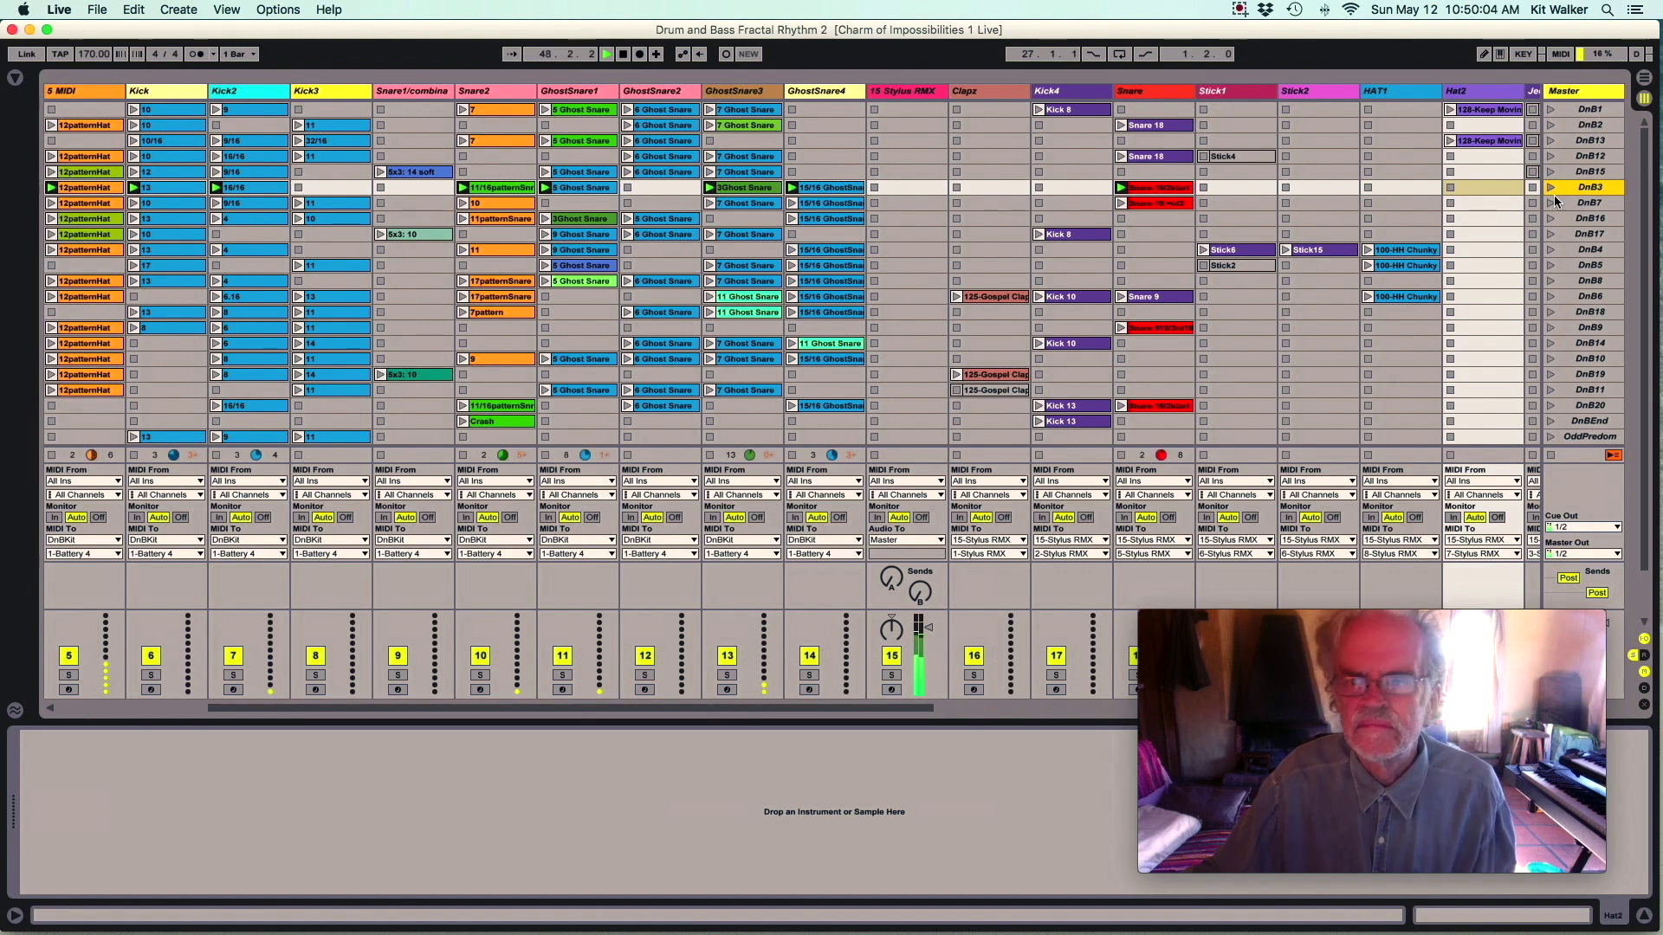
pyautogui.click(1550, 203)
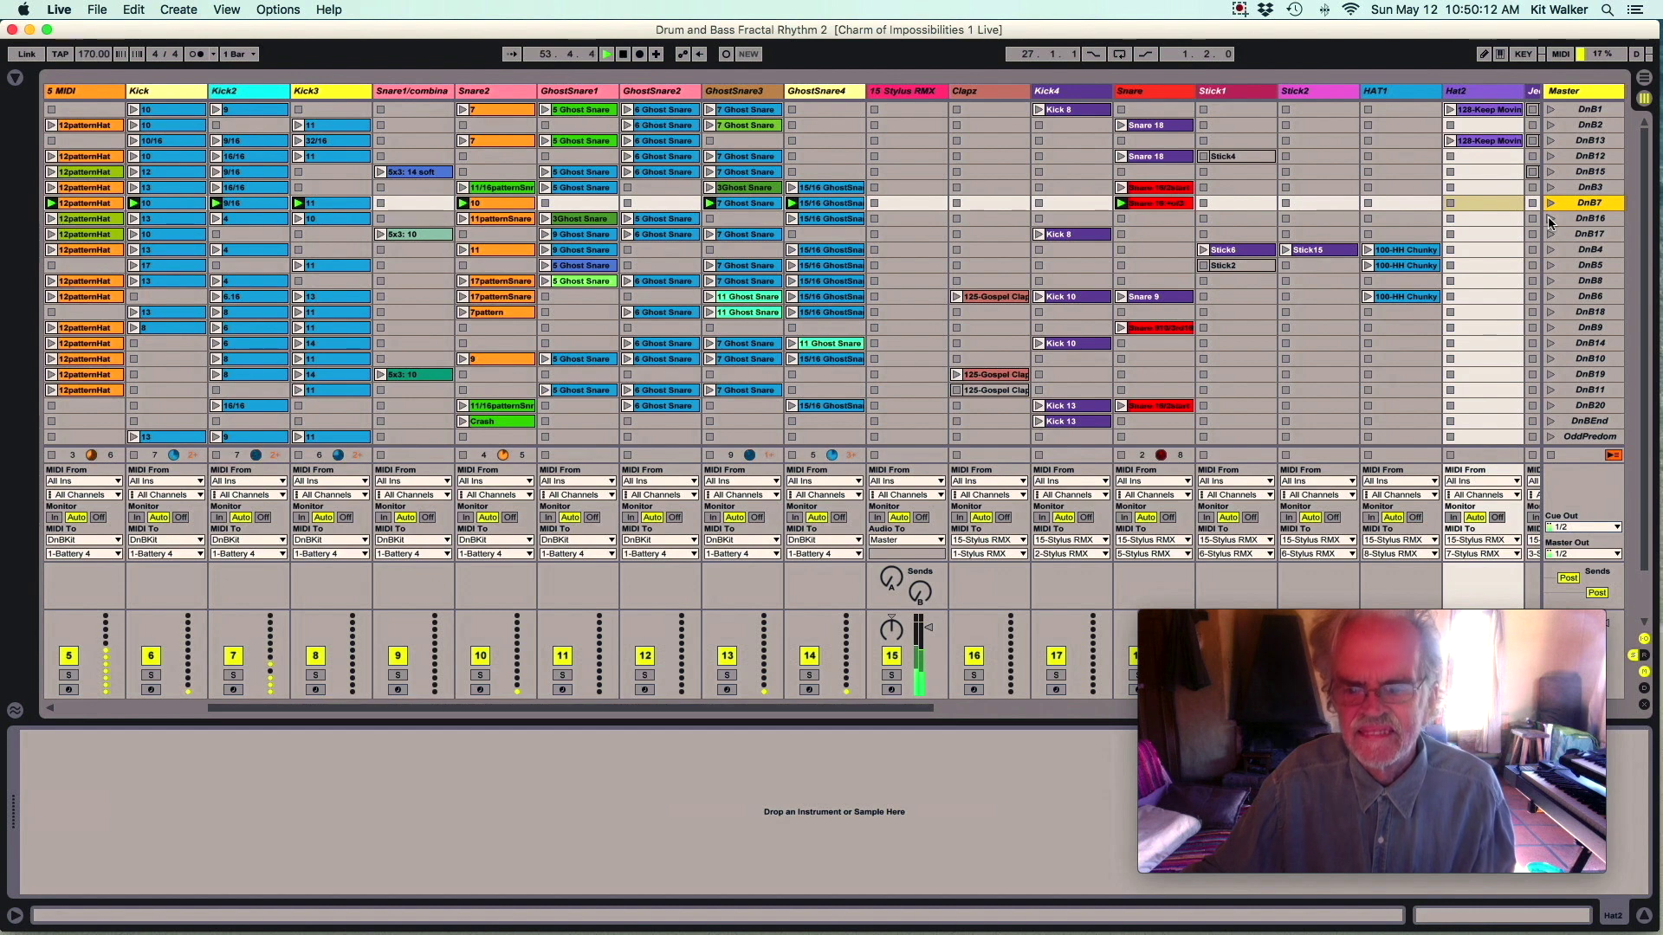
pyautogui.click(1551, 220)
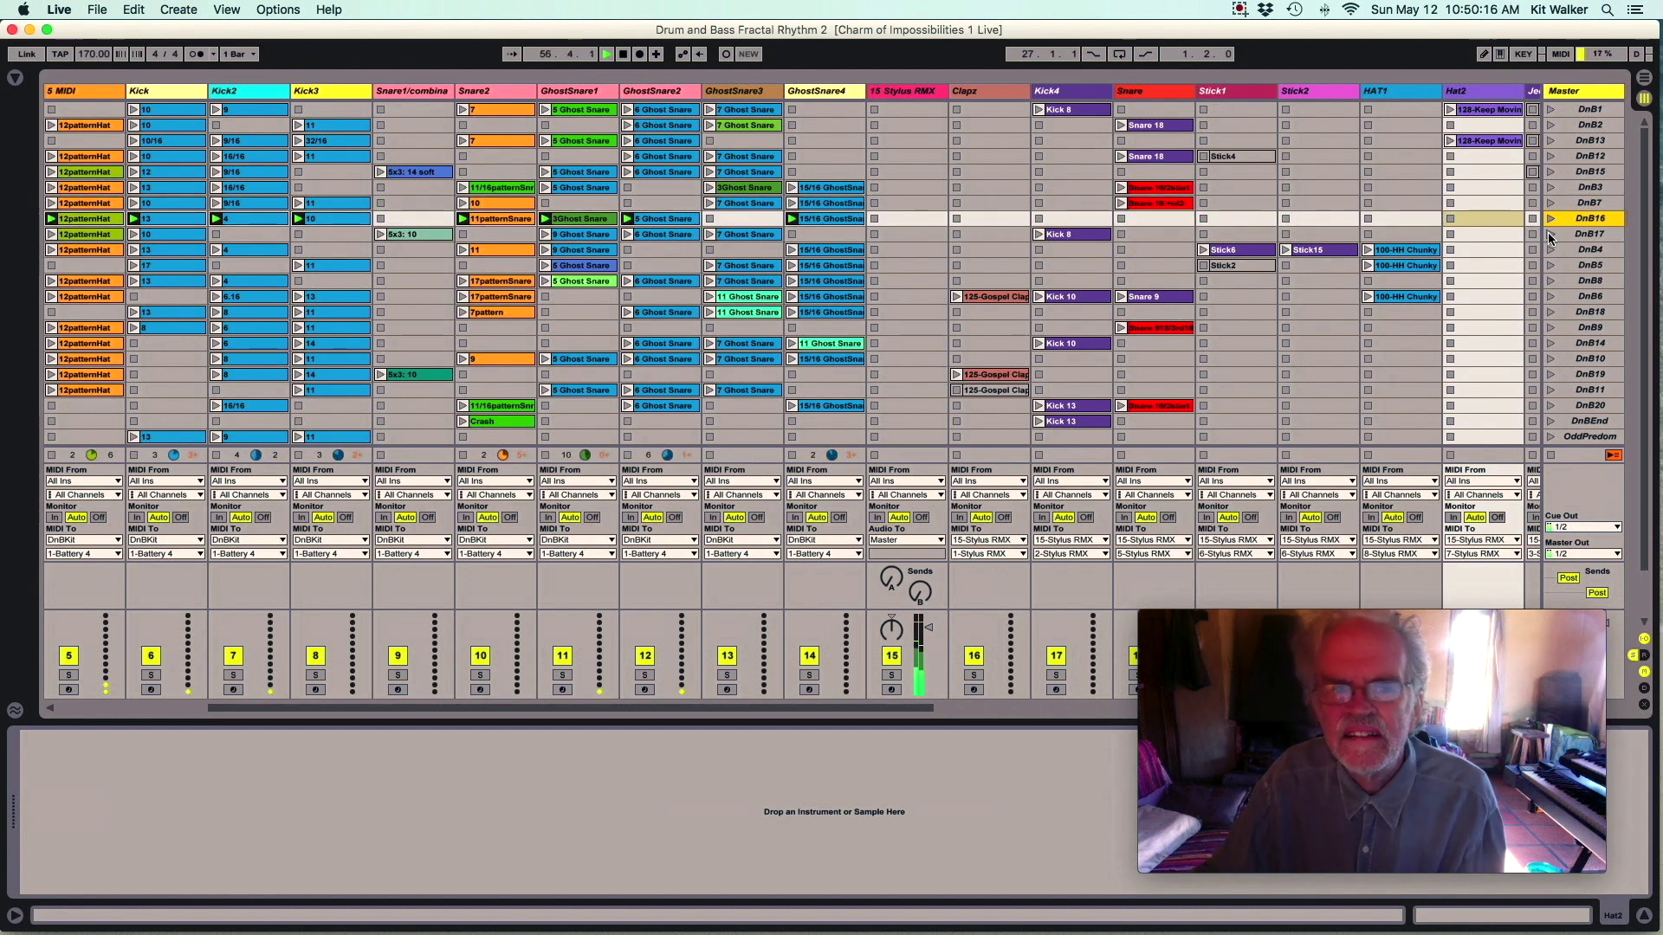
pyautogui.click(1550, 235)
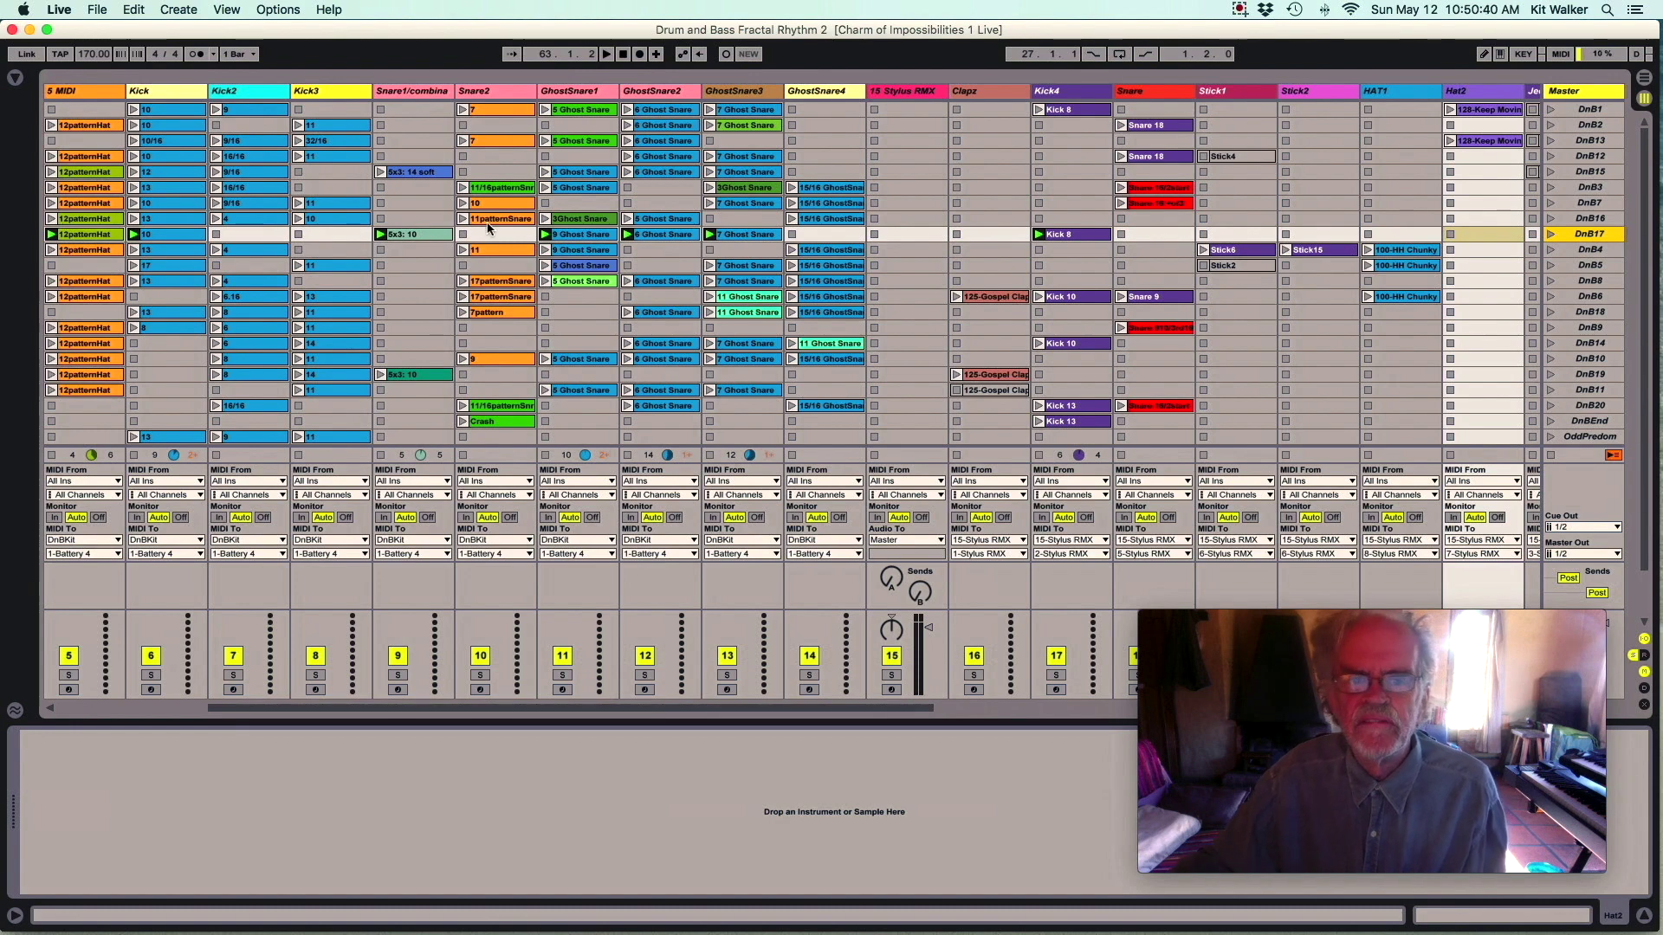
# Play the Kick track's clip in scene DnB7, followed by the 12patternHat clip of the 5 MIDI track in that scene.
pyautogui.hscroll(-4, 360, 245)
pyautogui.hscroll(4, 361, 246)
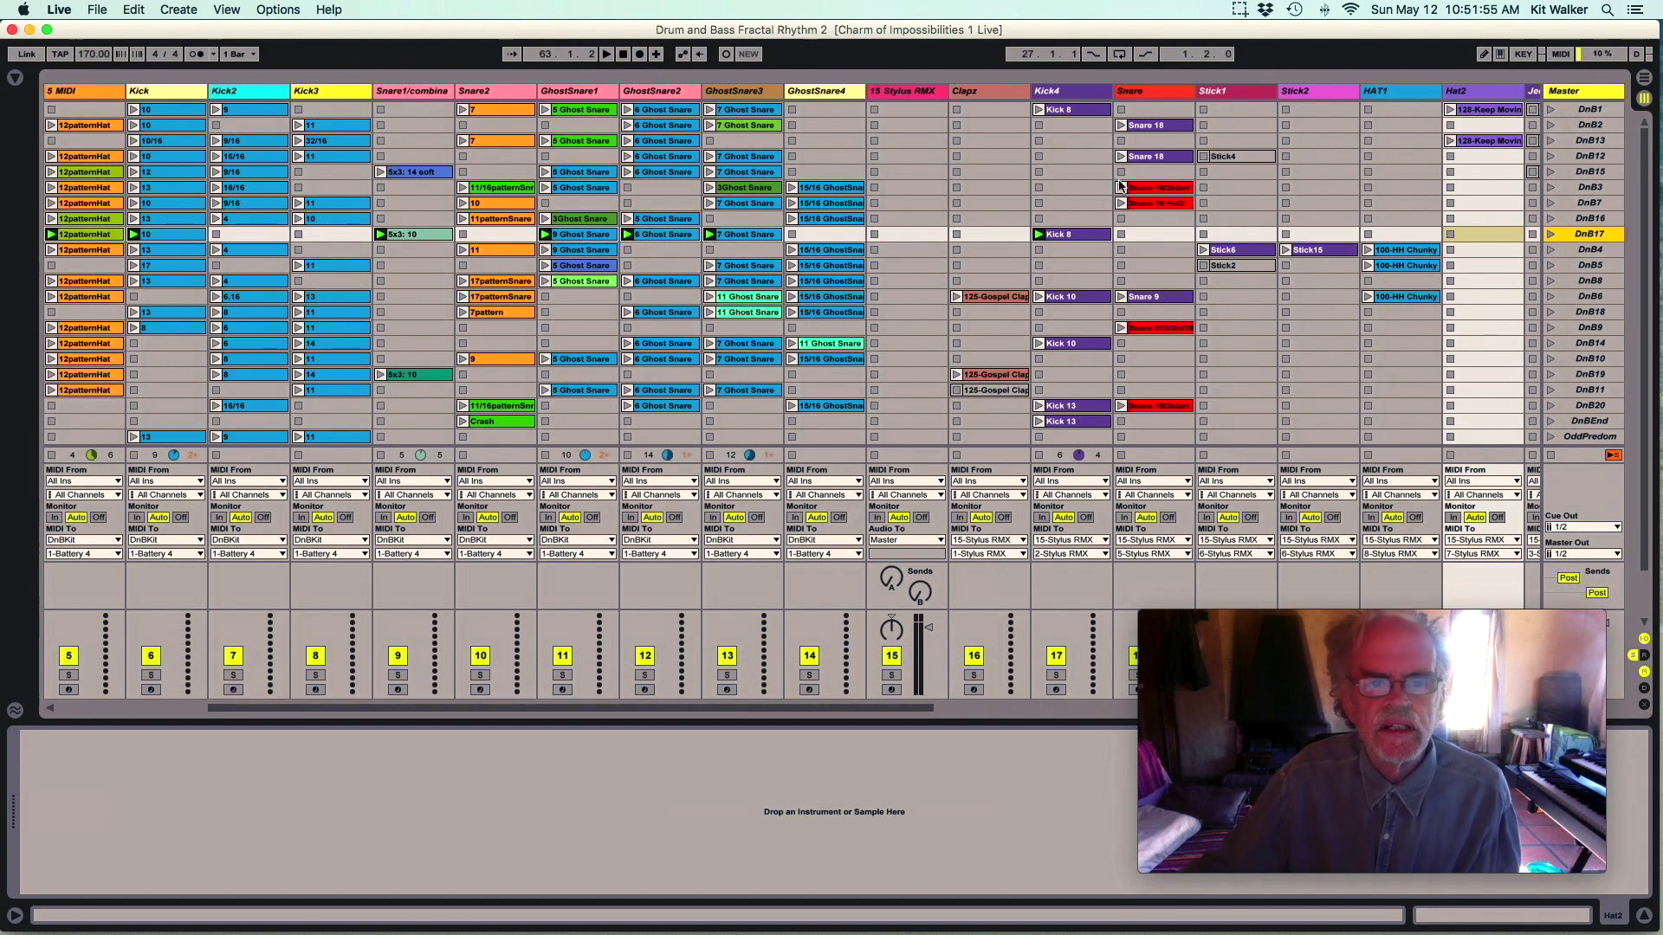
pyautogui.hscroll(-3, 947, 229)
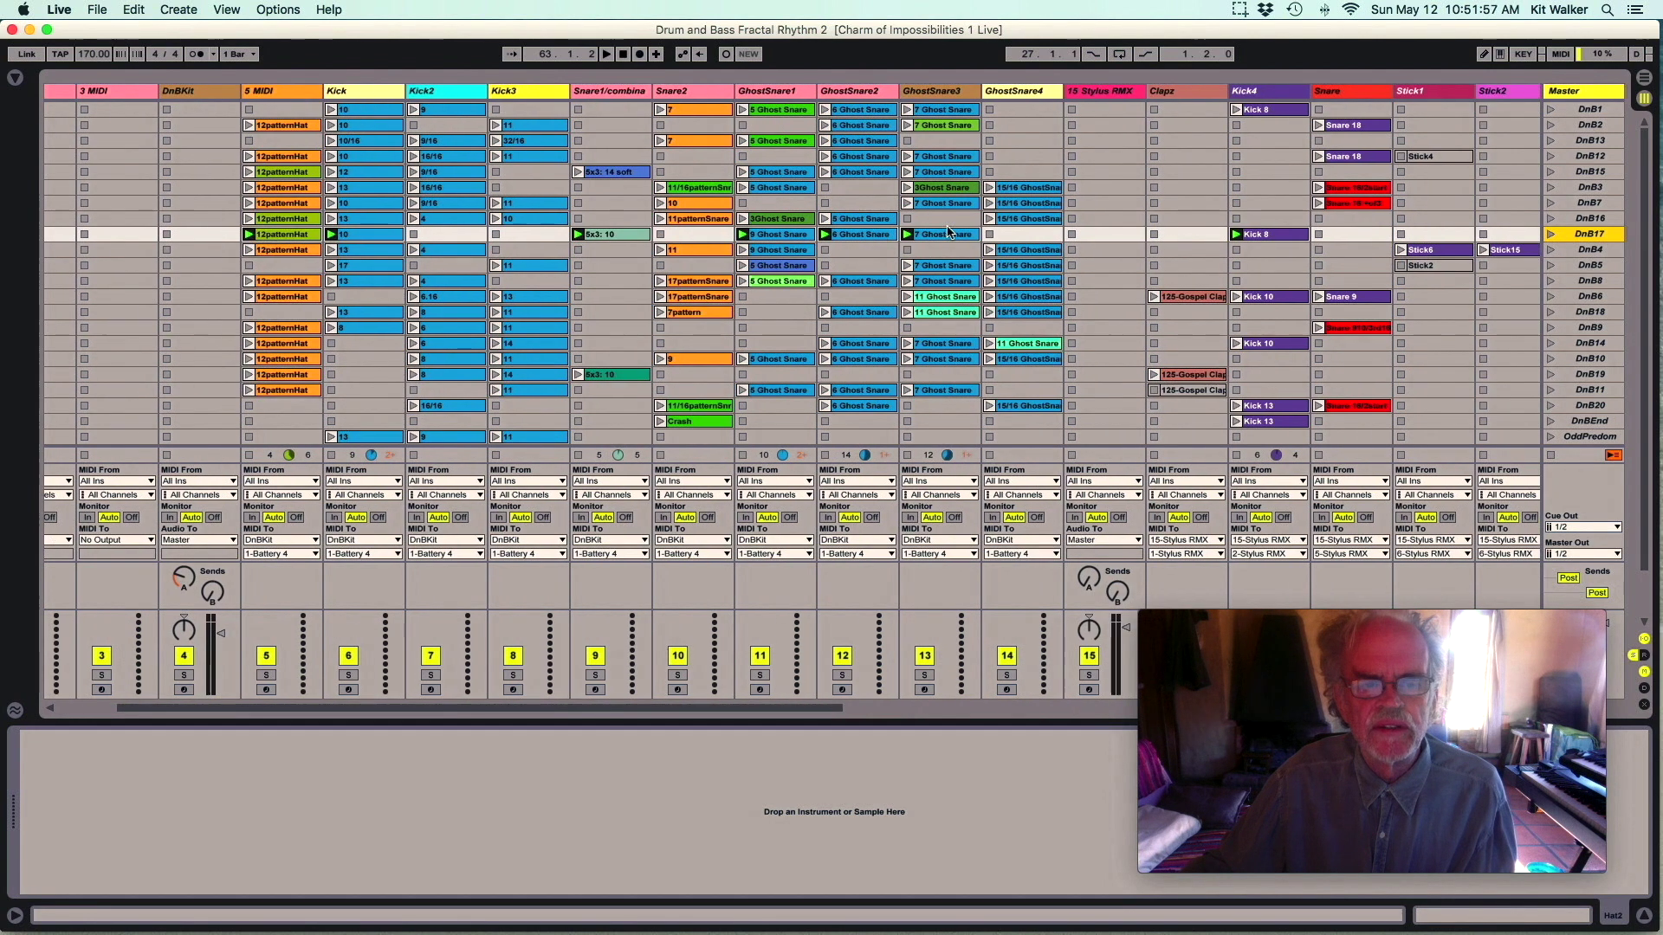
pyautogui.hscroll(1, 950, 231)
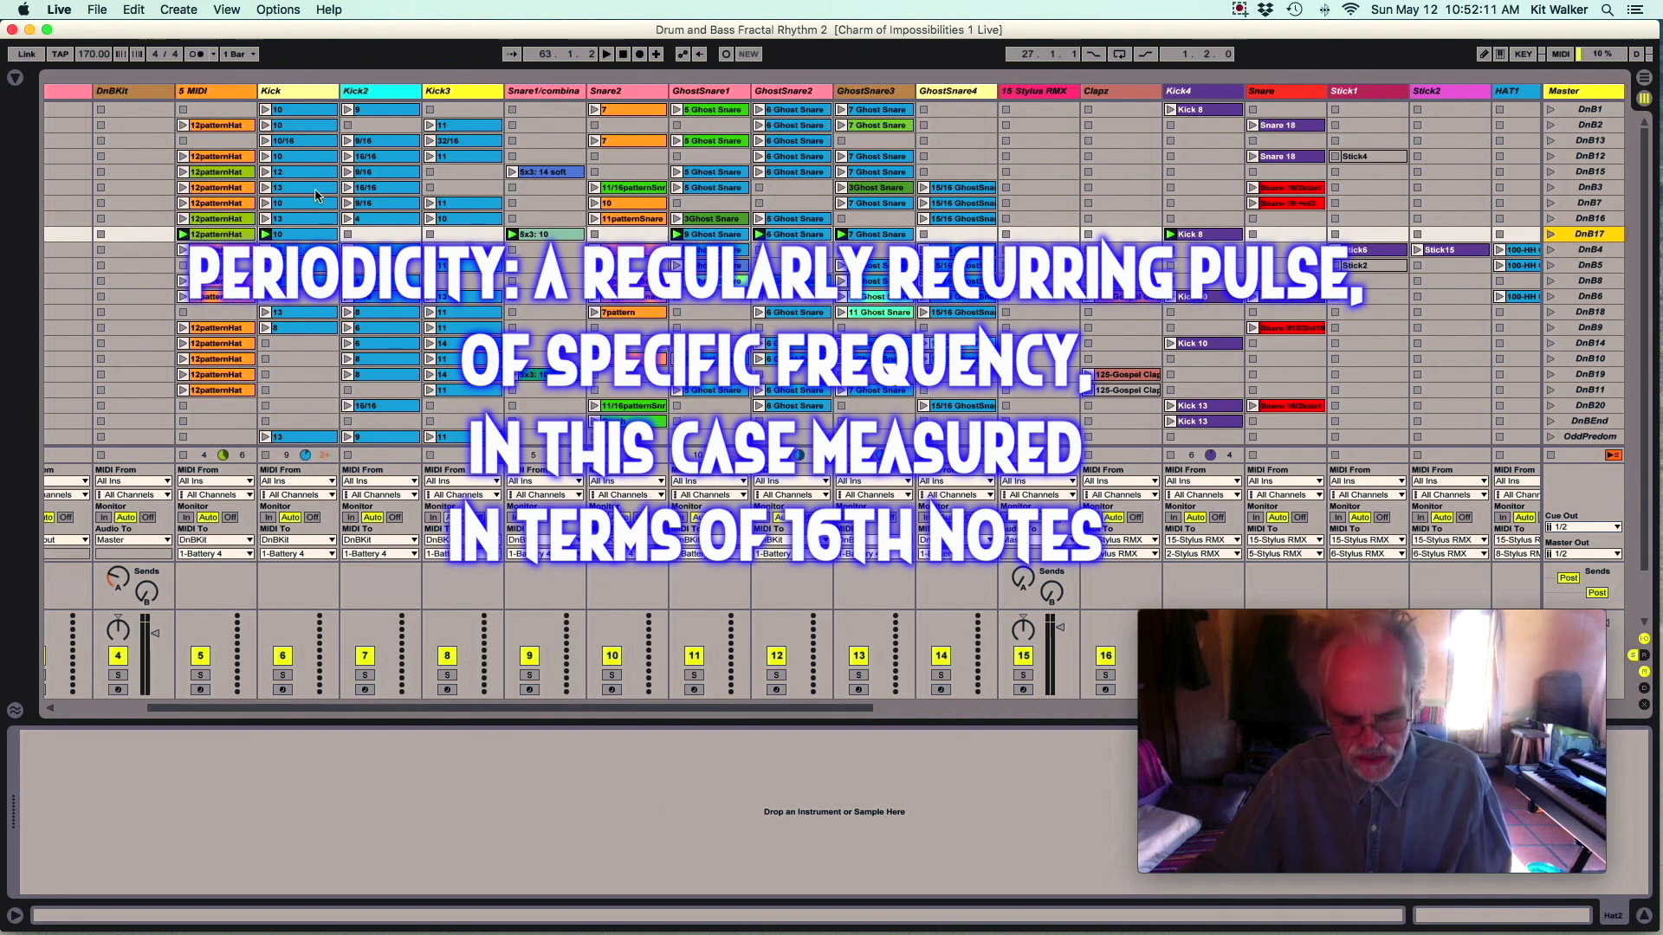
pyautogui.click(266, 203)
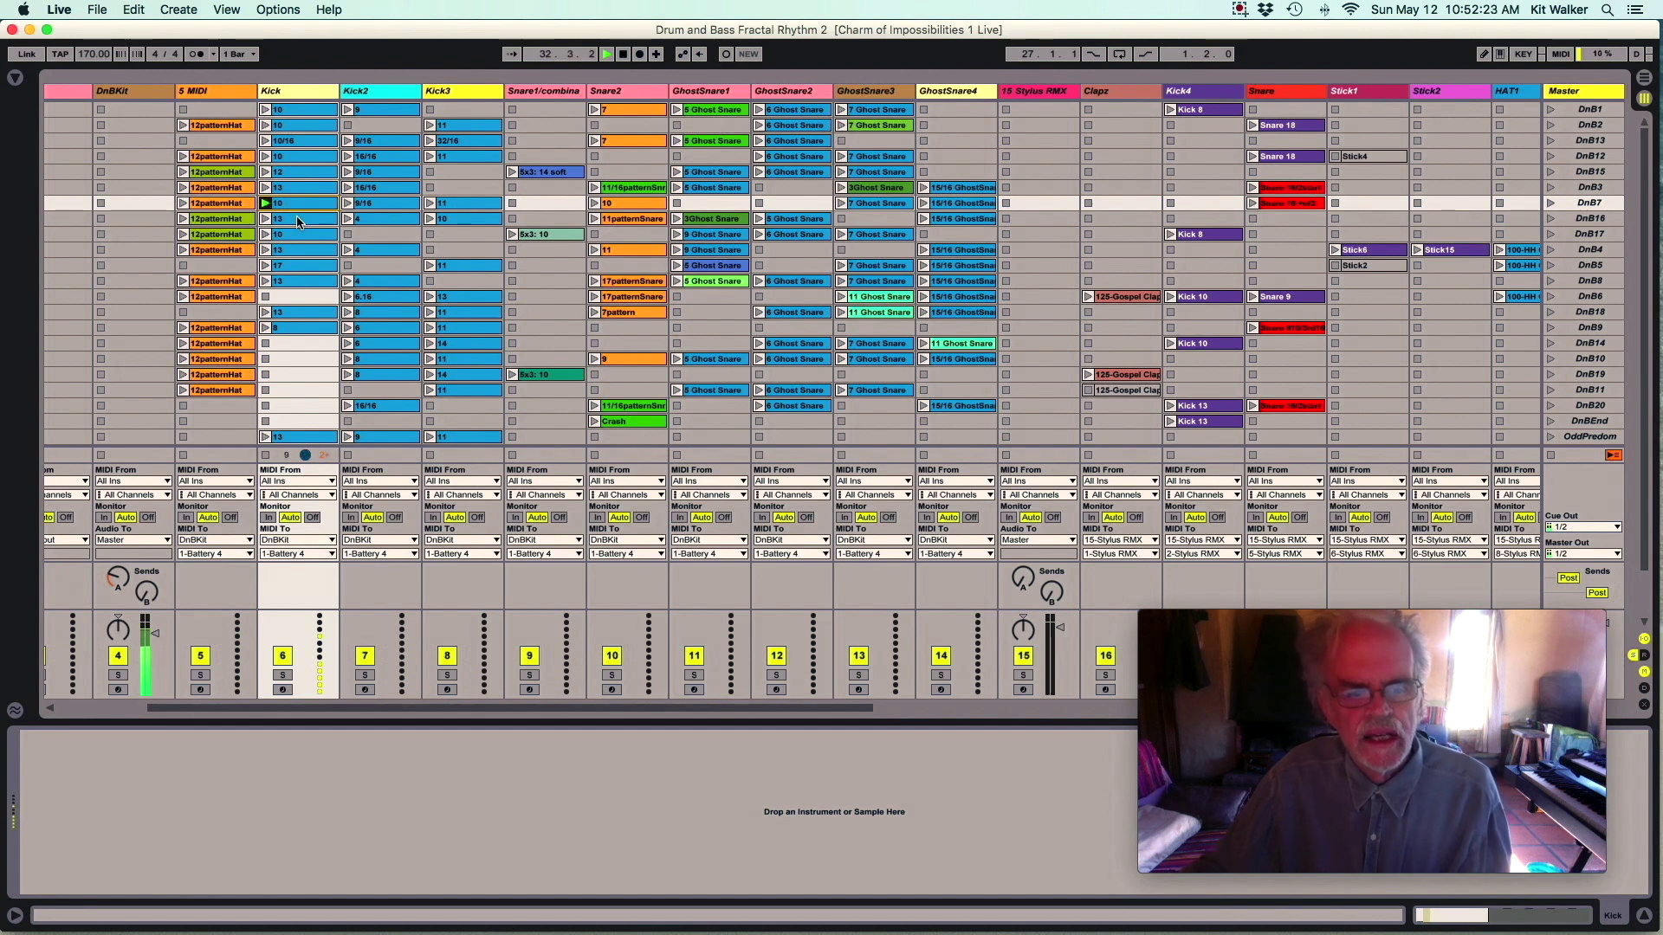
pyautogui.click(182, 204)
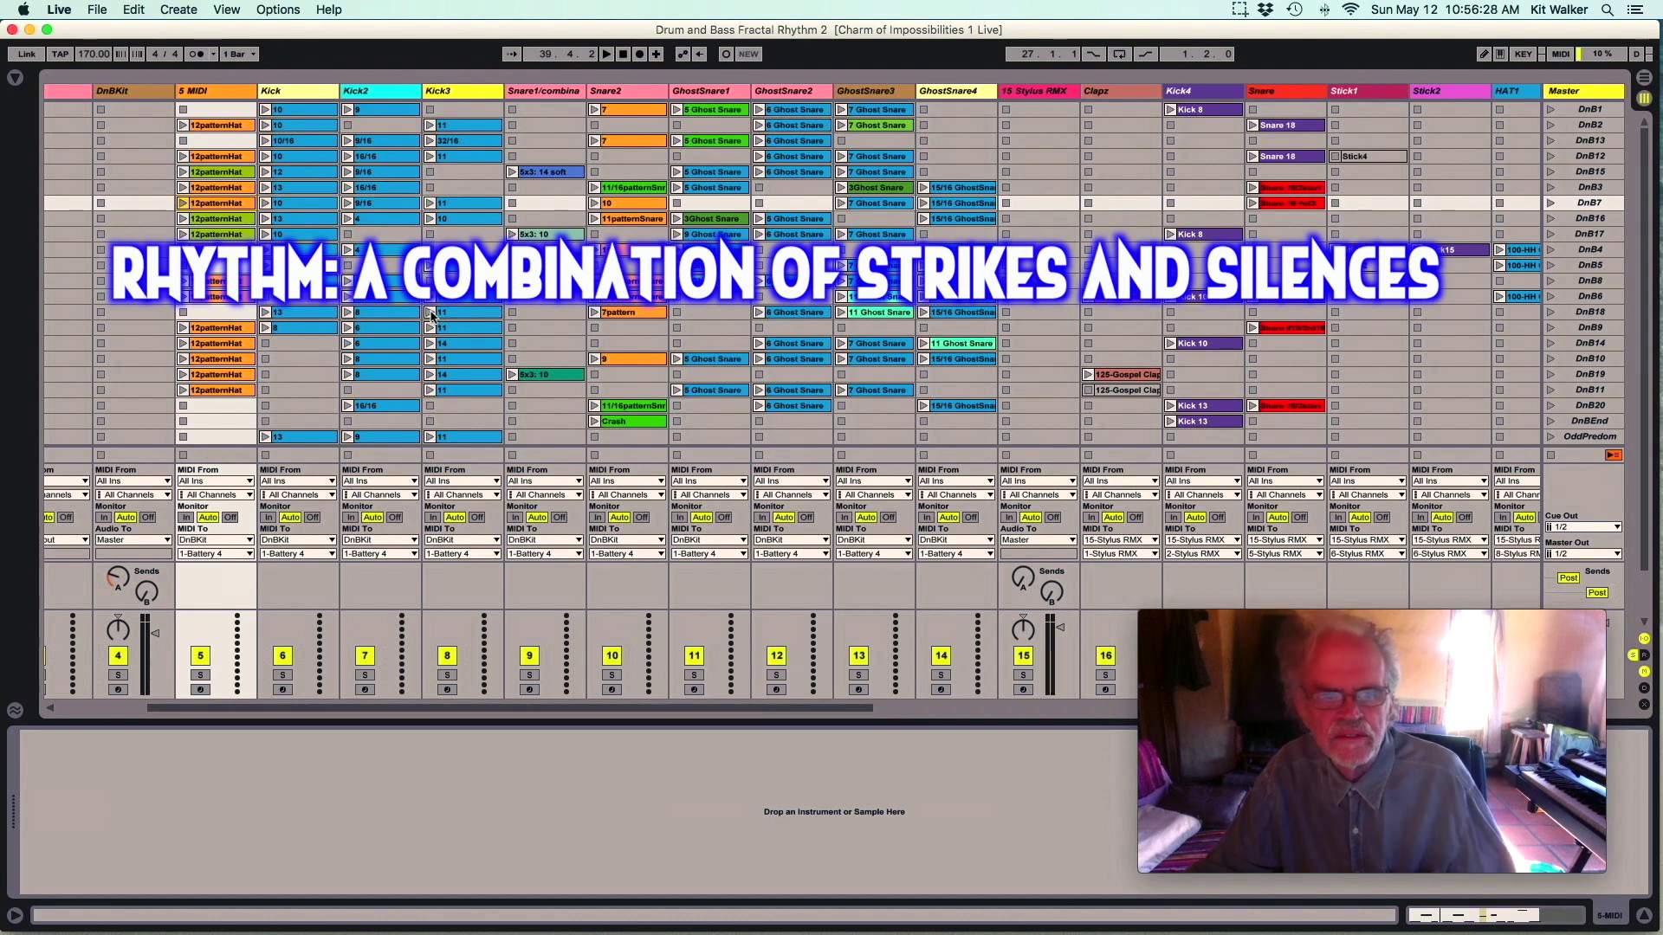
# Play single clips: Kick3 in DnB18, Snare2 in DnB10 and Stick15 on the Stick2 track in DnB4, ending with the Stick2 track stopped.
pyautogui.click(430, 313)
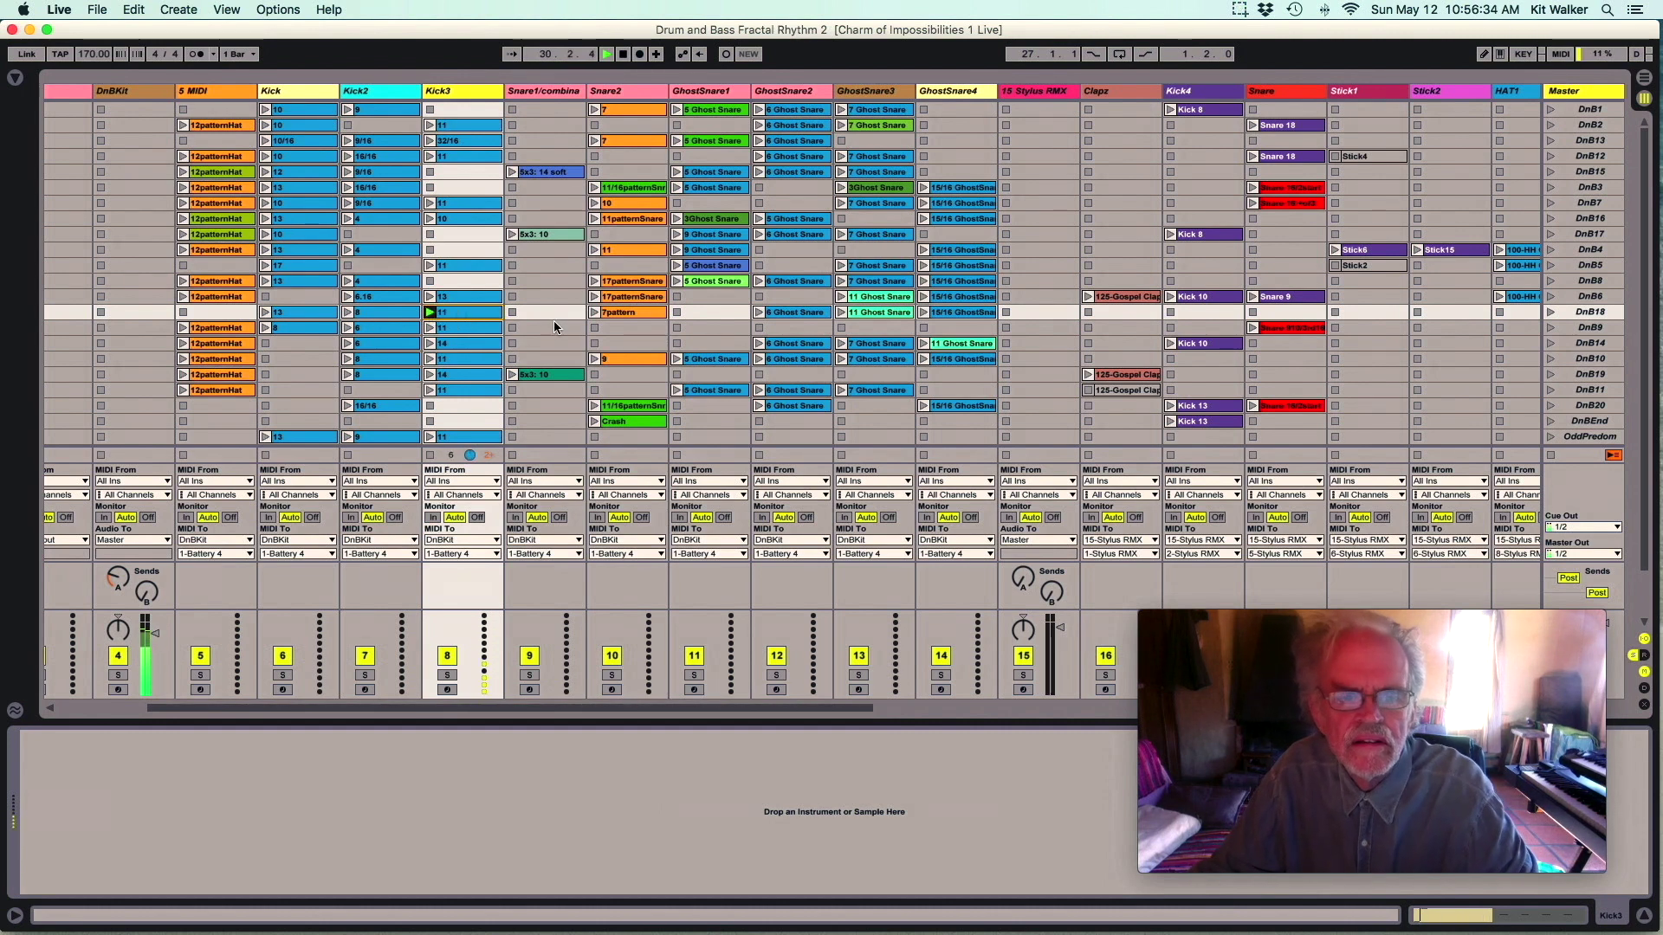
pyautogui.click(595, 360)
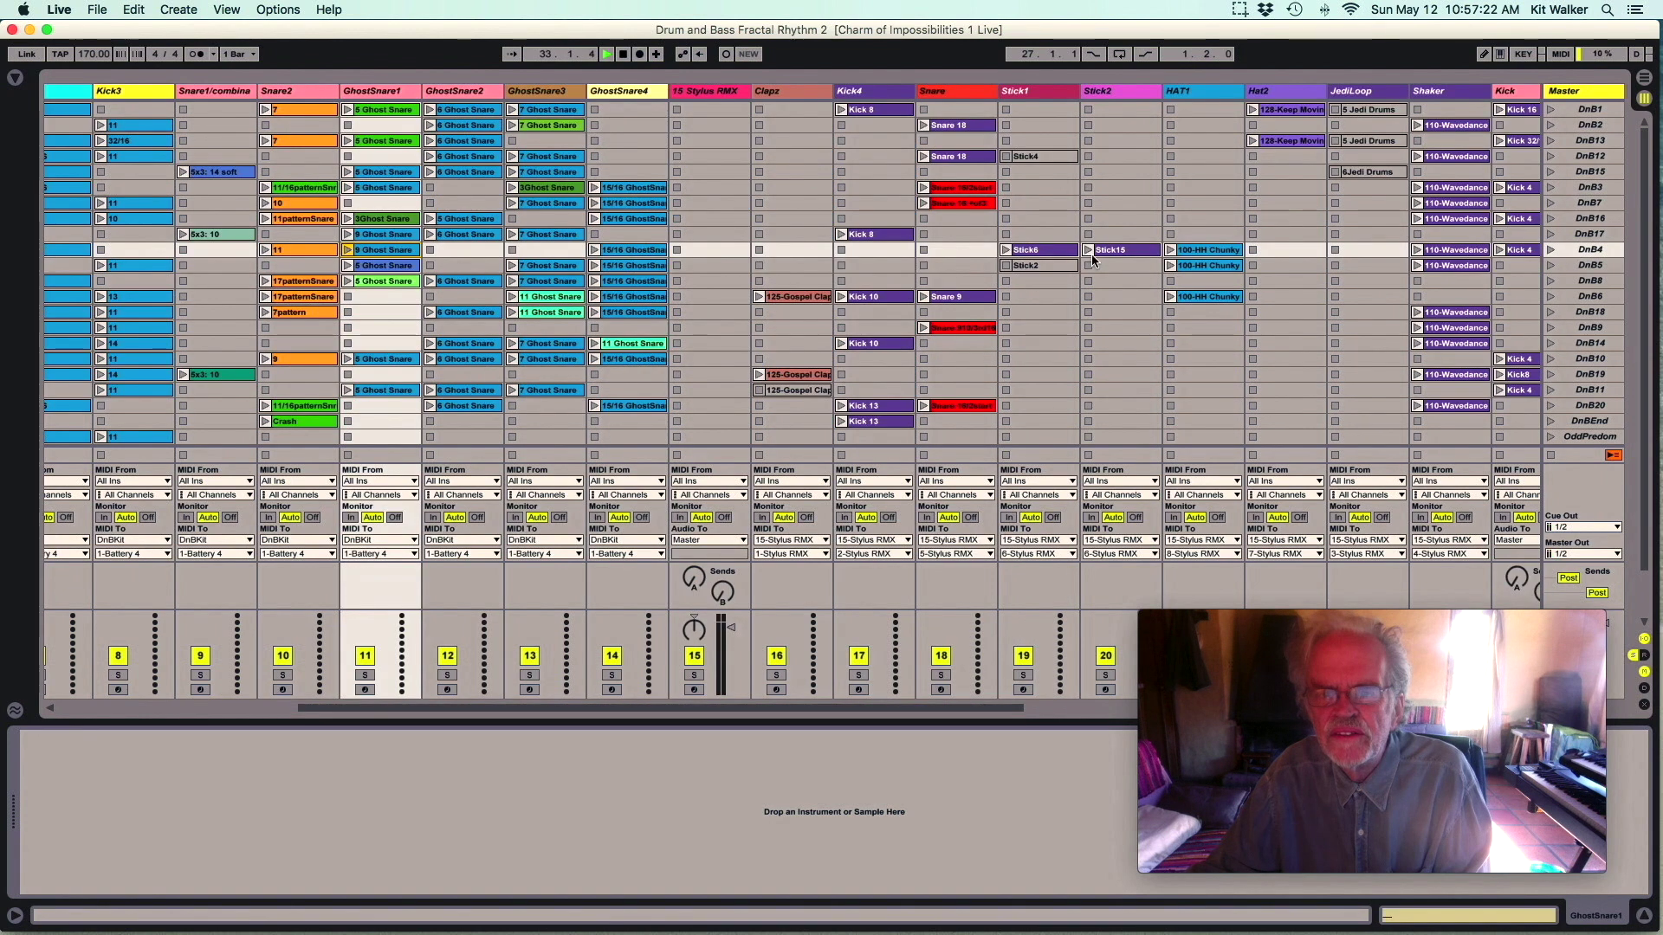
pyautogui.click(1089, 250)
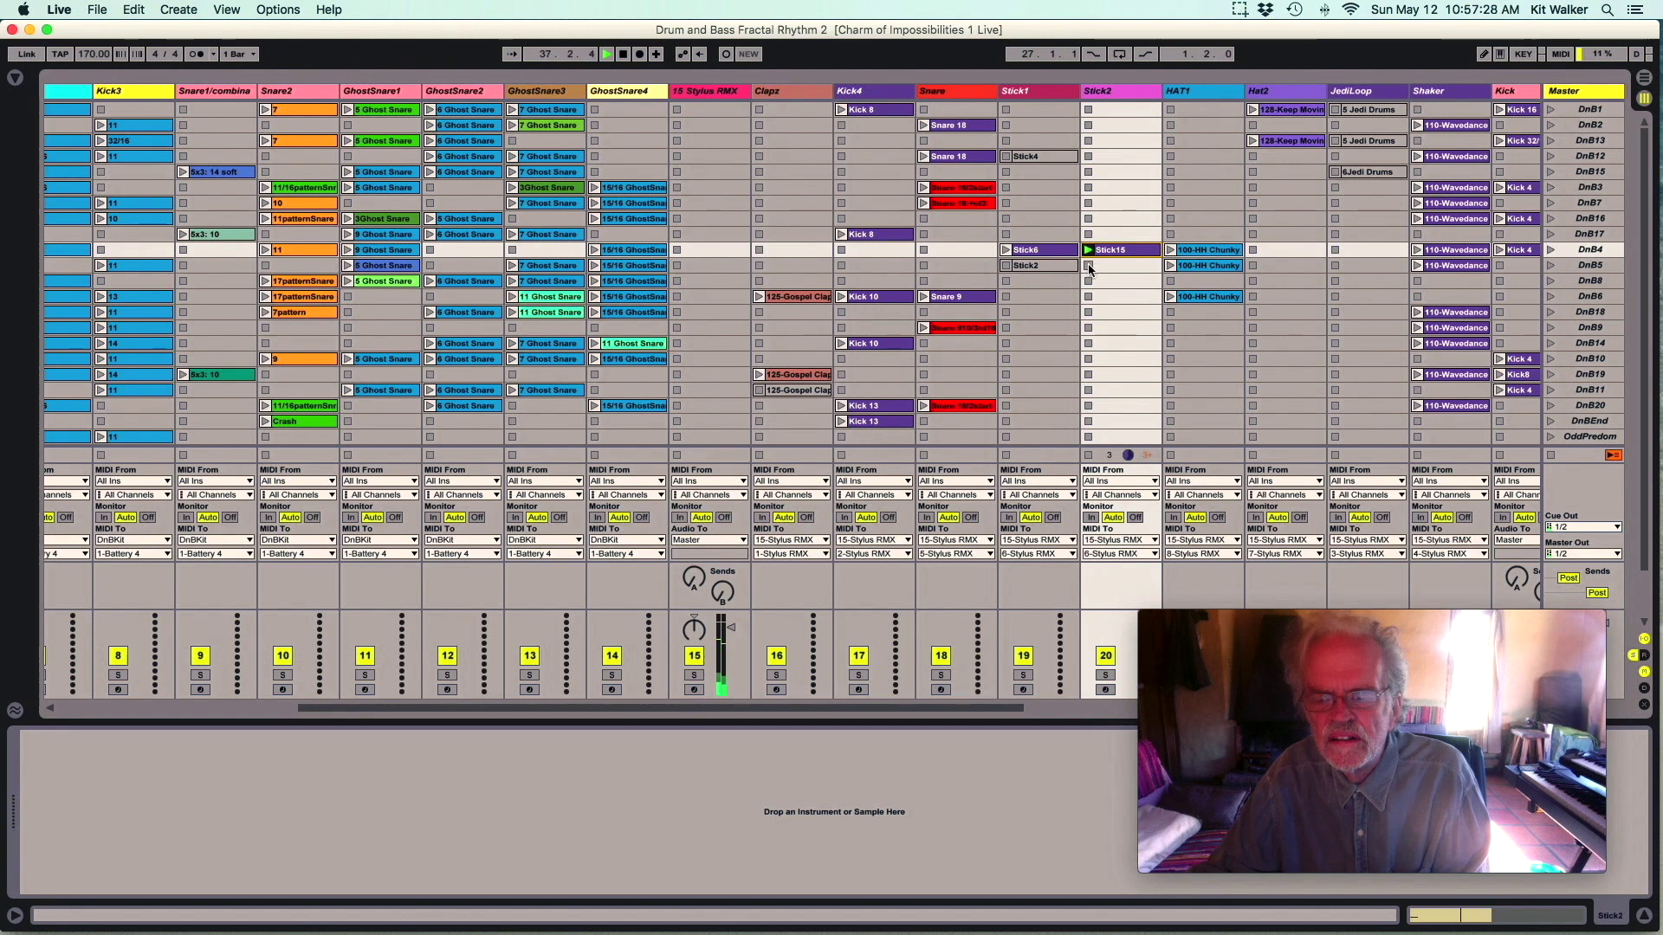
pyautogui.click(1089, 267)
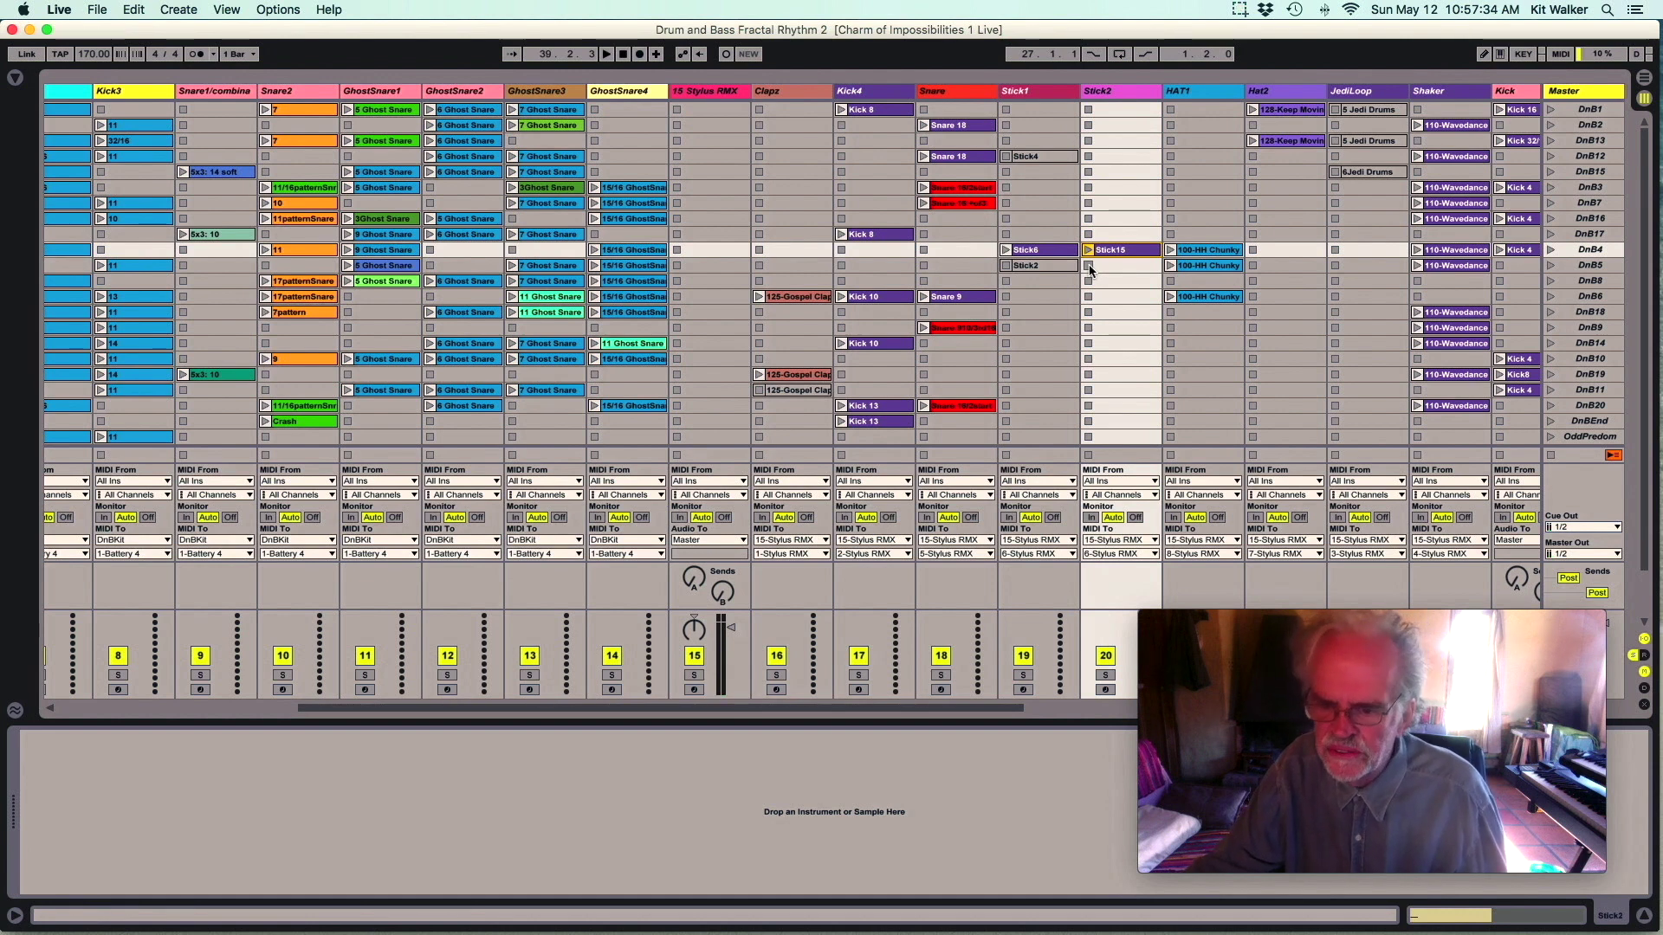
# Play the Kick clip 10 of scene DnB12 and add the Kick2 clip 16/16 from the same scene.
pyautogui.hscroll(-5, 1092, 272)
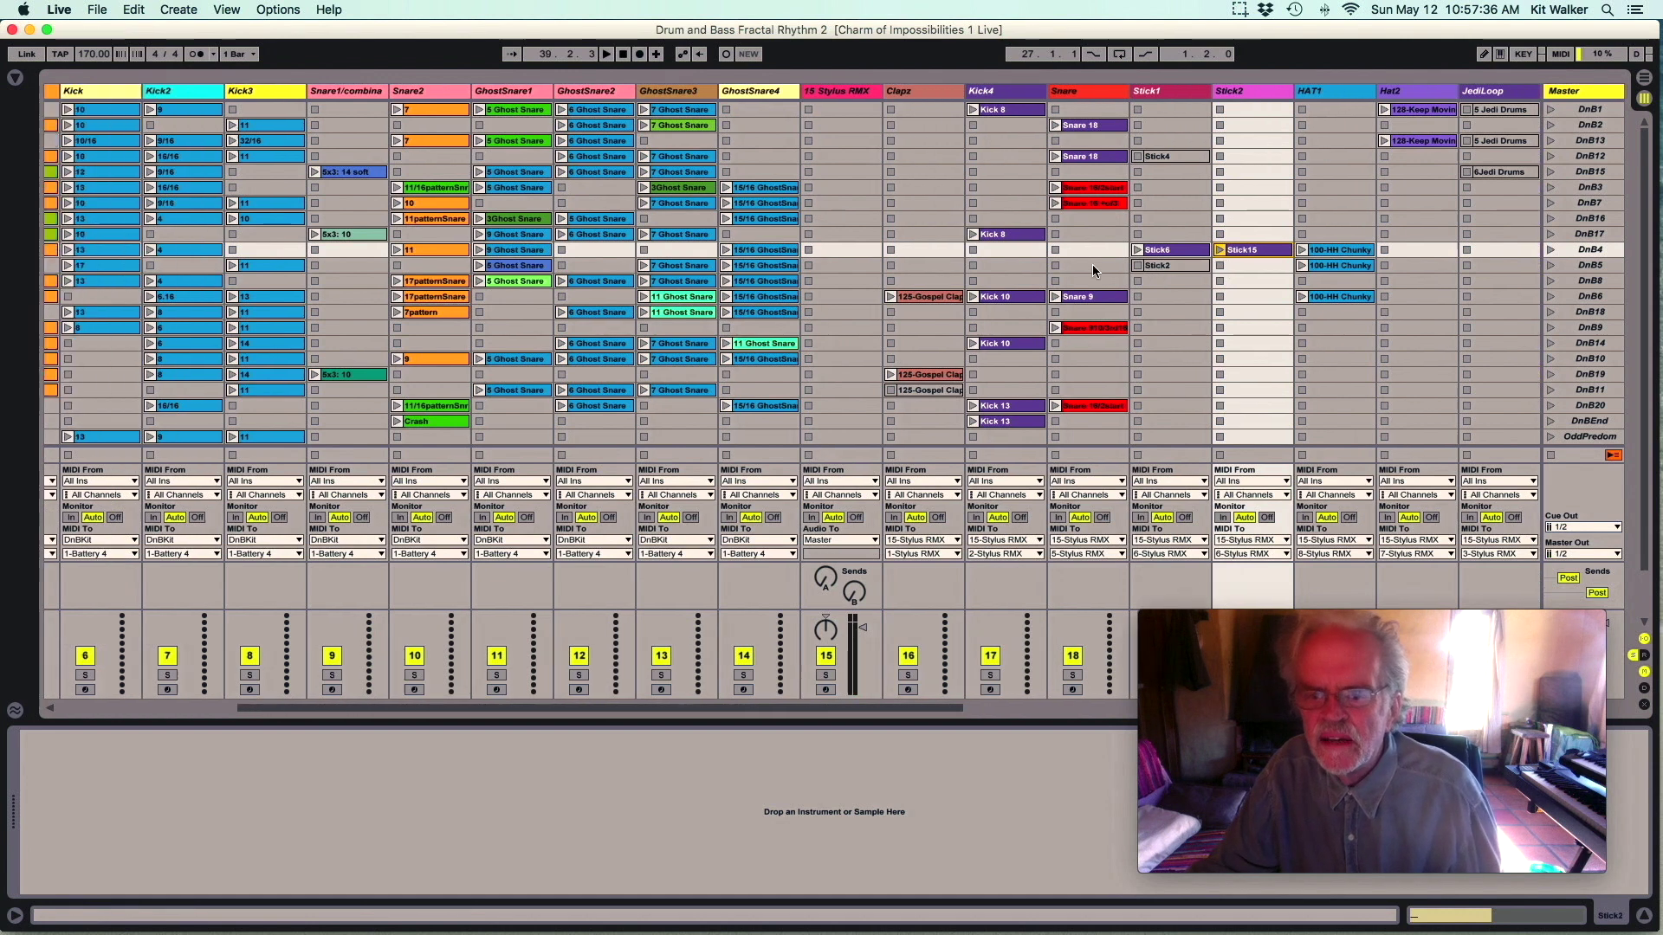
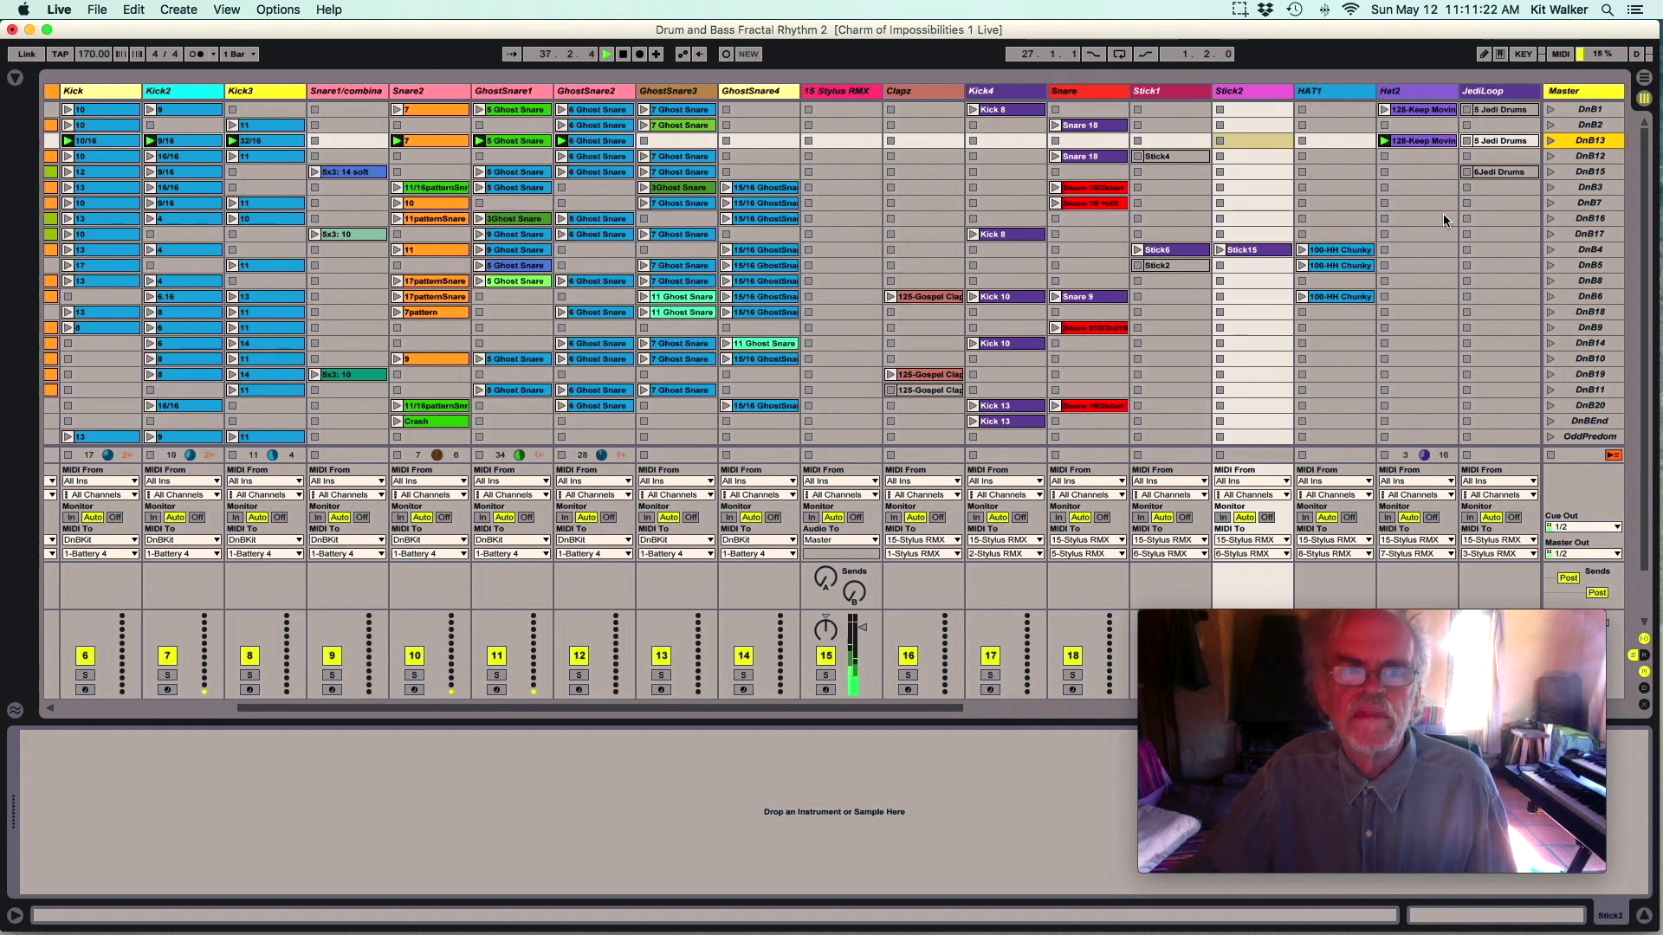
pyautogui.hscroll(-2, 1443, 218)
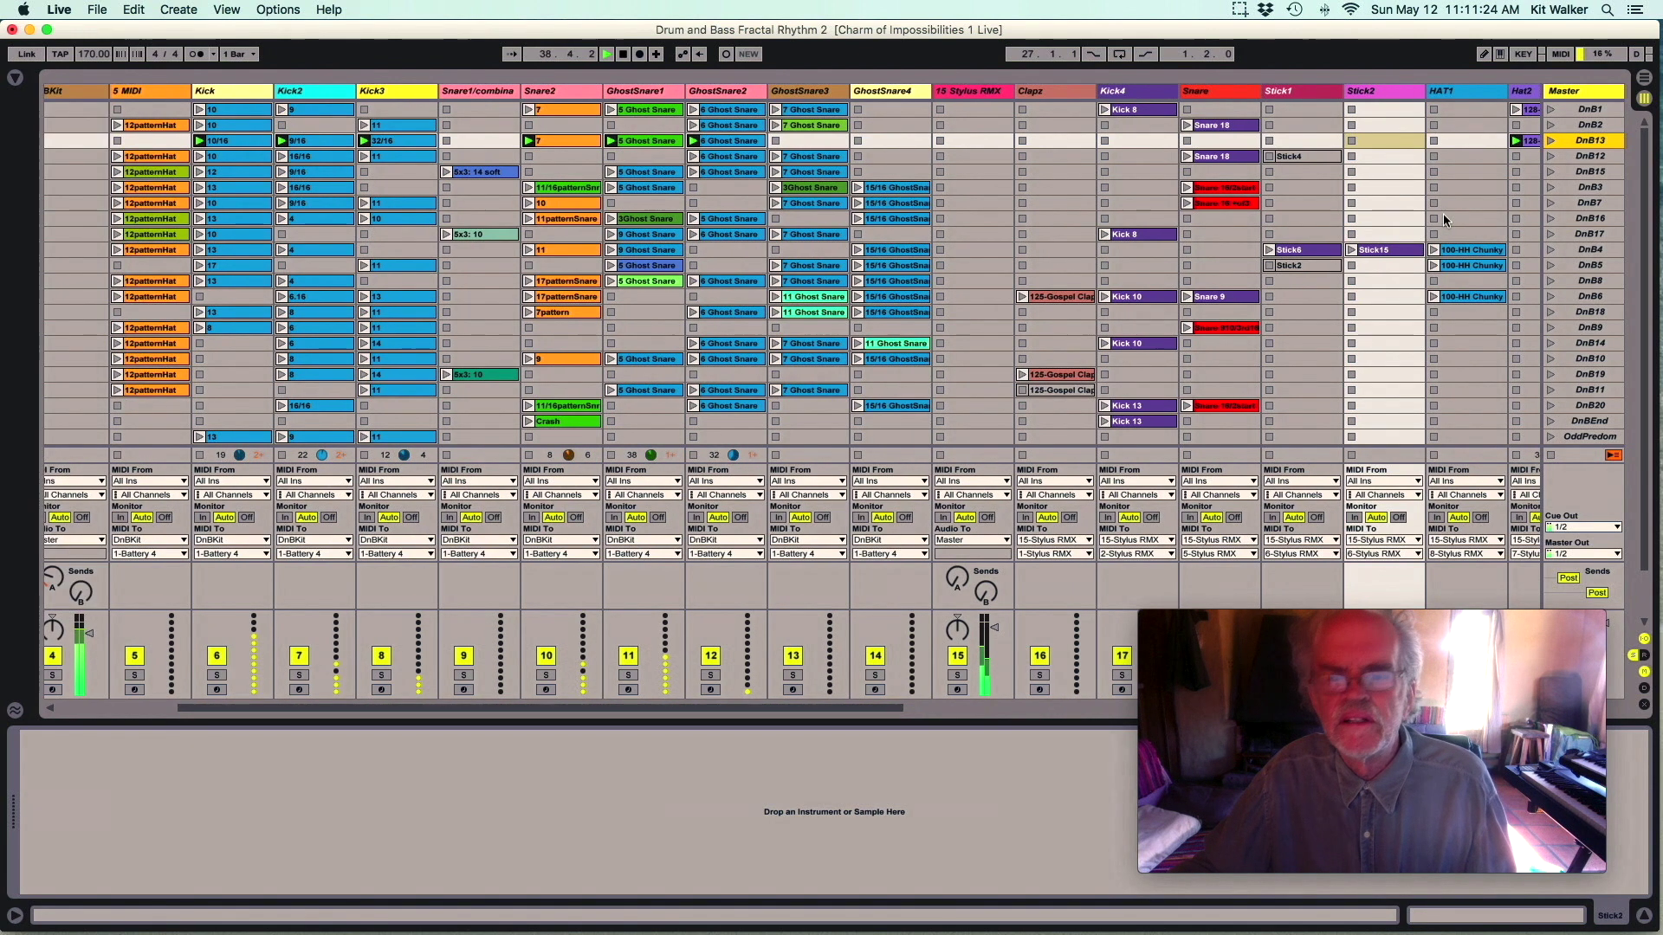
pyautogui.hscroll(3, 1444, 219)
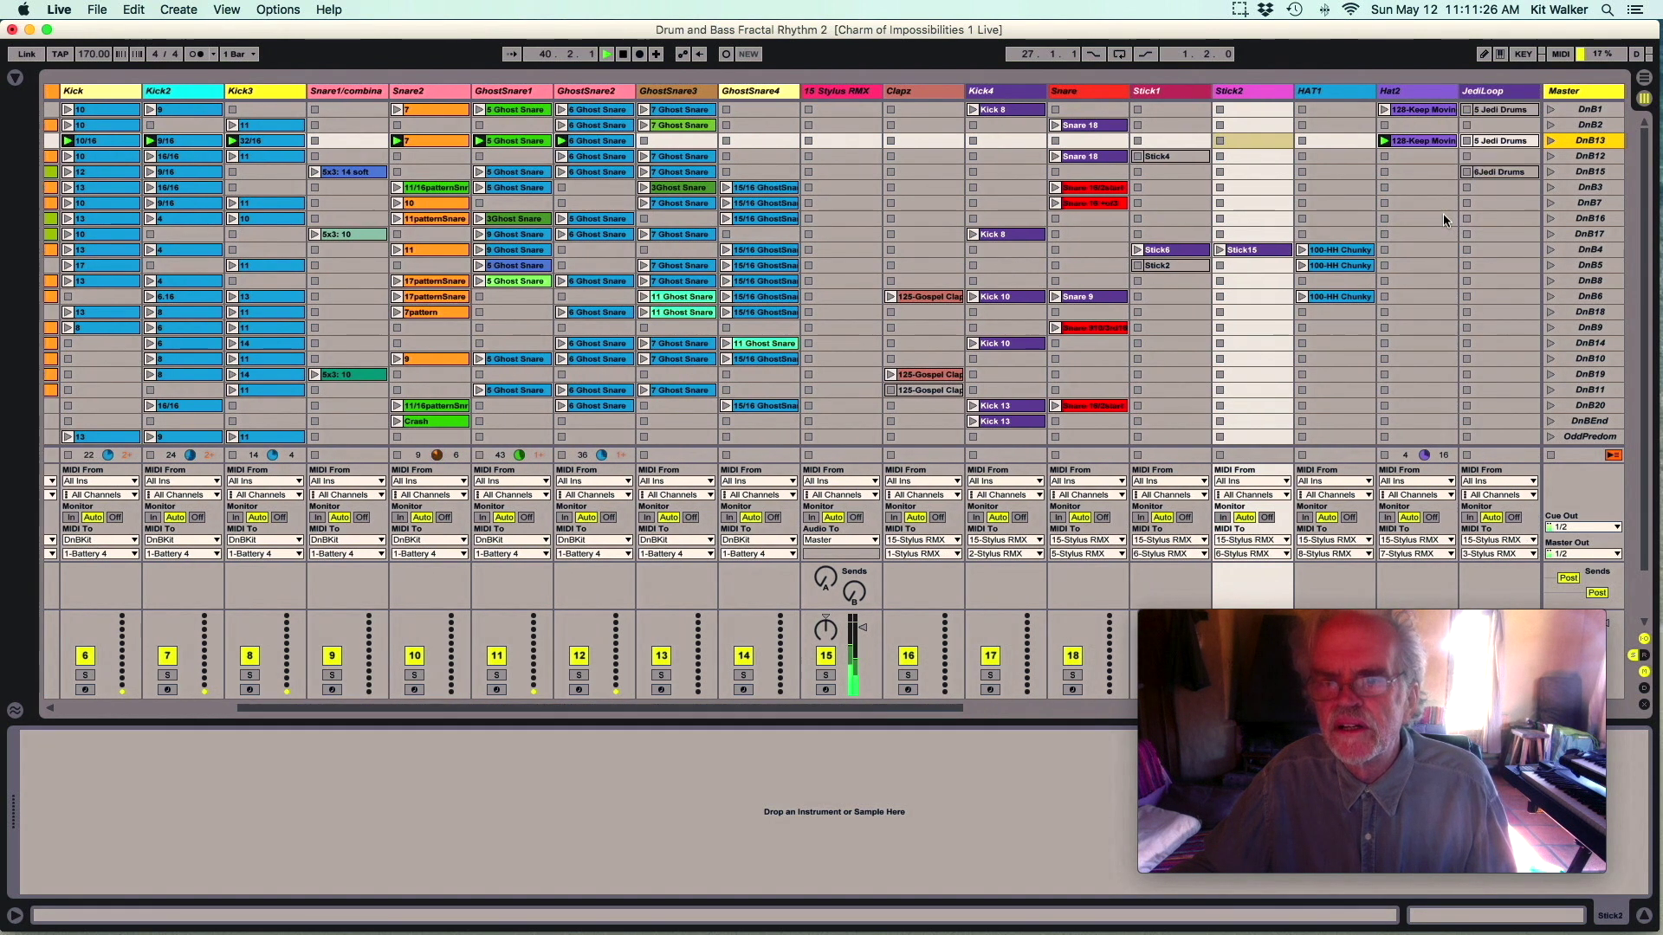
pyautogui.hscroll(3, 1445, 219)
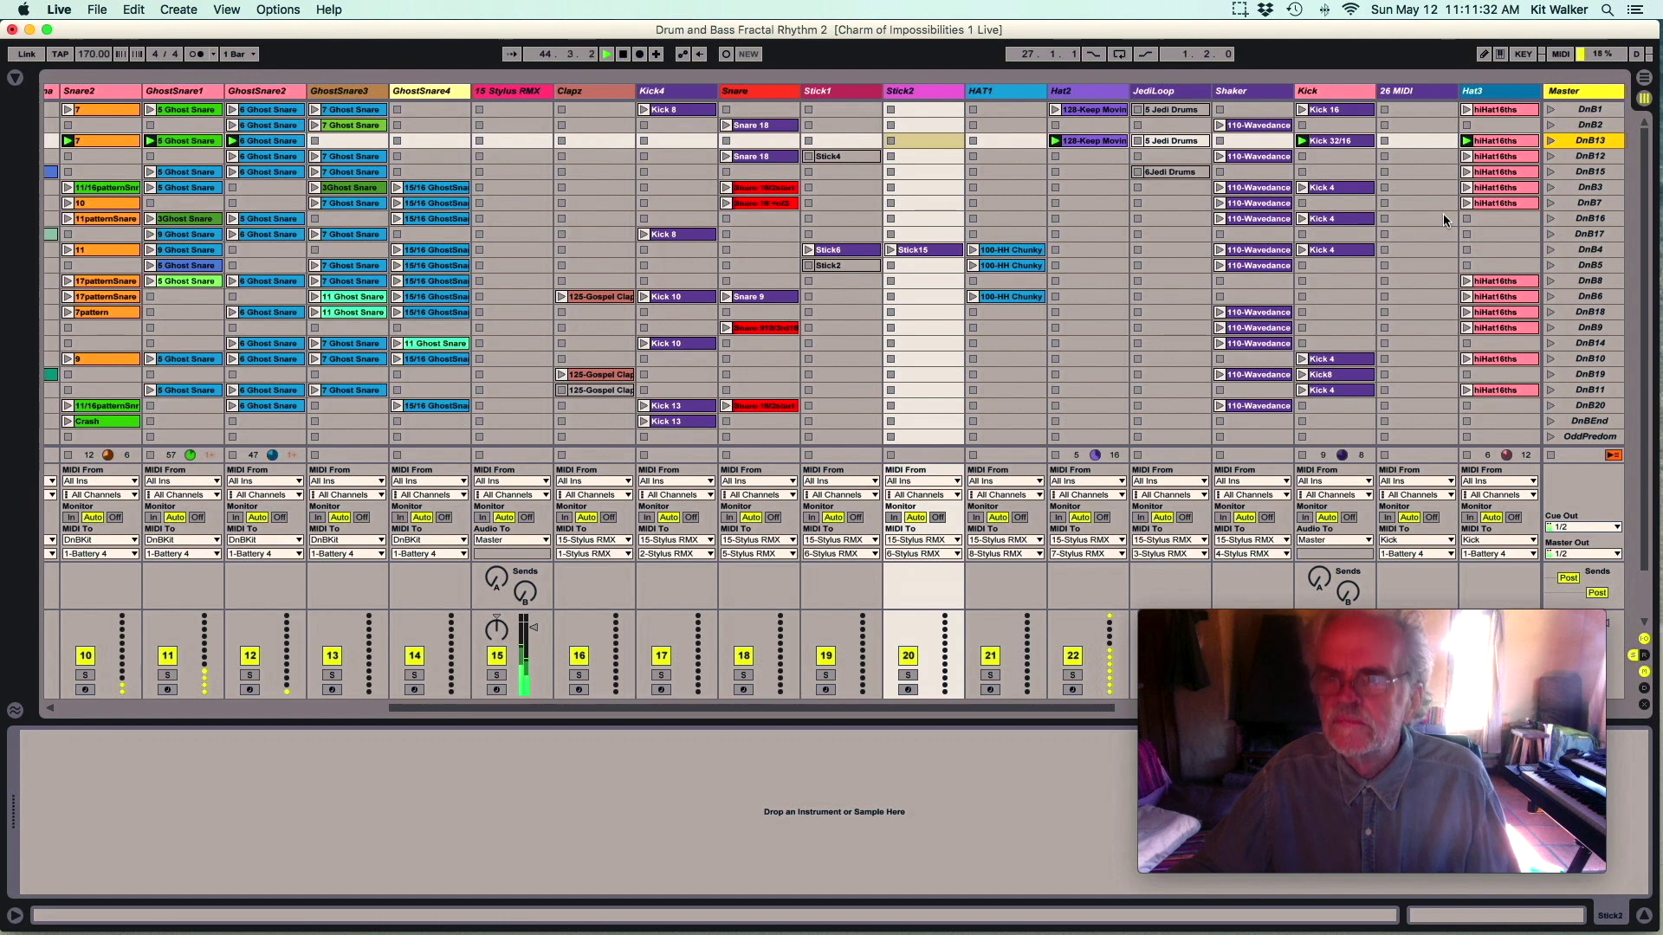
pyautogui.hscroll(-10, 1036, 261)
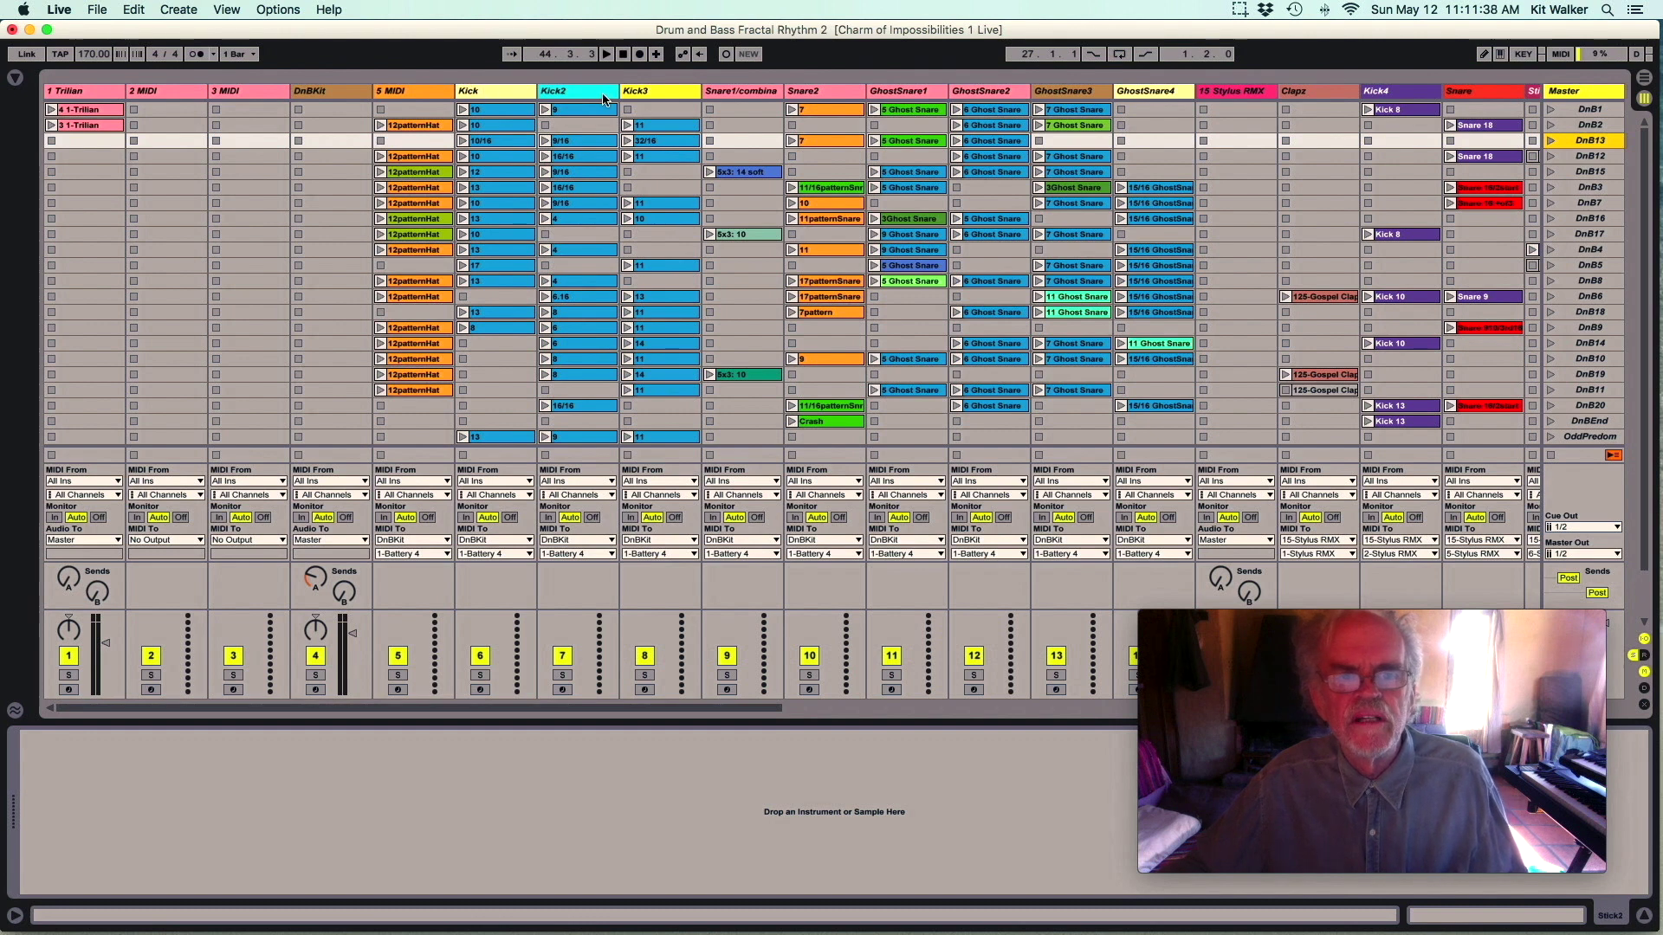
pyautogui.click(464, 157)
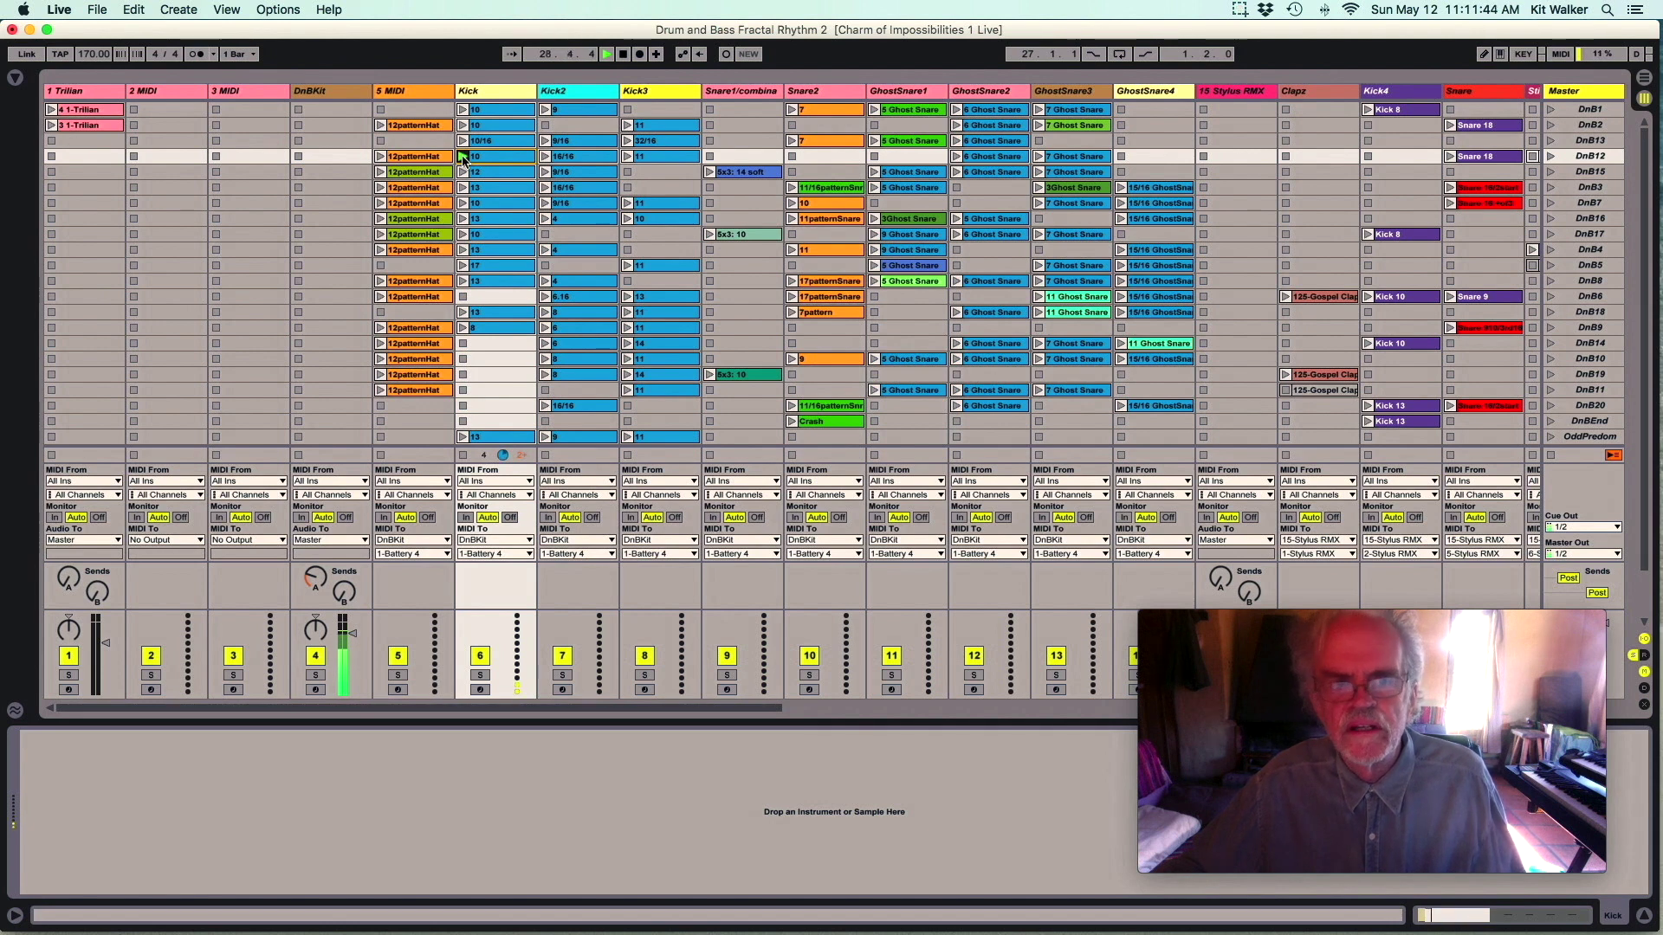
pyautogui.click(545, 158)
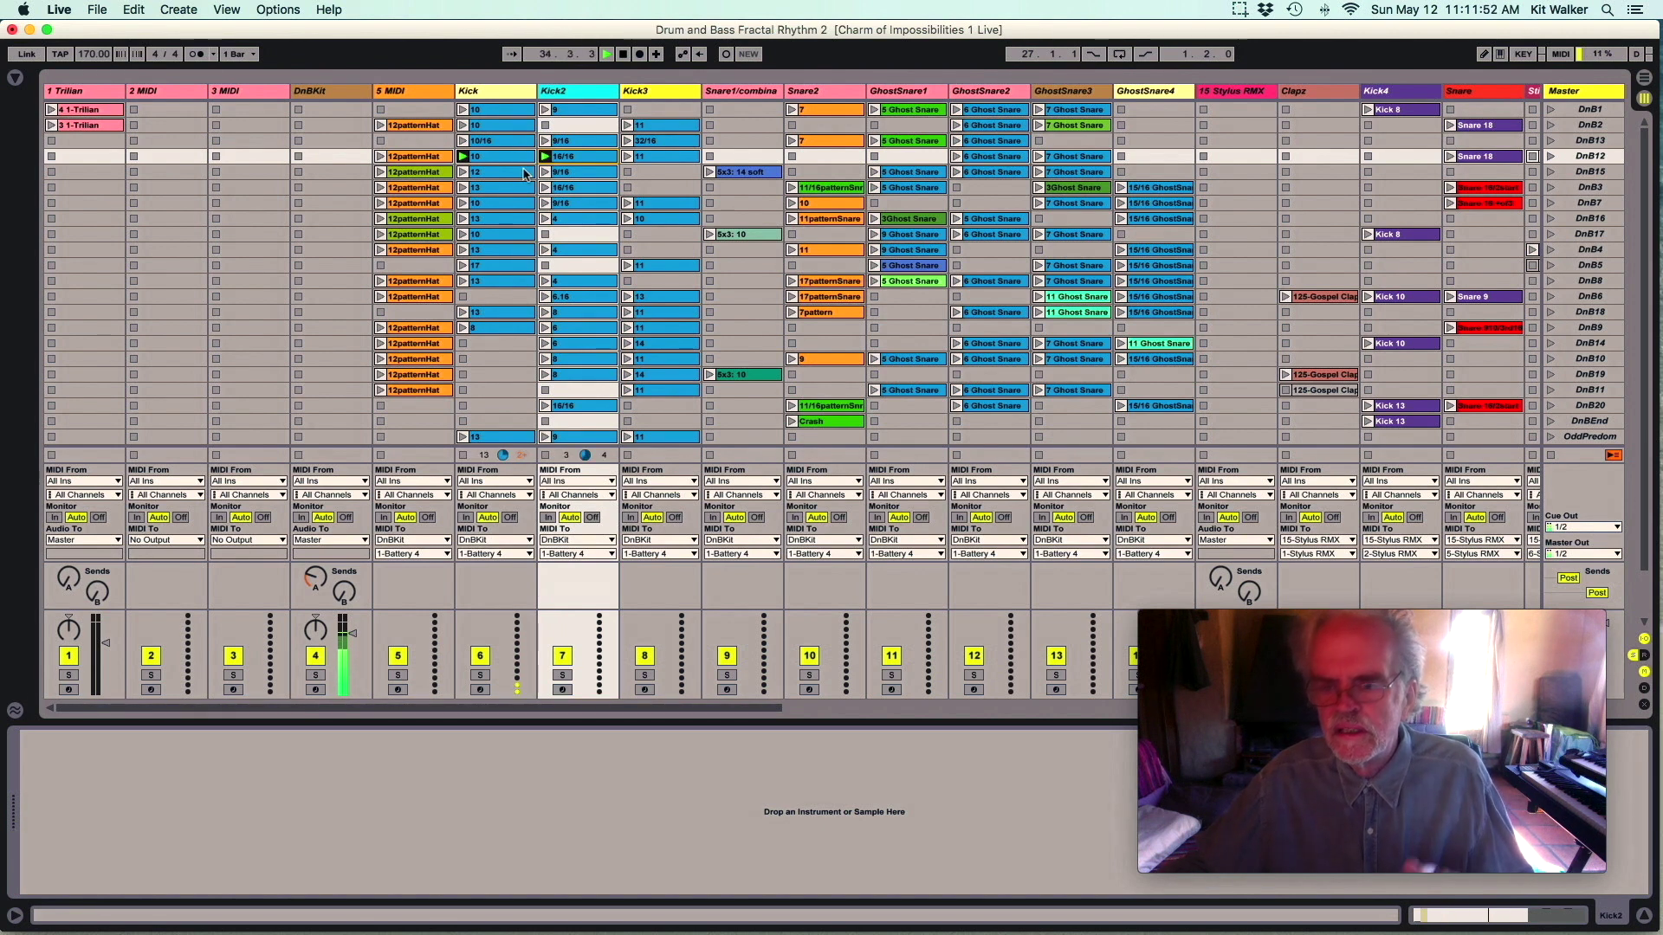
# Turn on the metronome, show the notes of the Kick2 16/16 clip in scene DnB12, and restart playback to compare them.
pyautogui.click(196, 55)
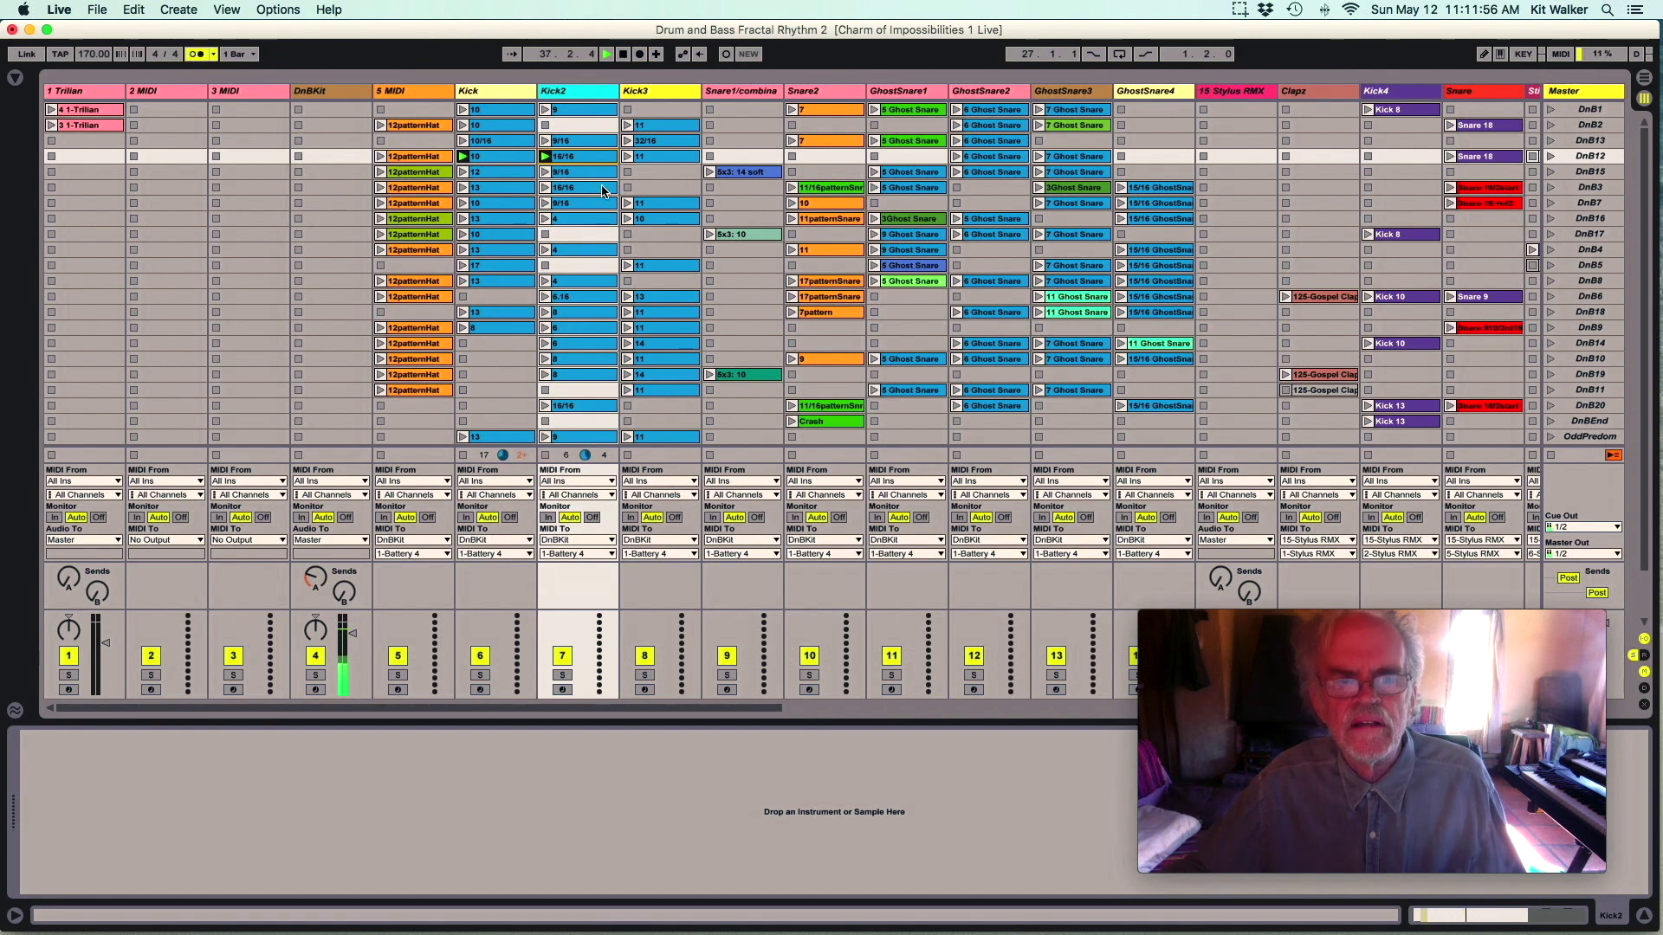
pyautogui.press('space')
pyautogui.press('space')
pyautogui.doubleClick(585, 159)
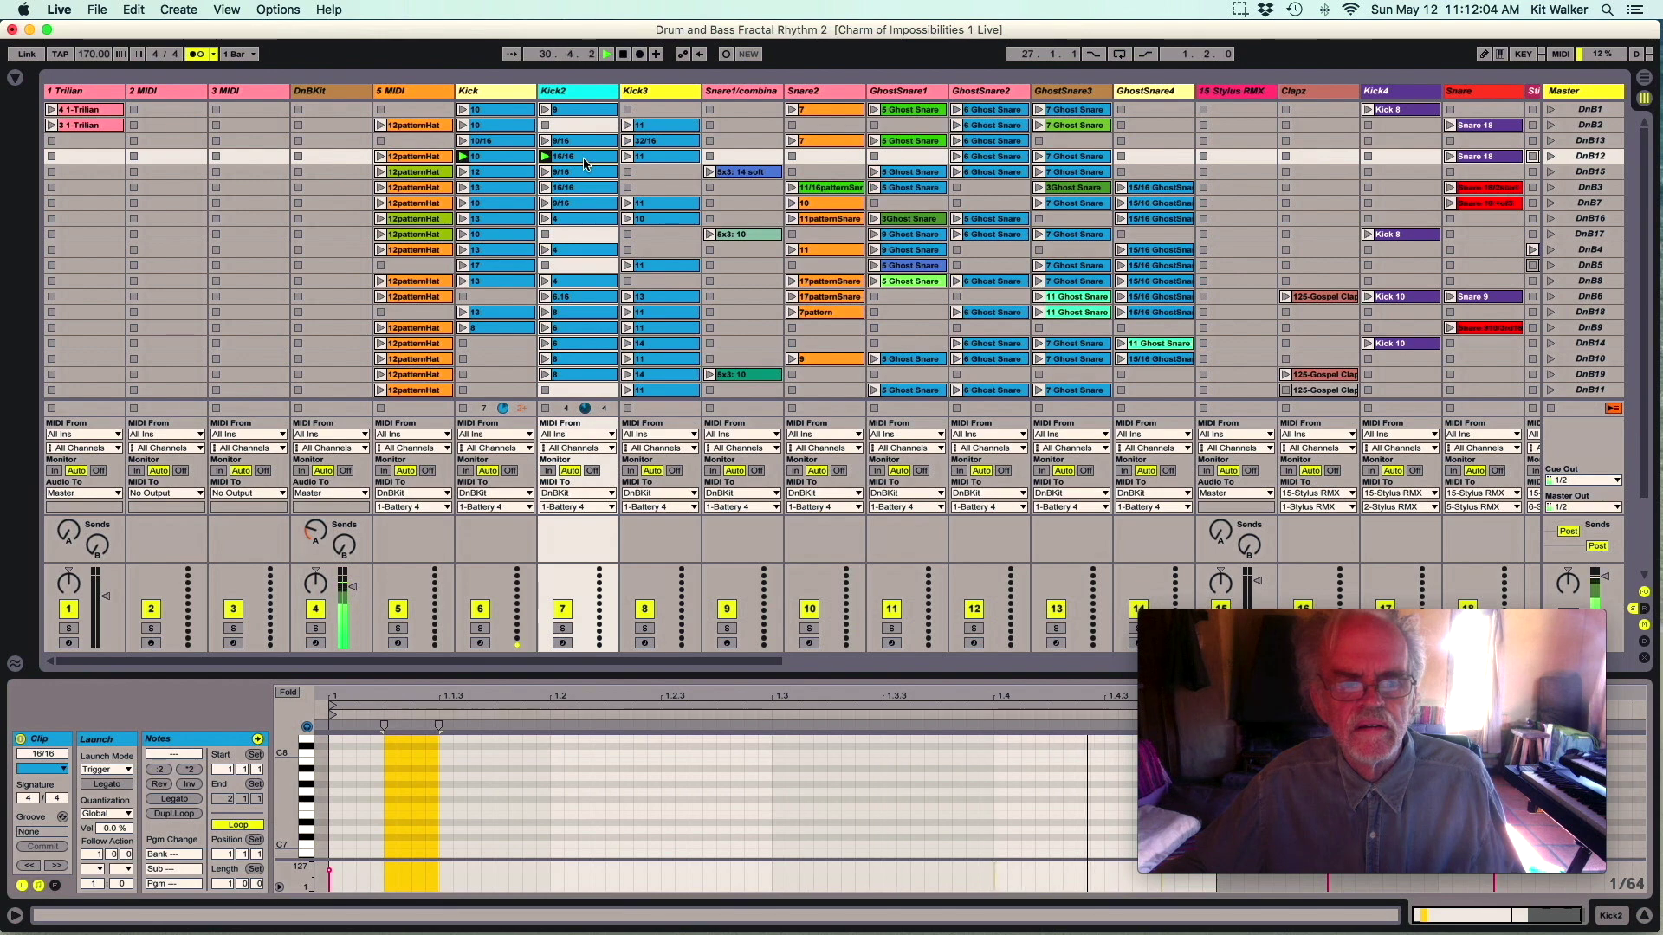
pyautogui.press('space')
pyautogui.press('space')
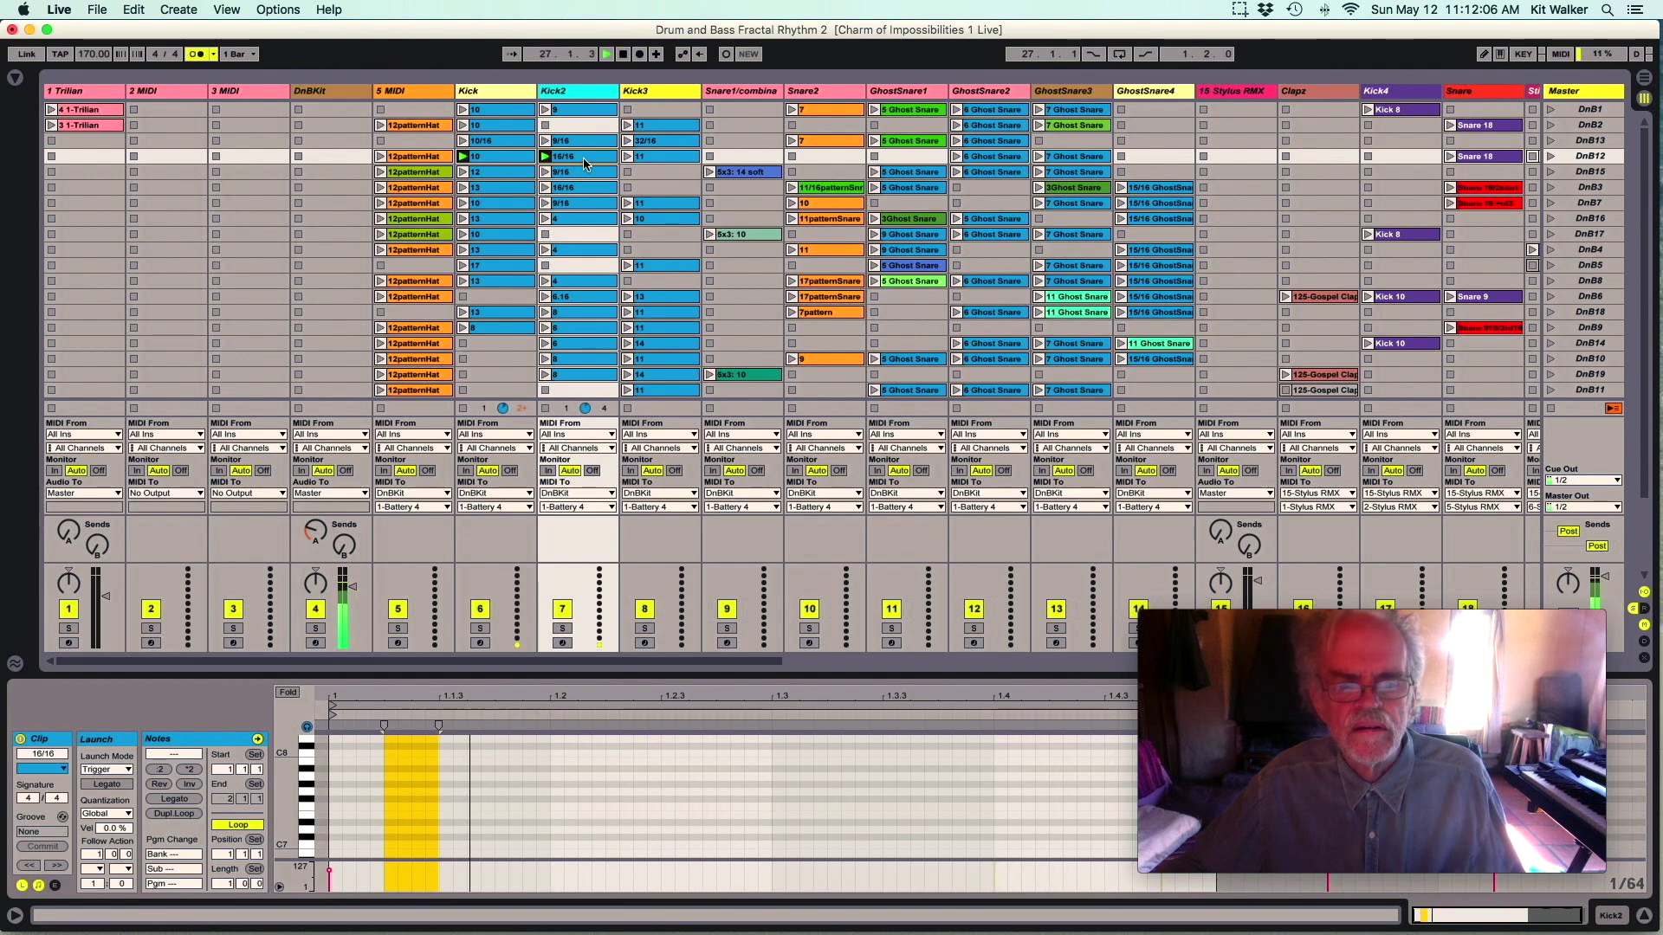
# Play the Kick3 clip 11 and the GhostSnare2 clip of scene DnB12 against the metronome, and switch the metronome off.
pyautogui.click(628, 159)
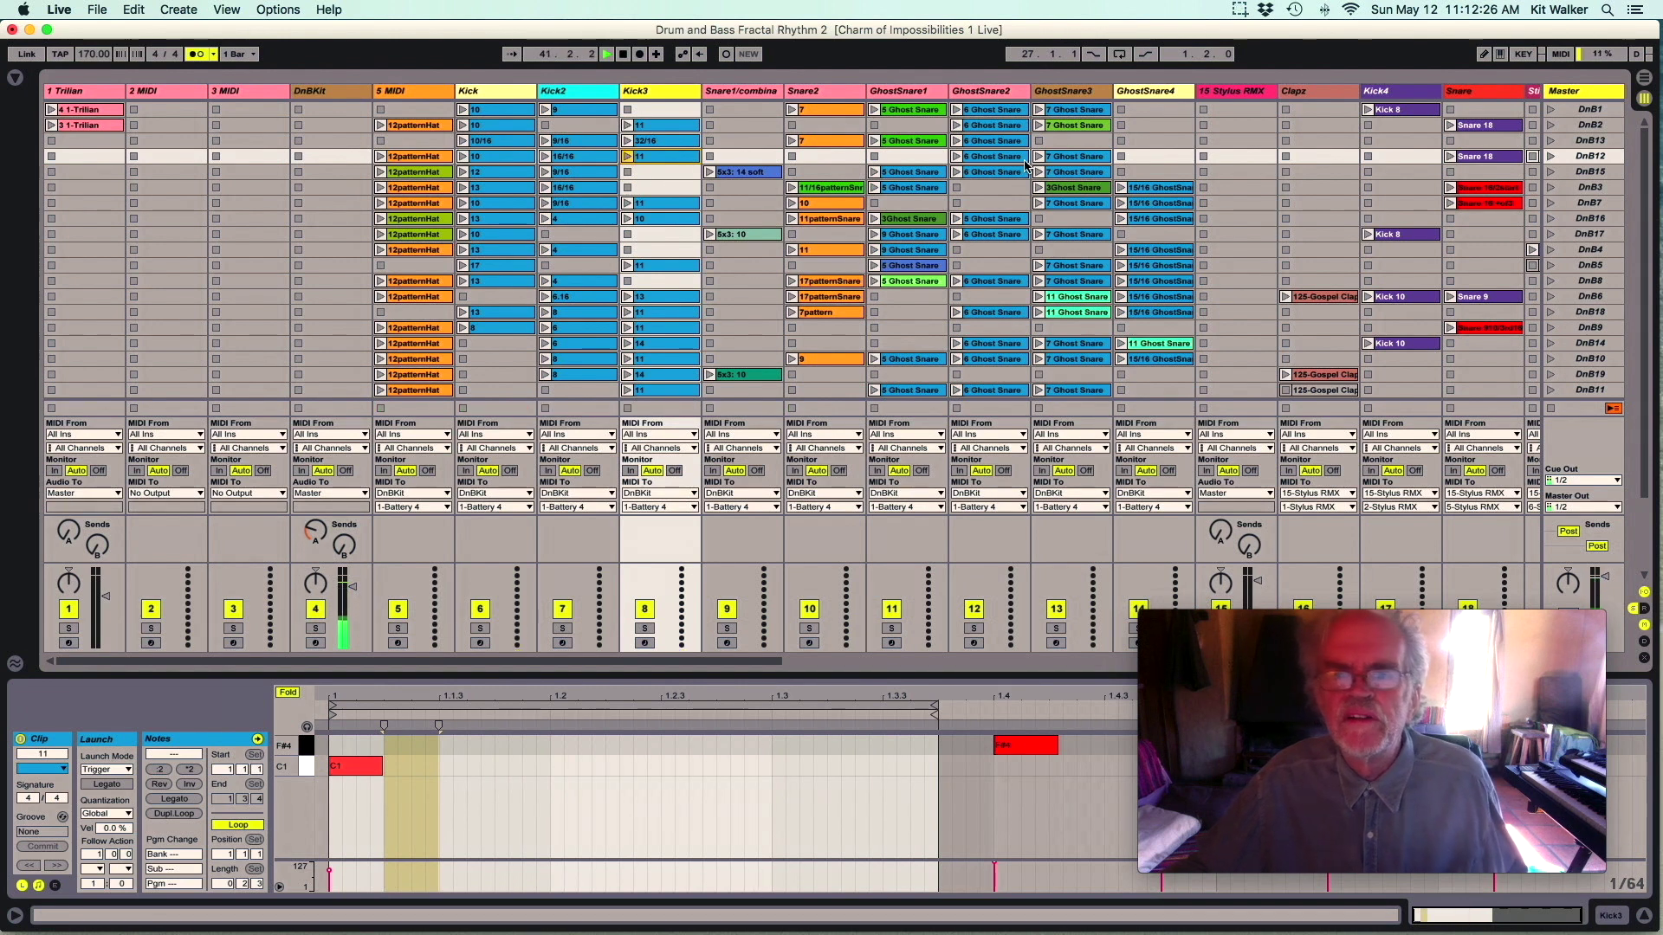
pyautogui.click(956, 156)
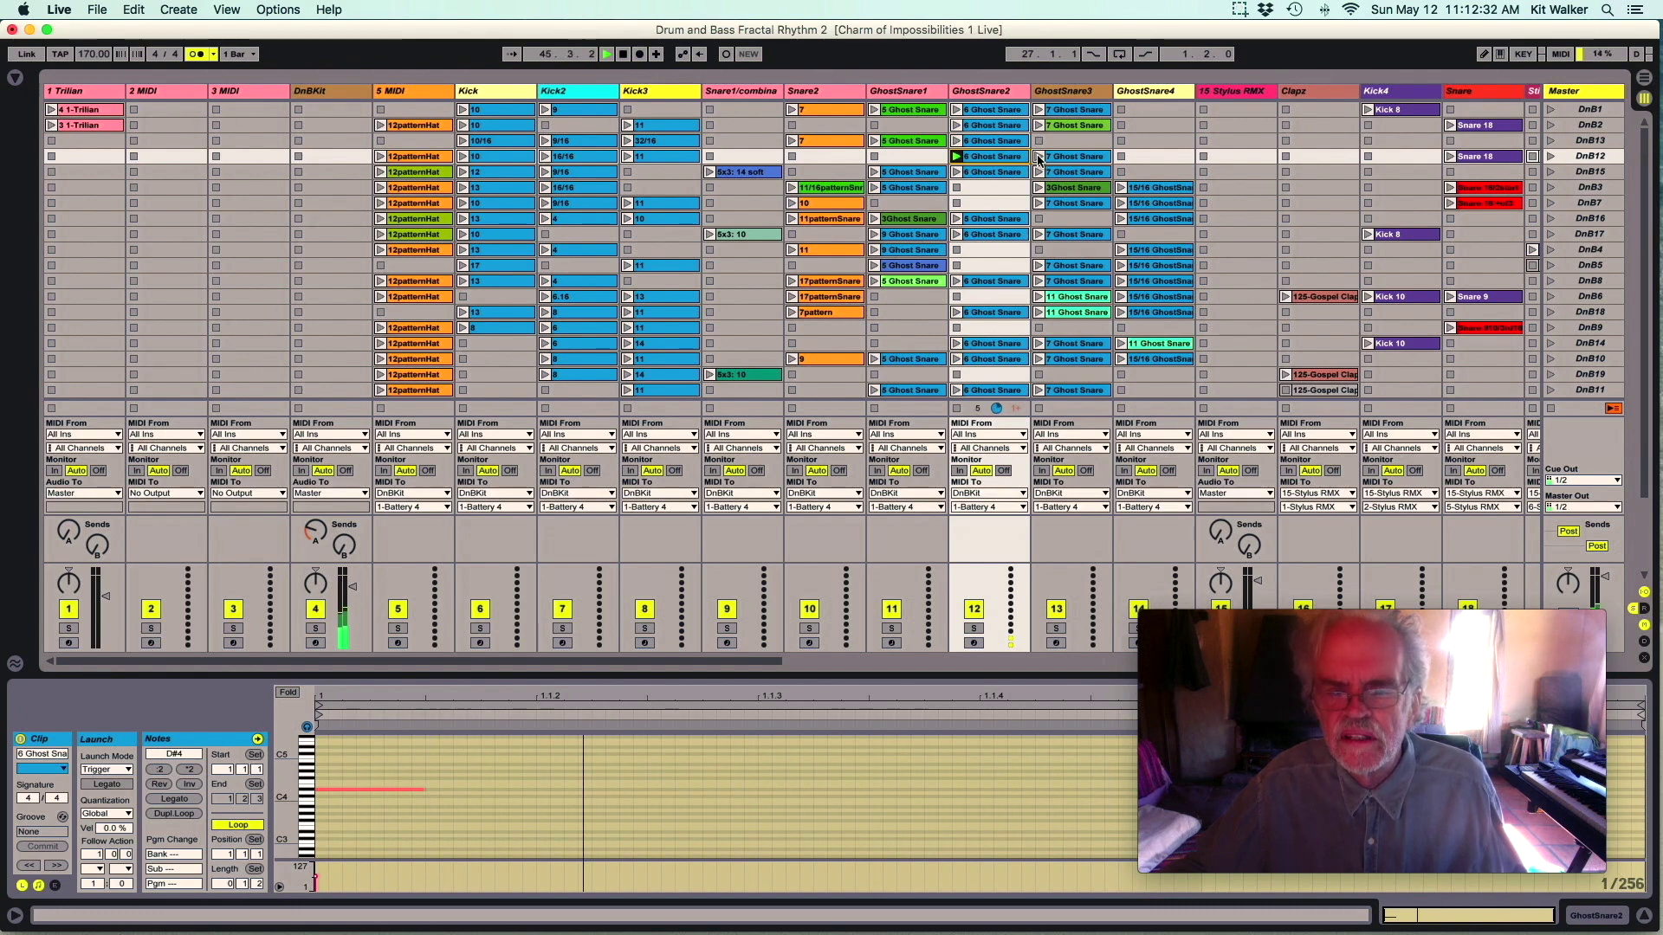
pyautogui.click(197, 55)
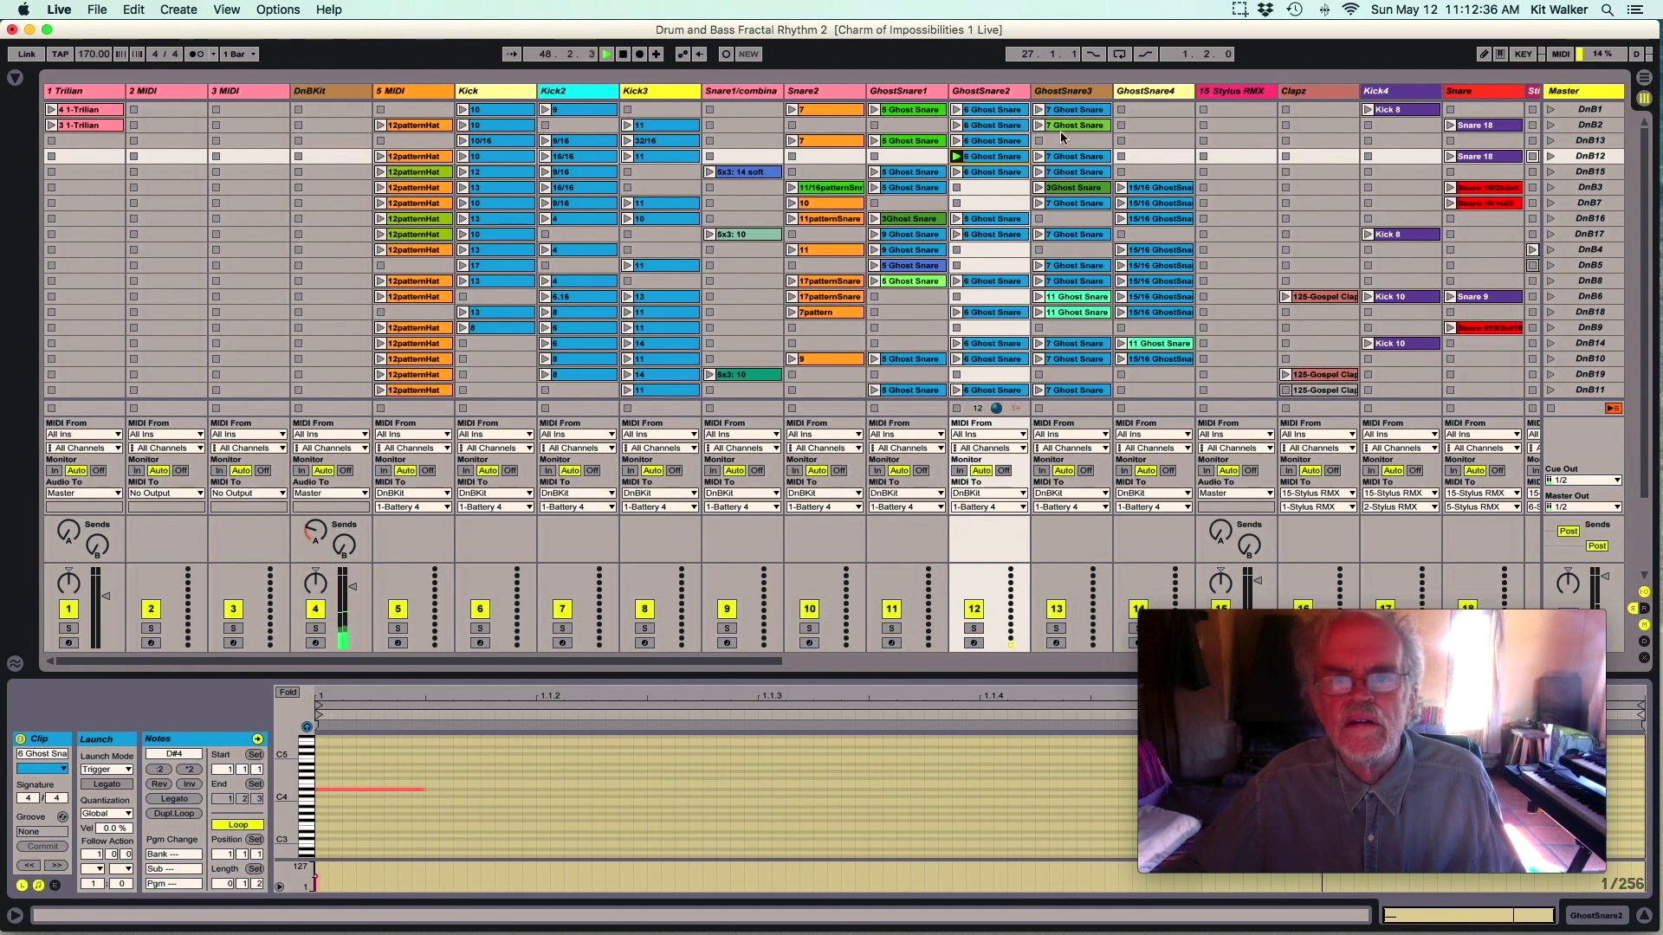
# Stop the GhostSnare2 track and play the 7 Ghost Snare clip on GhostSnare3 in scene DnB12.
pyautogui.click(956, 187)
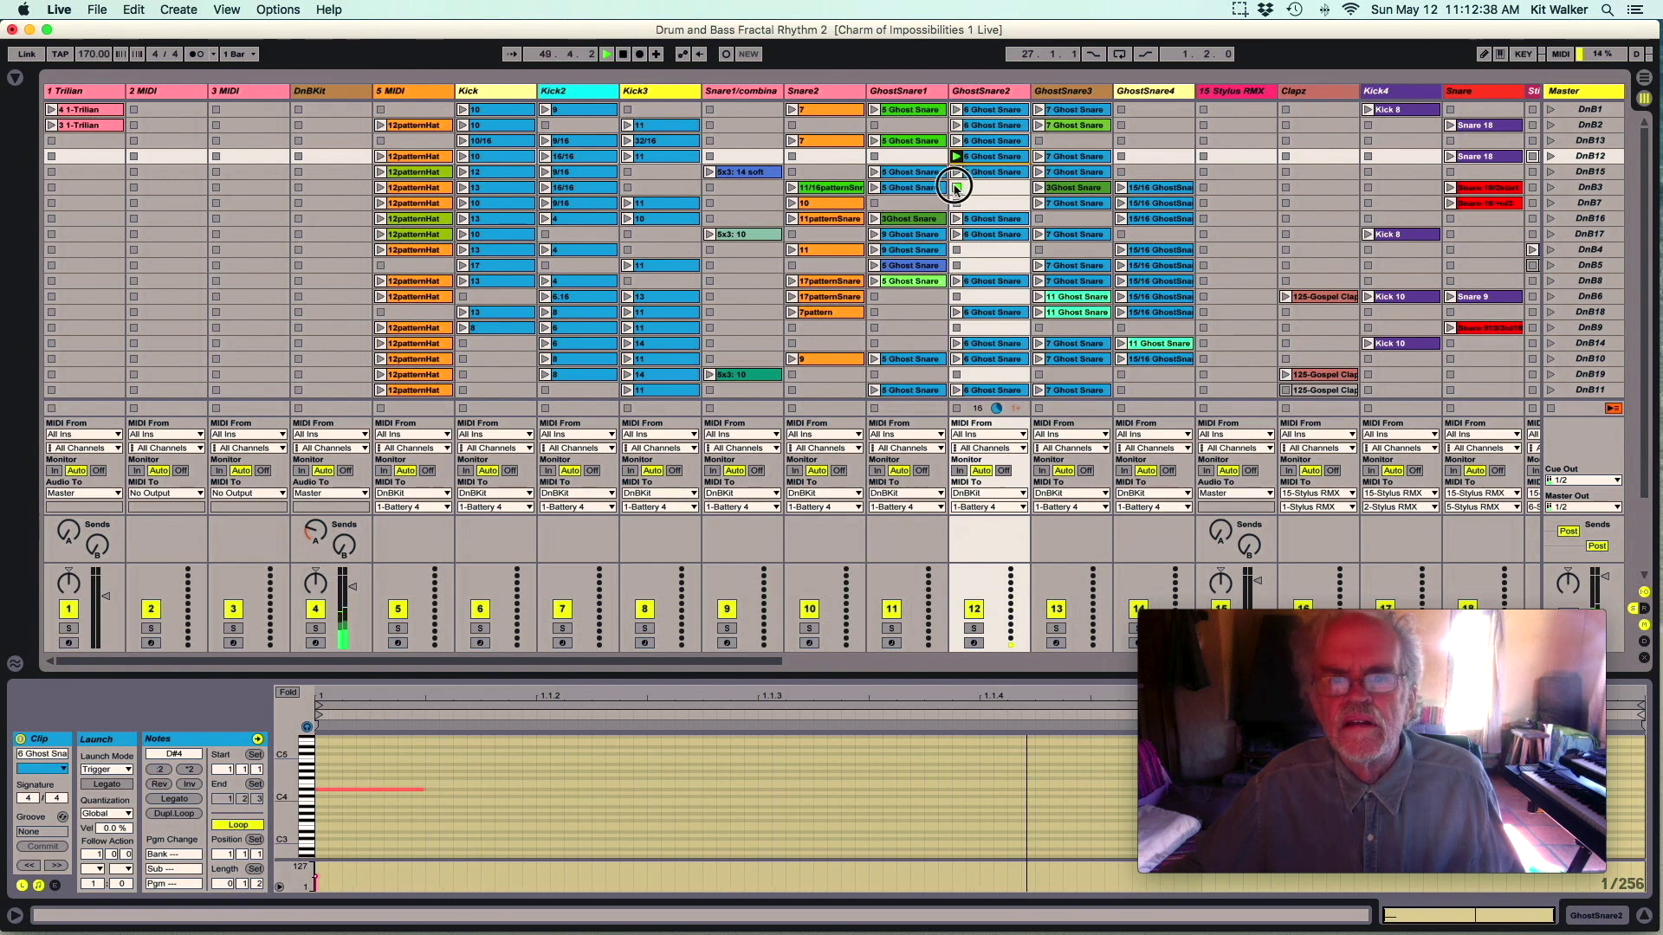
pyautogui.click(1038, 157)
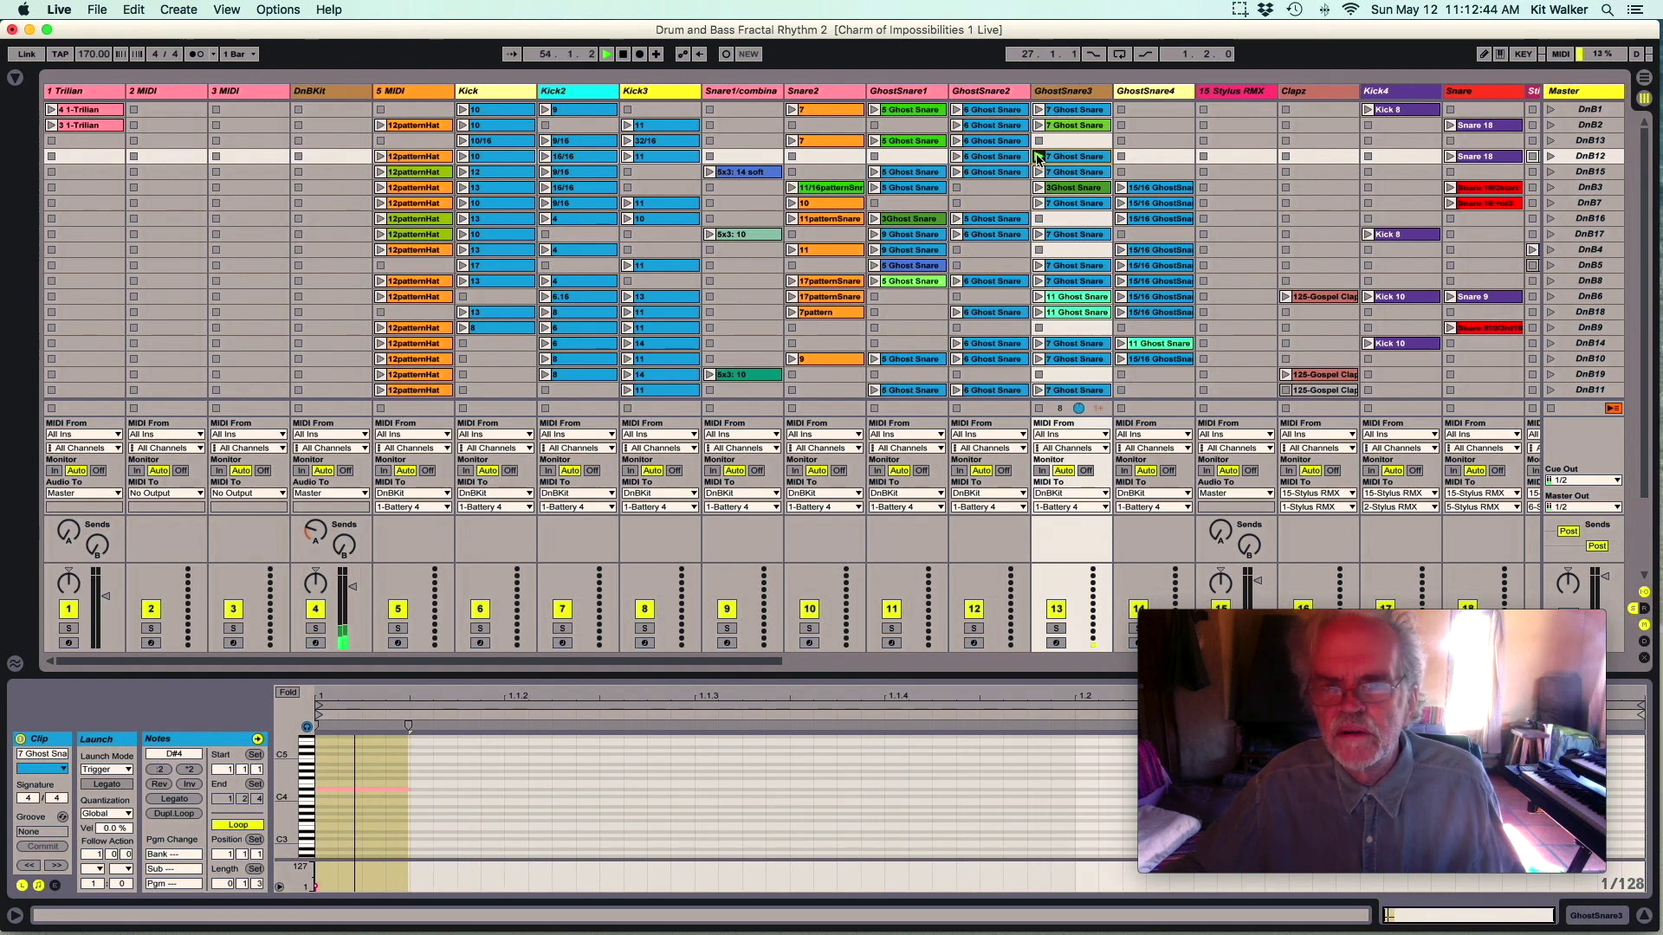
pyautogui.hscroll(4, 959, 170)
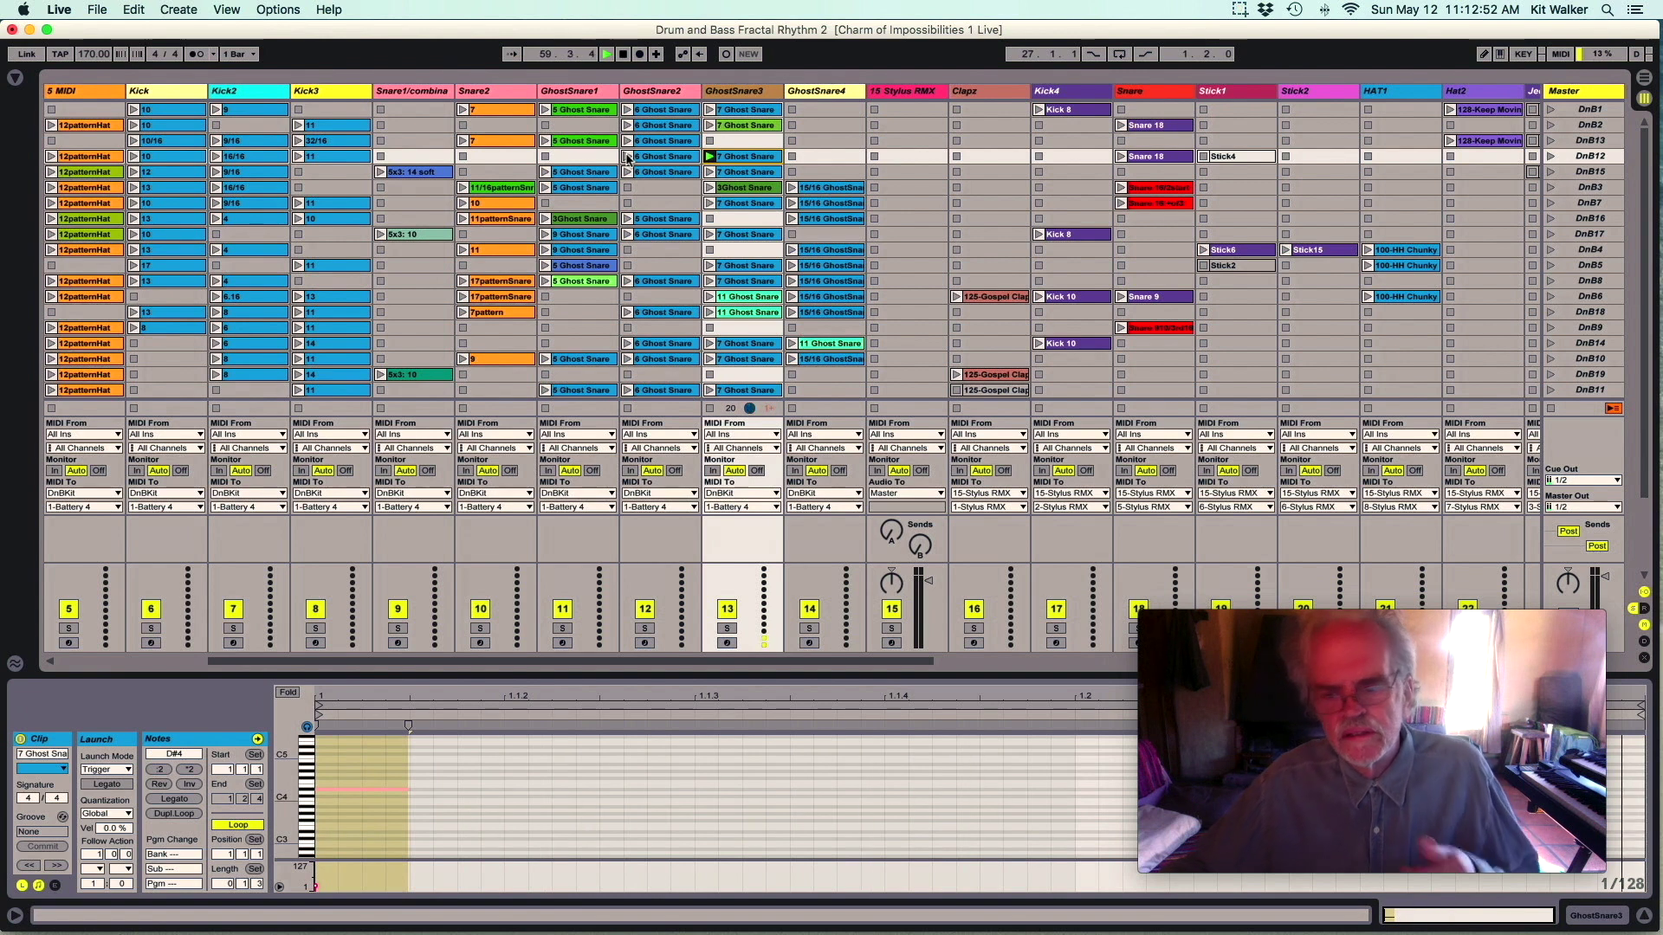
# Play the 6 Ghost Snare clip on GhostSnare2, Snare 18, hiHat16ths and the Shaker's 110-Wavedance clip of scene DnB12.
pyautogui.click(627, 156)
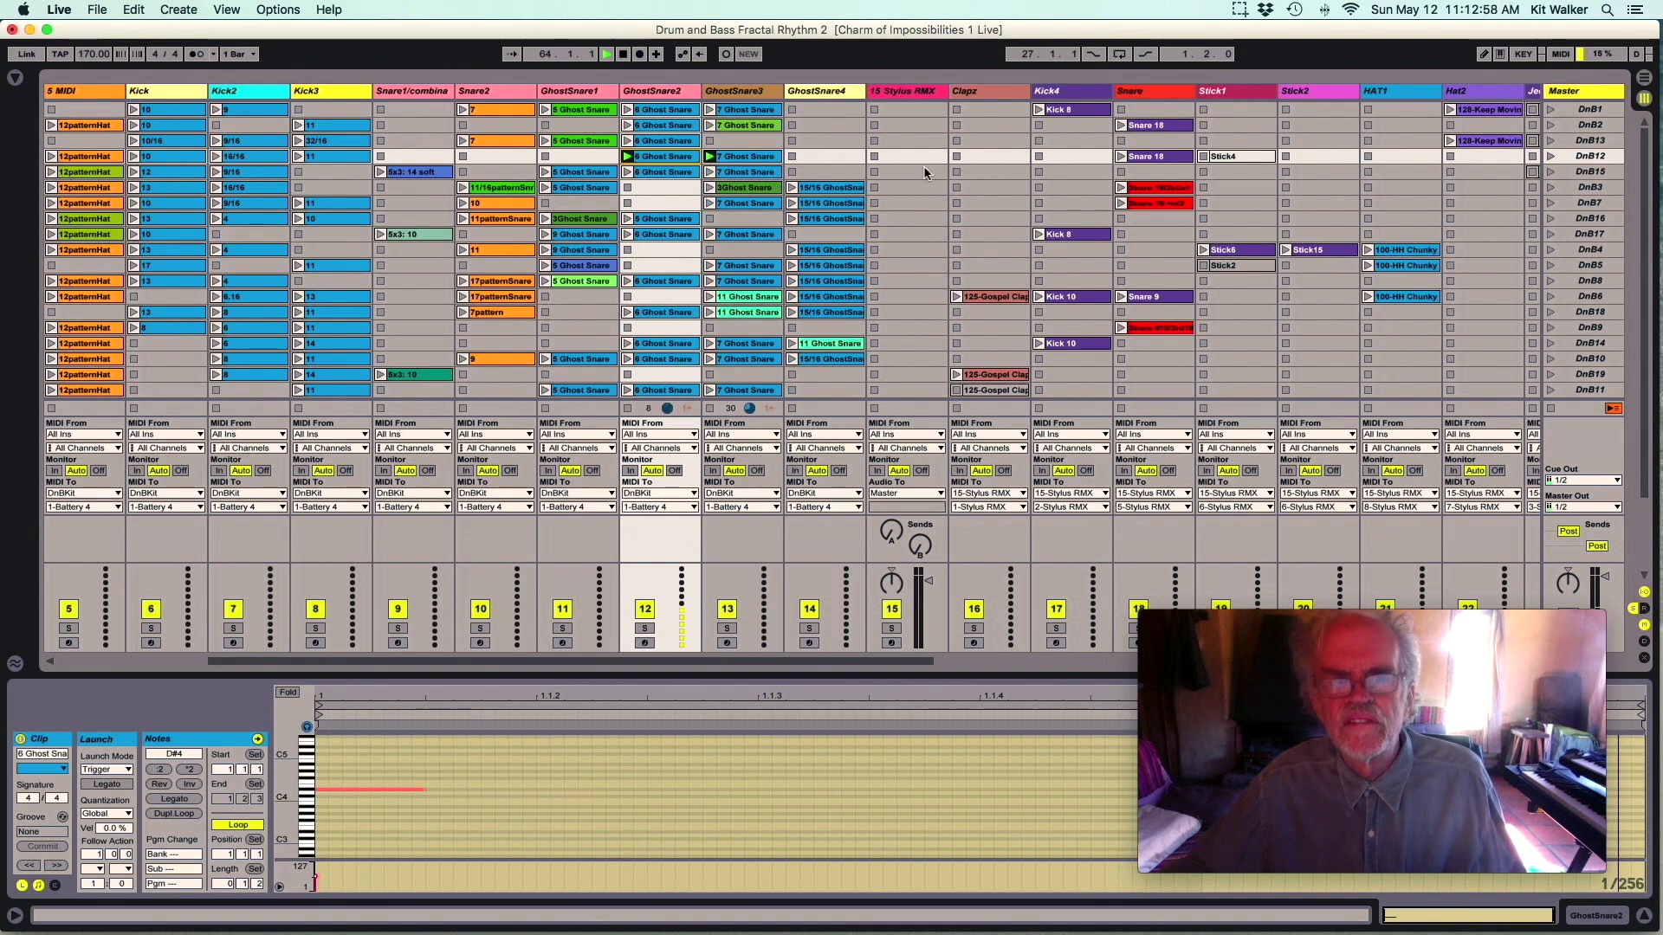
pyautogui.click(1120, 156)
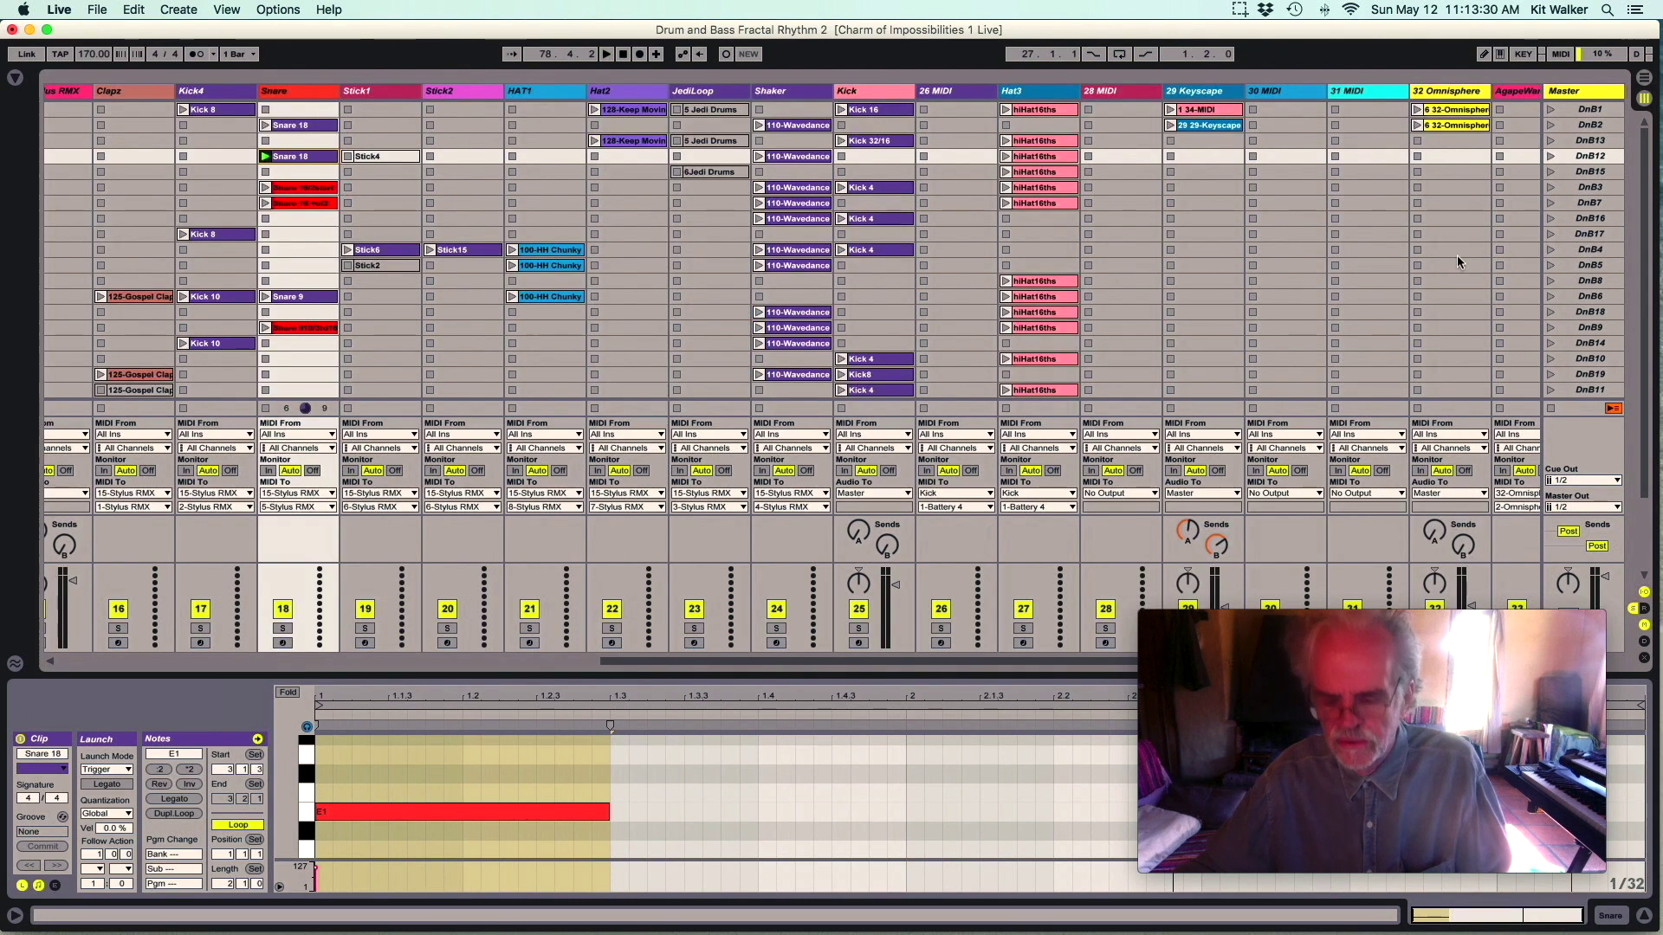
pyautogui.click(1006, 156)
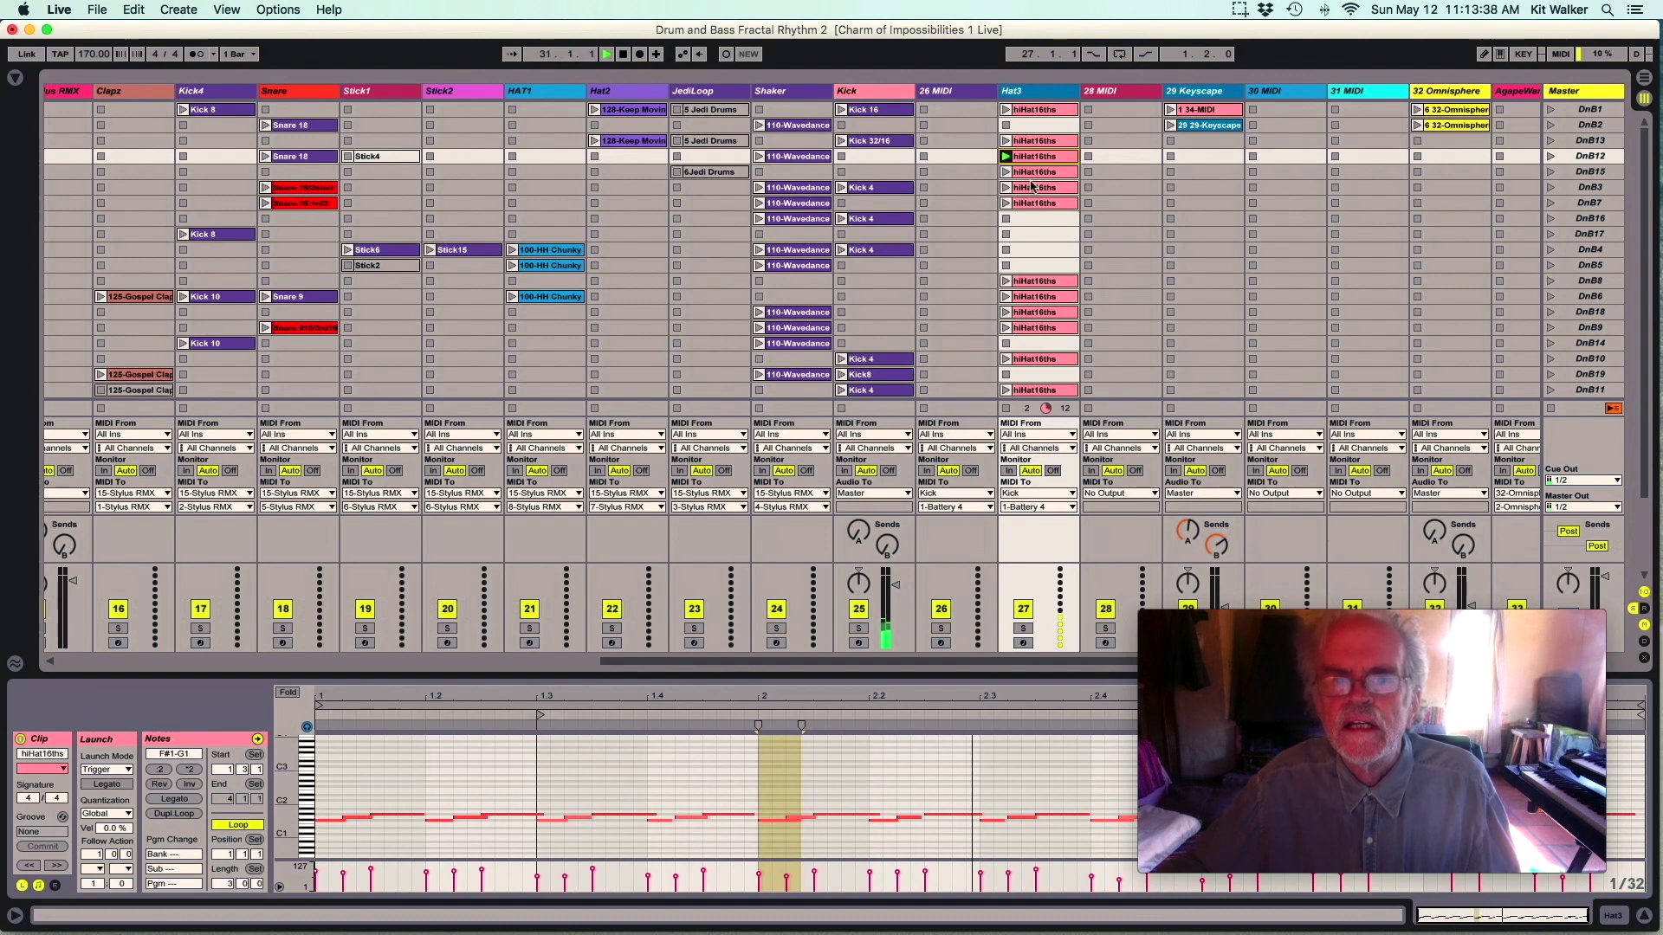
pyautogui.click(760, 158)
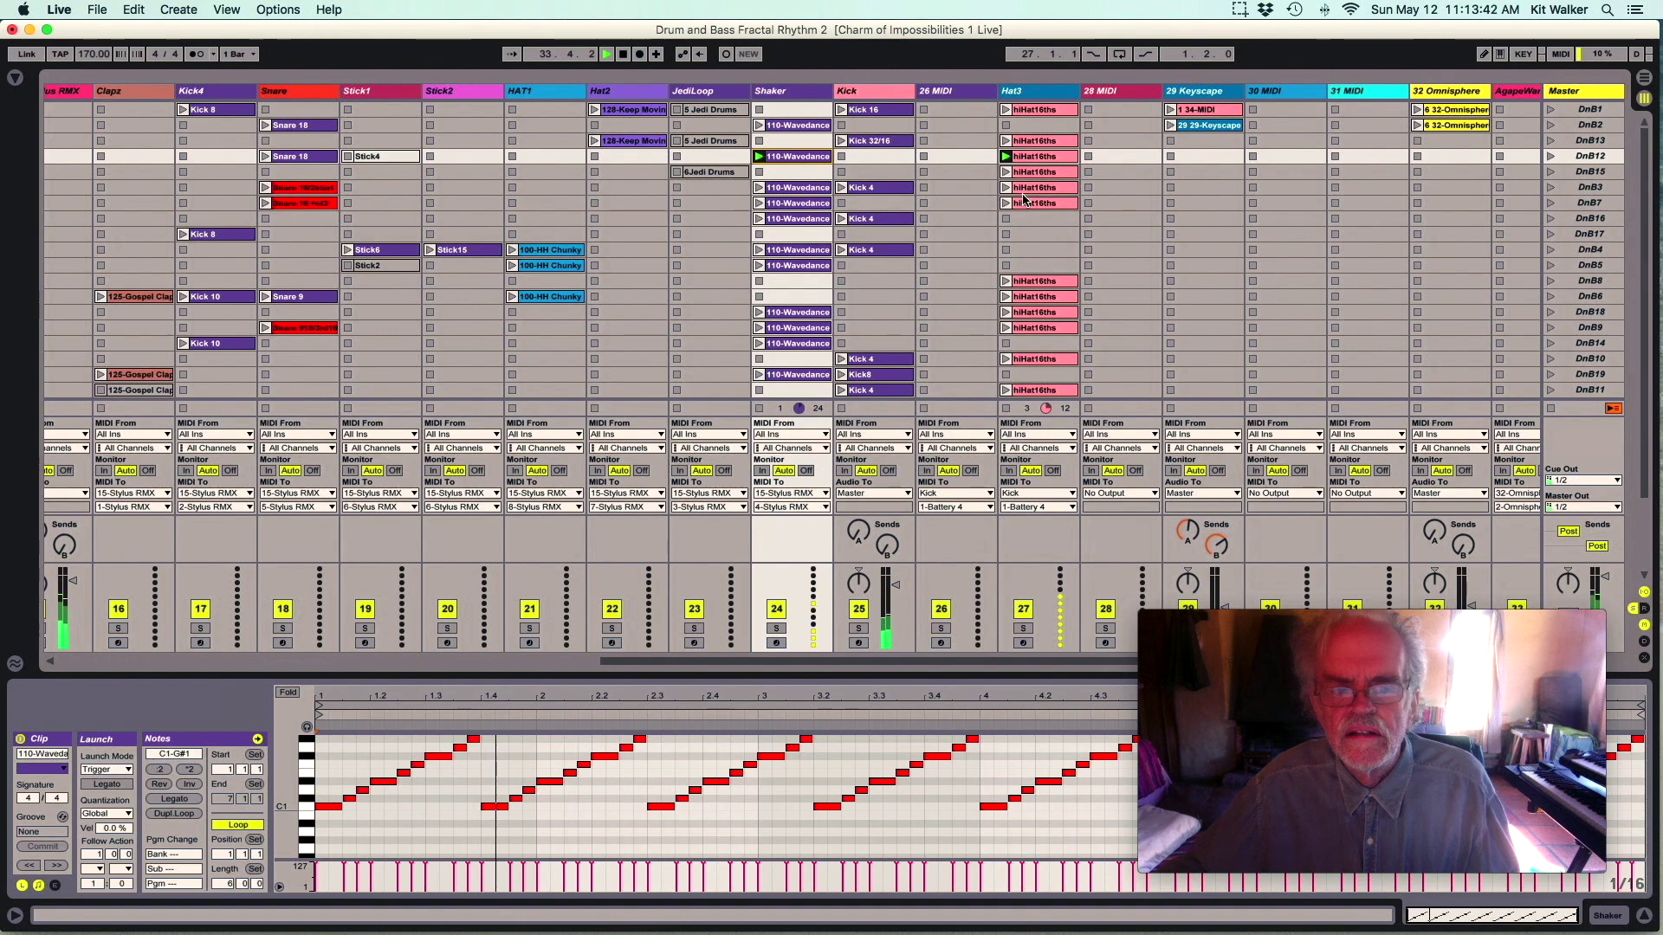
# Play the whole scene DnB12 and bring its kick, snare and hat tracks into view.
pyautogui.hscroll(-5, 1311, 201)
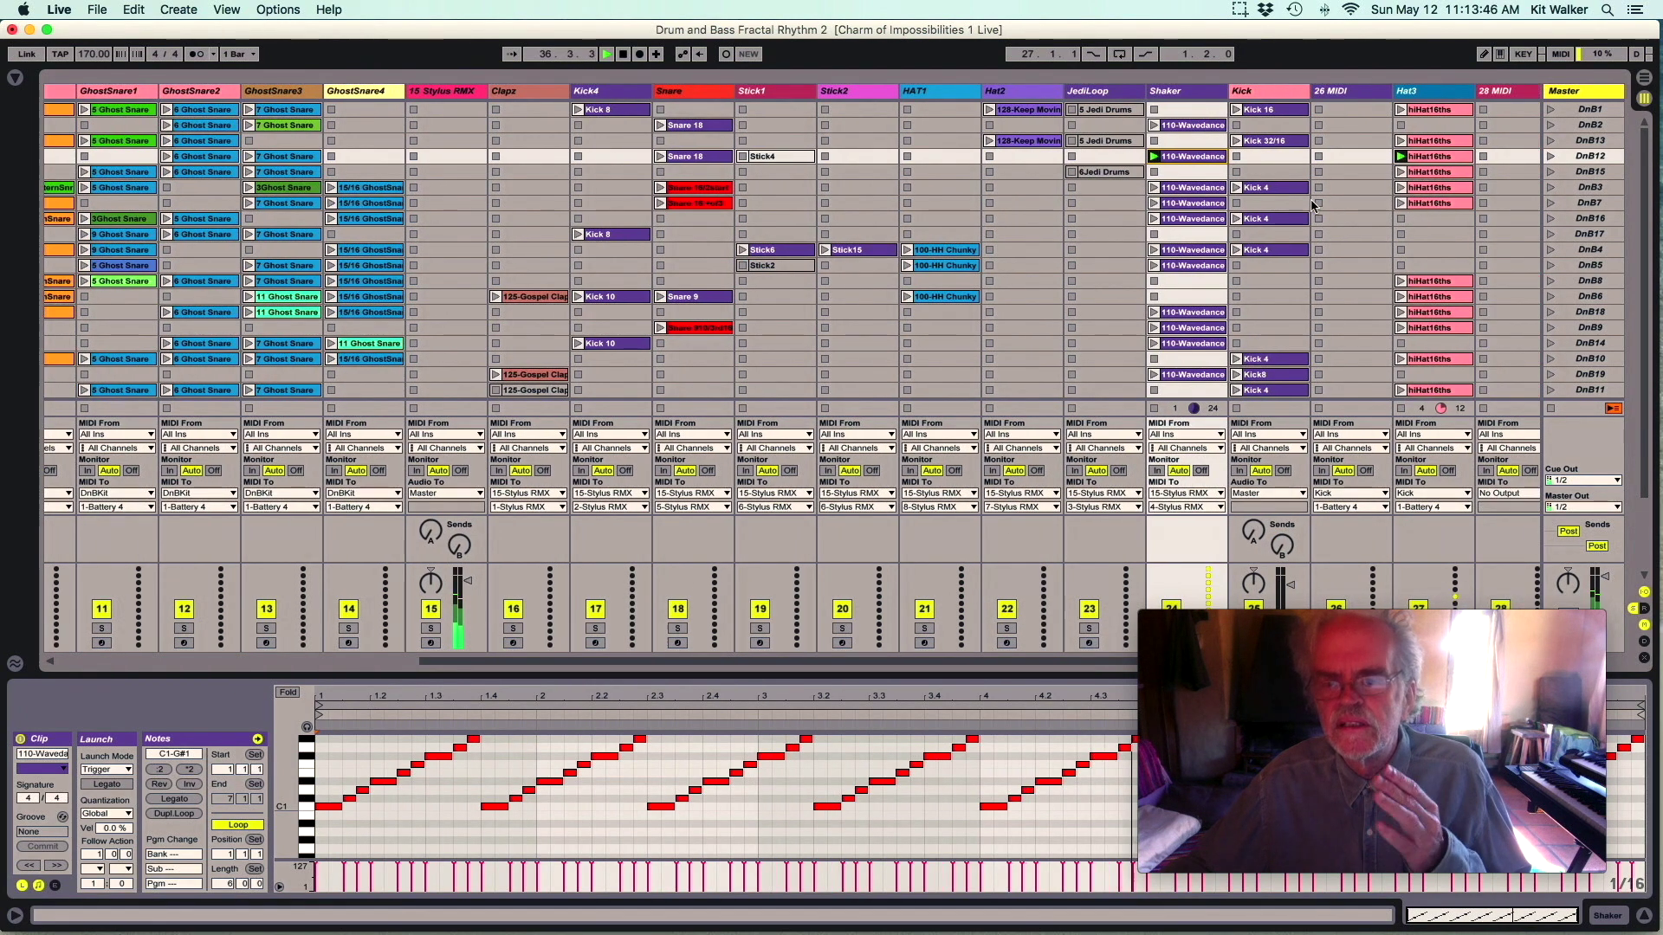
pyautogui.click(1552, 157)
pyautogui.hscroll(-7, 1408, 243)
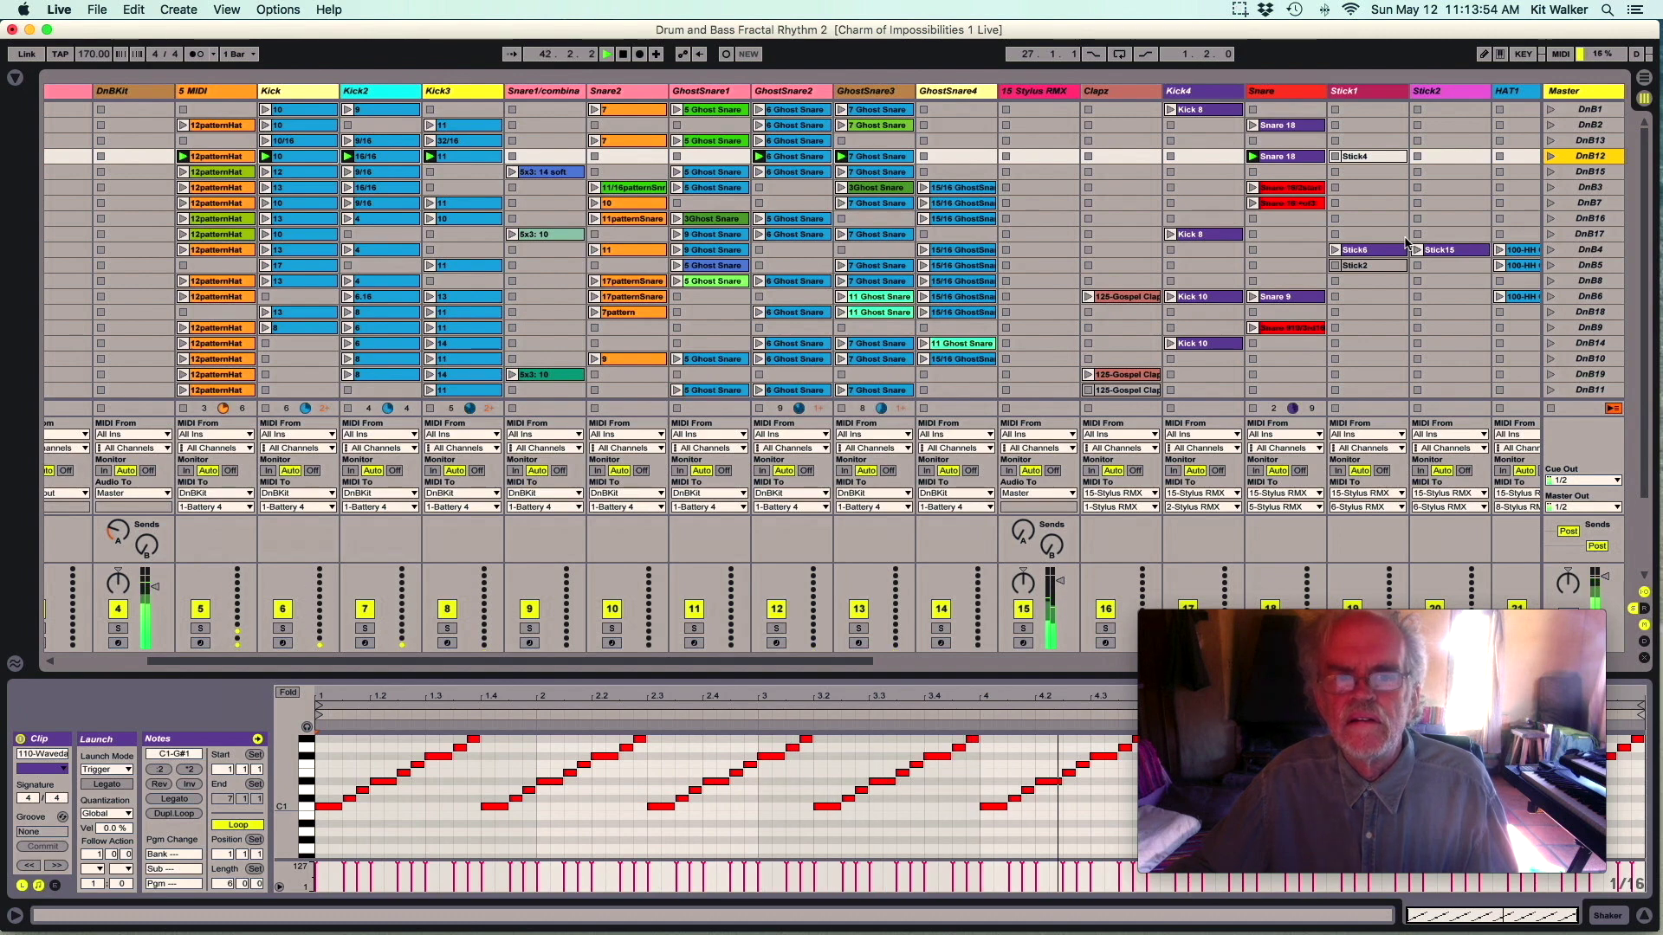
pyautogui.hscroll(1, 1408, 242)
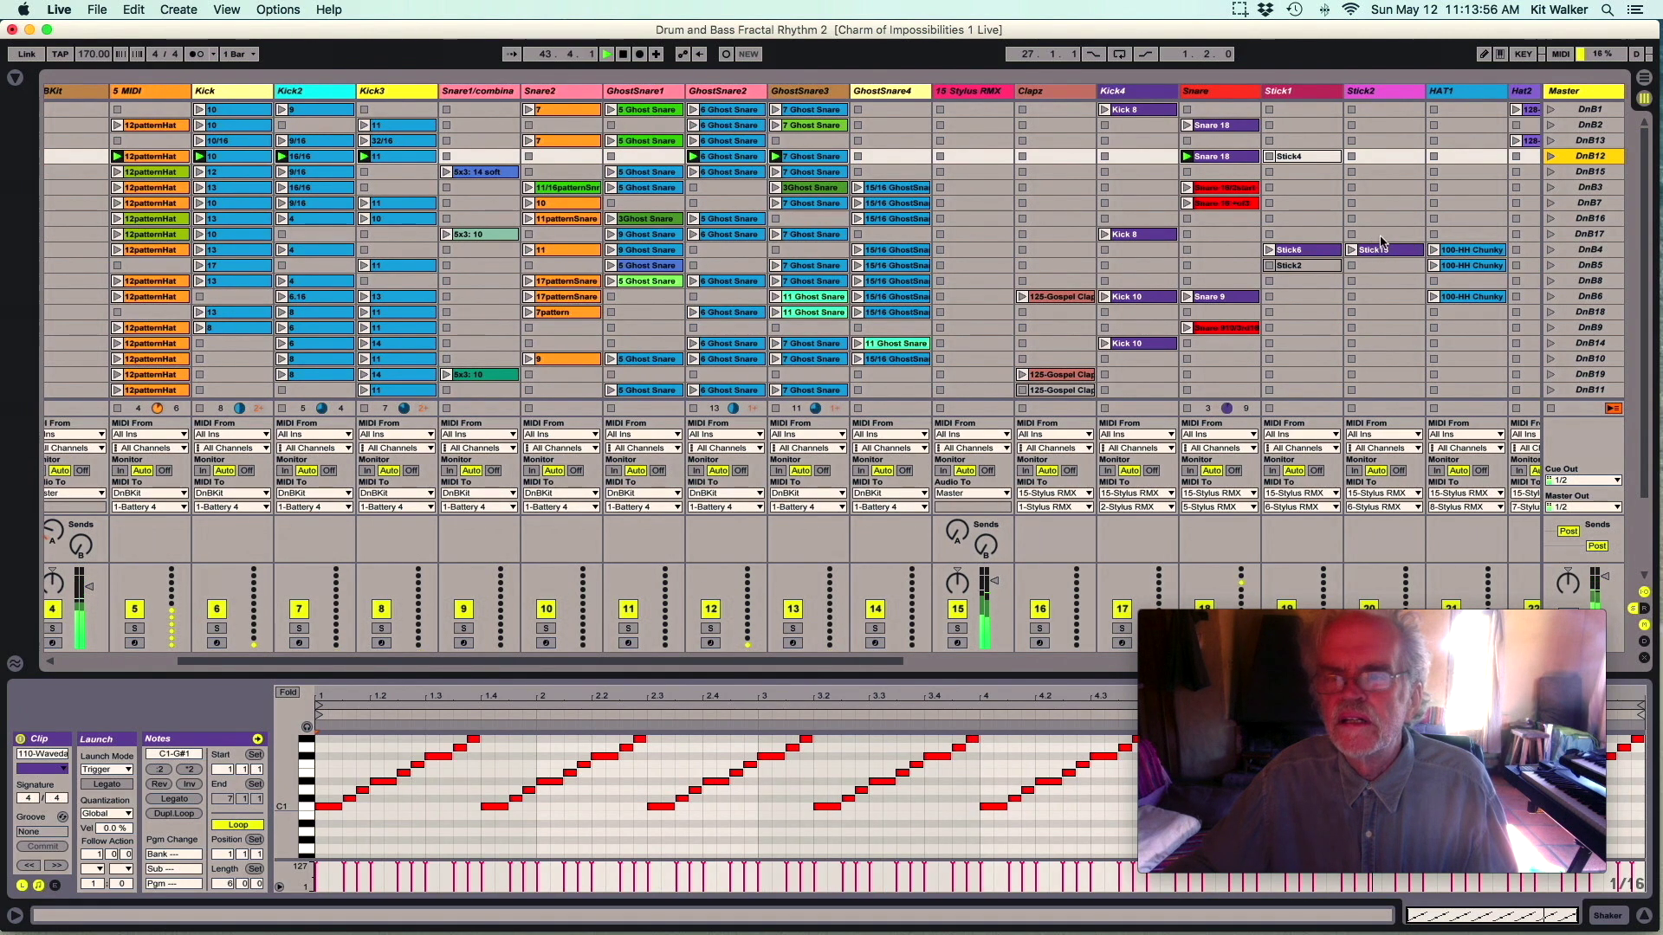
# Play the scenes DnB15, DnB3 and DnB7 one after another, and turn on the metronome during DnB7.
pyautogui.click(1551, 173)
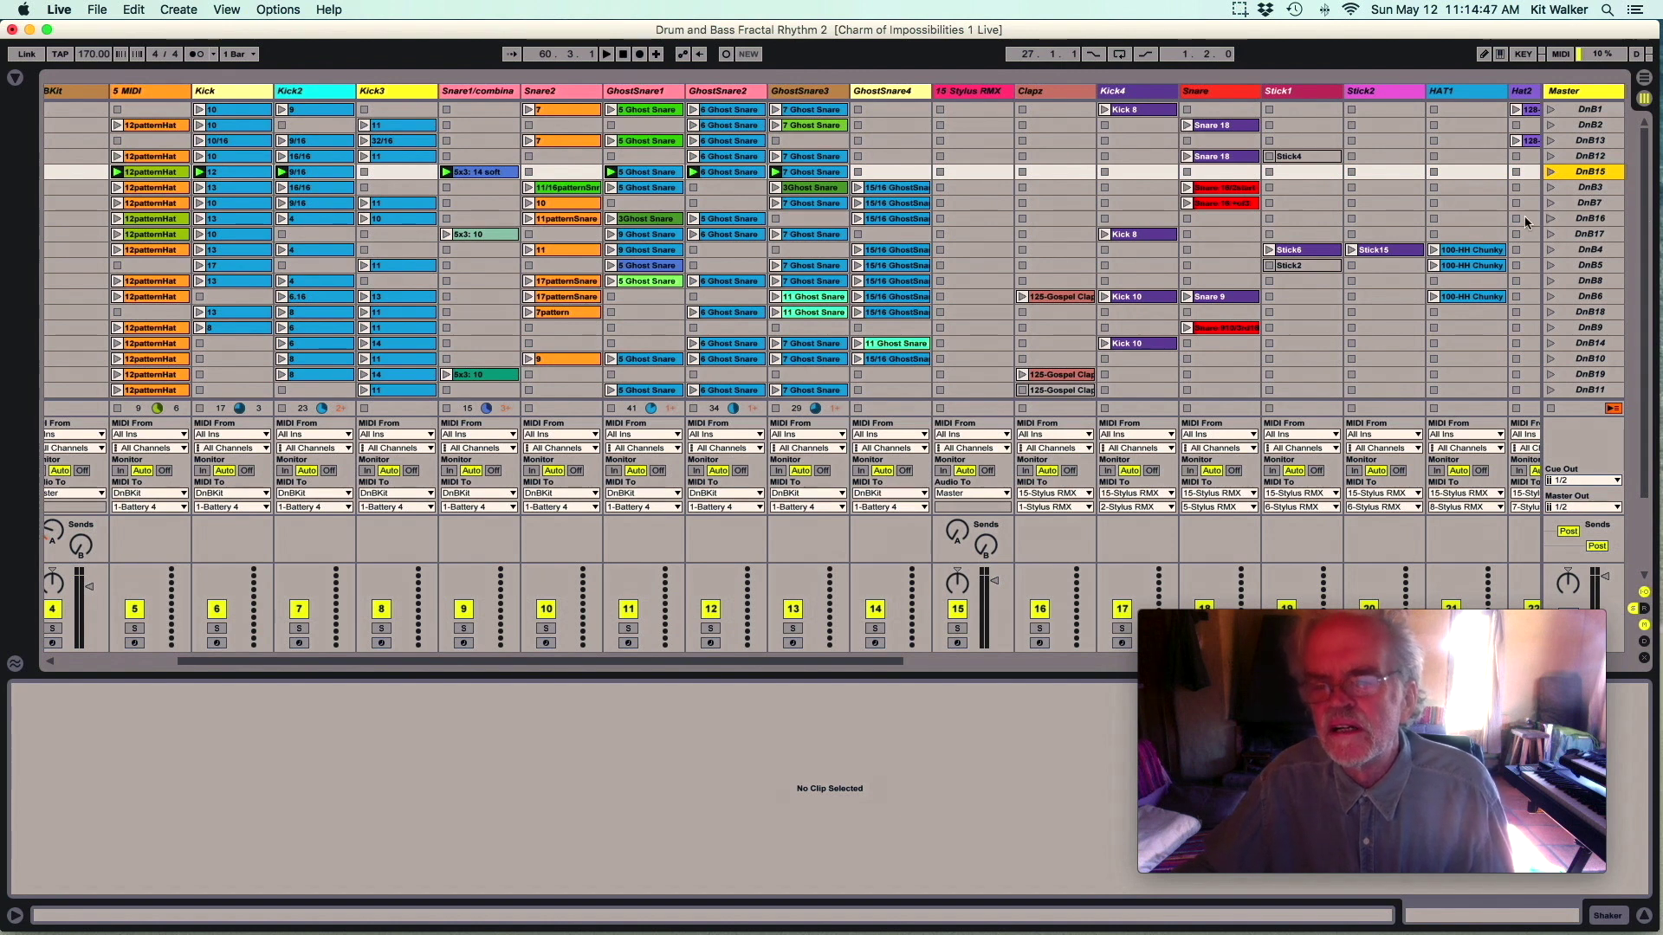
pyautogui.hscroll(-5, 1465, 224)
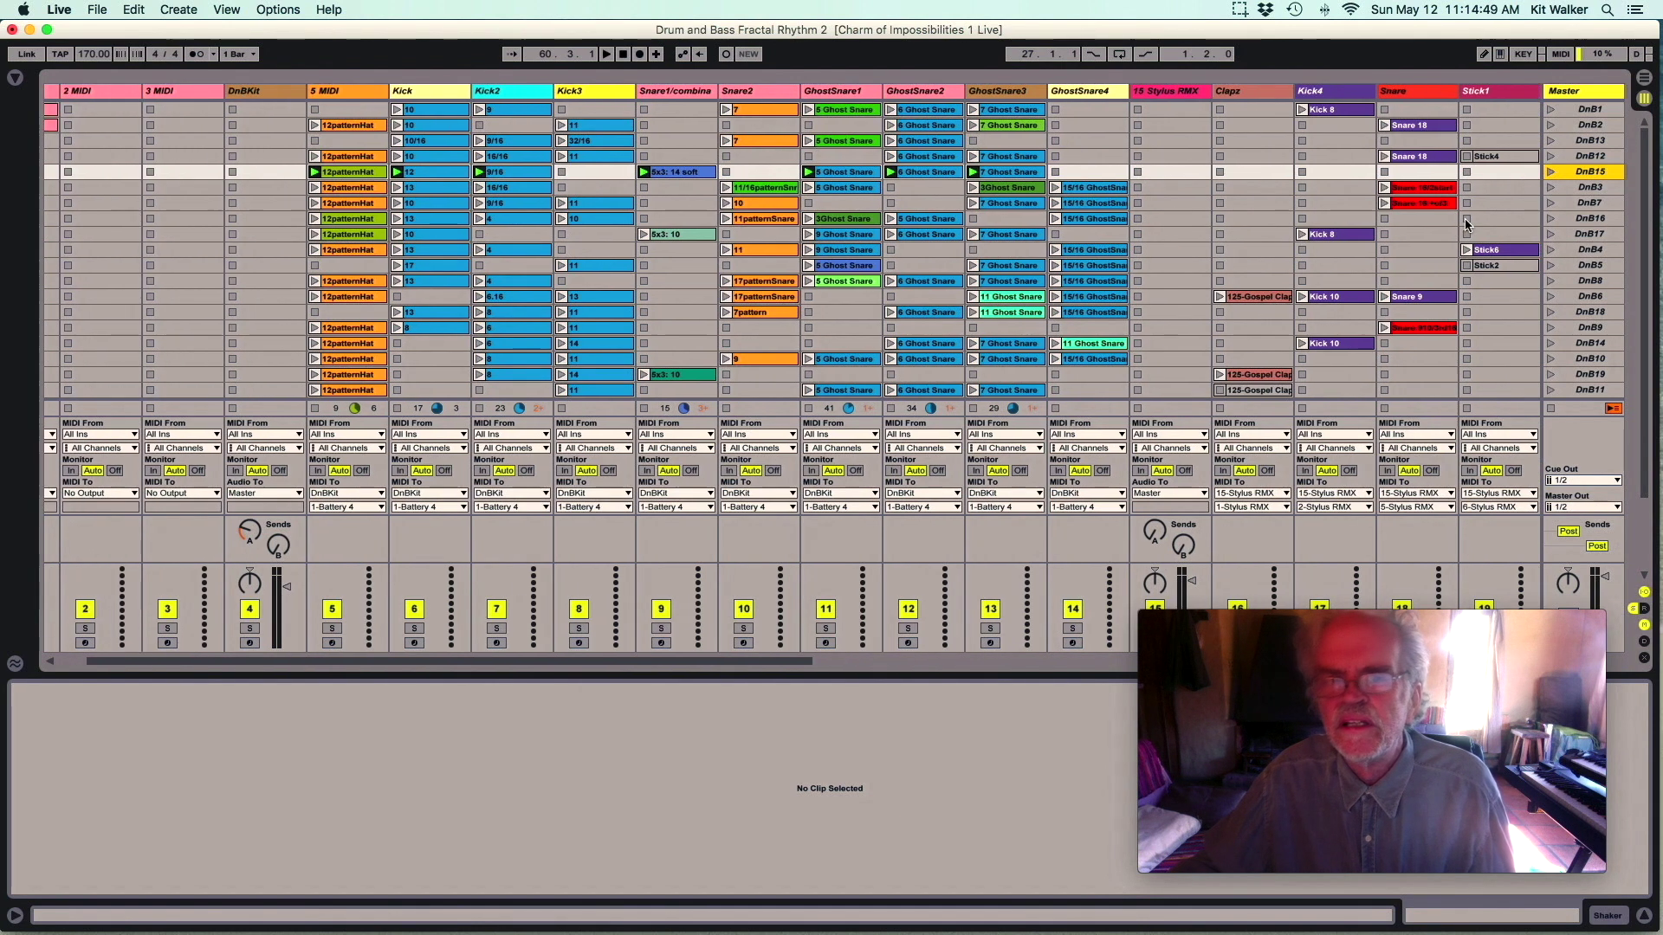
pyautogui.click(1550, 187)
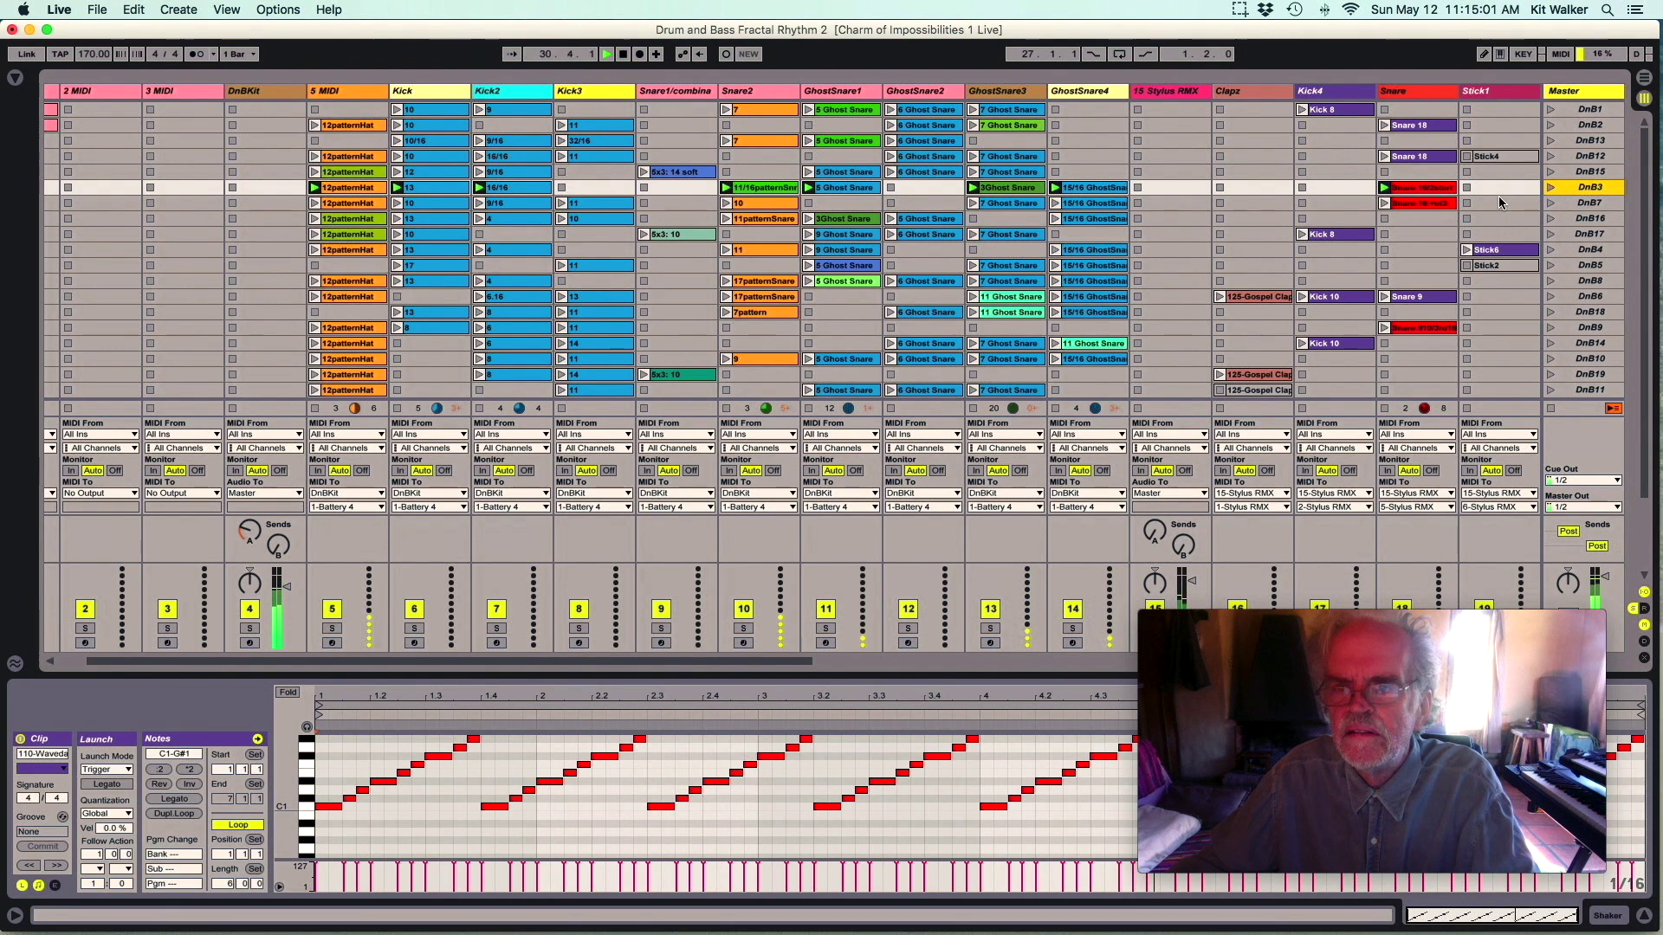
pyautogui.click(1550, 203)
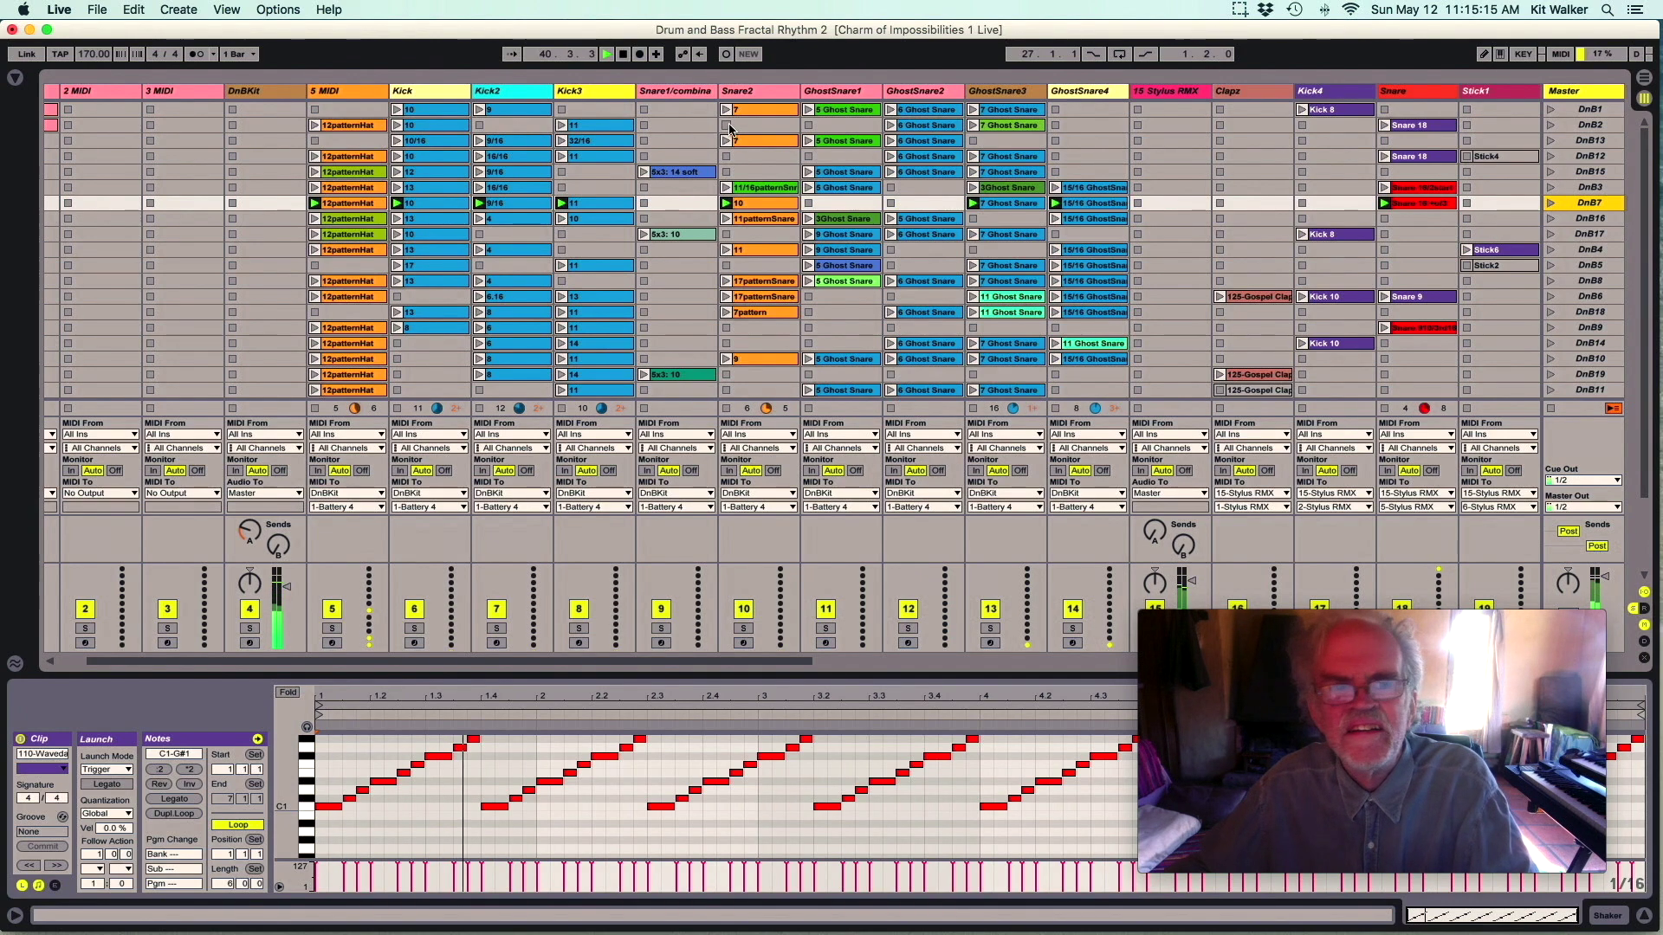
pyautogui.click(197, 54)
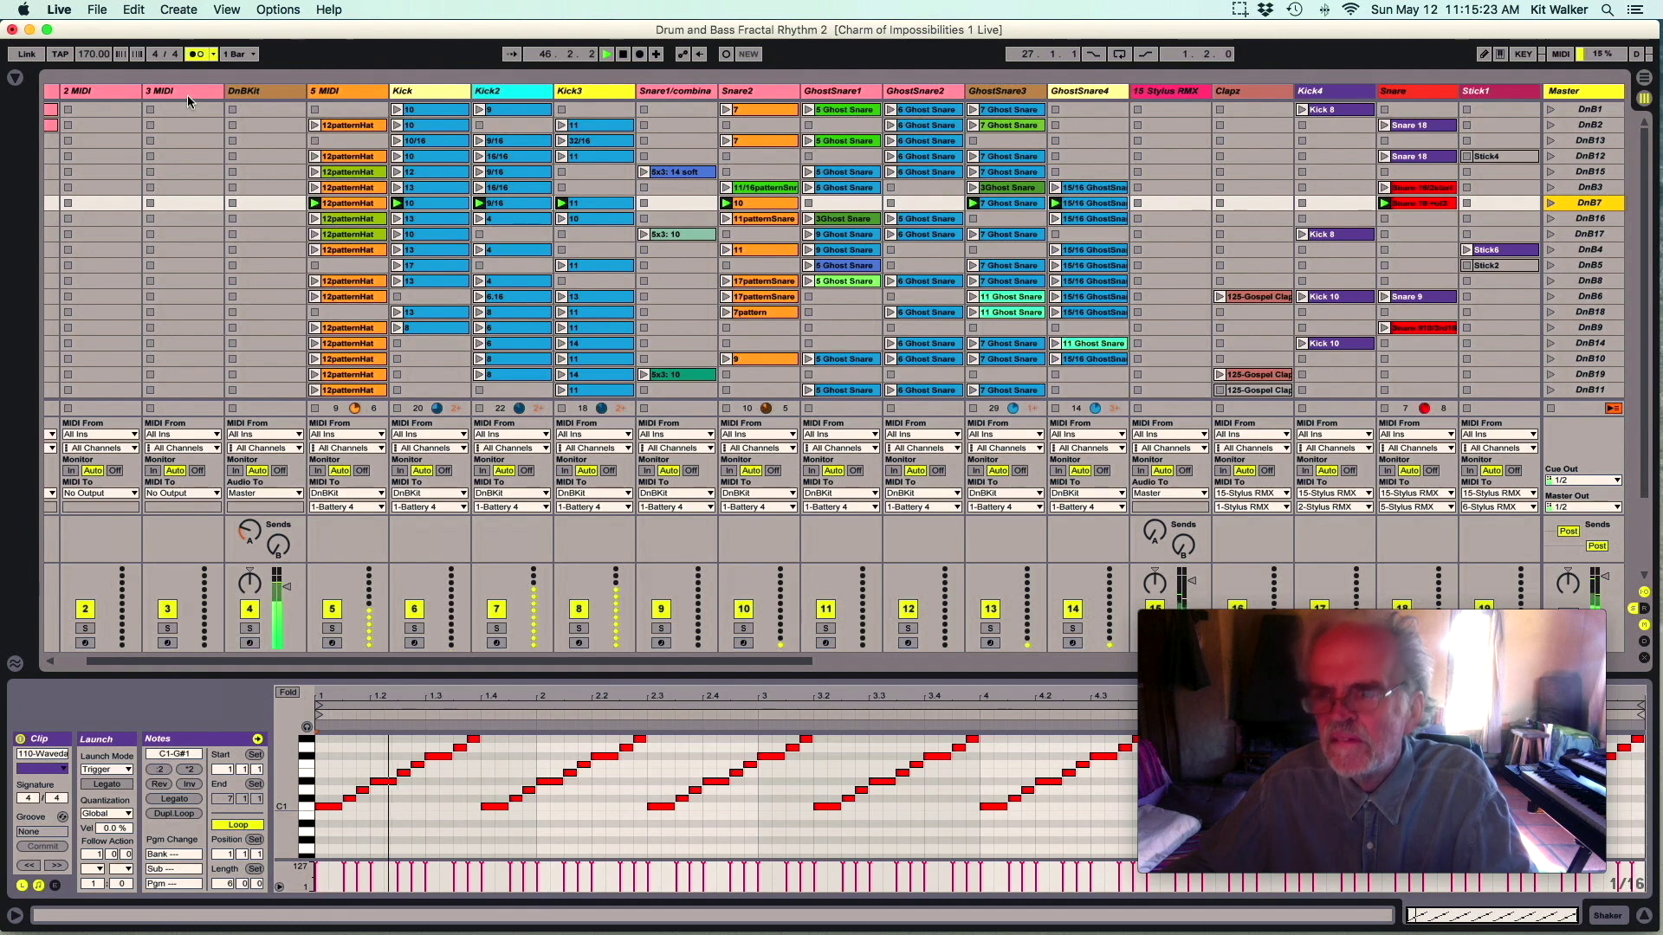
# Play the scenes DnB16 and DnB17 against the metronome, and look across the DnB17 clips.
pyautogui.click(1550, 218)
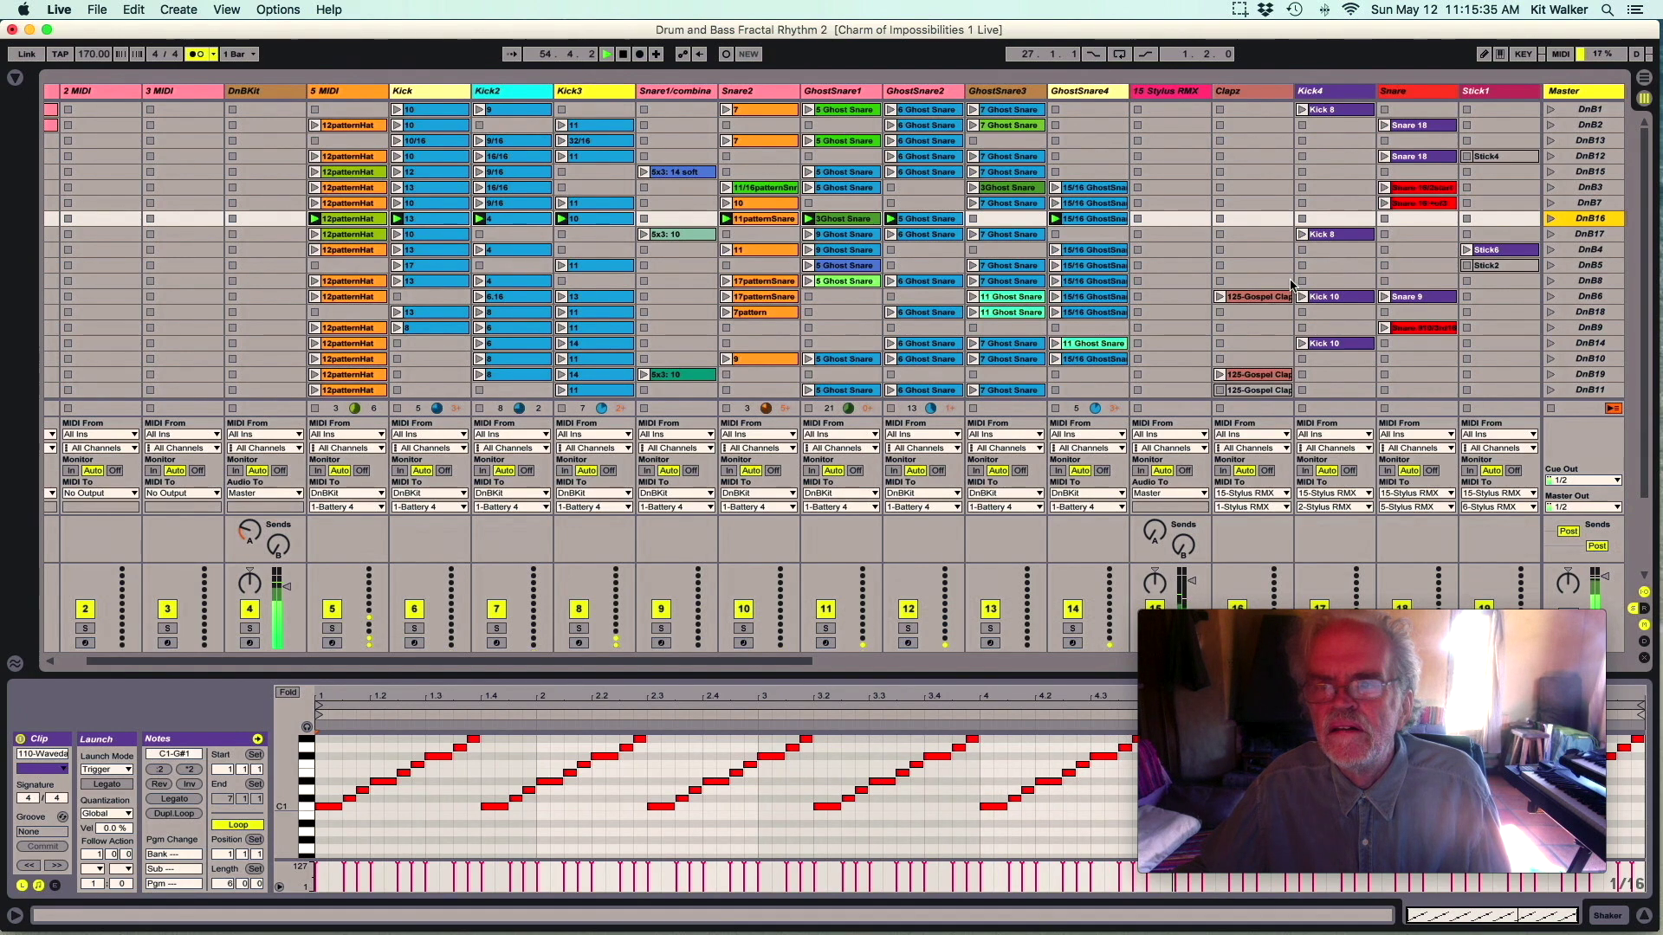
pyautogui.click(1550, 234)
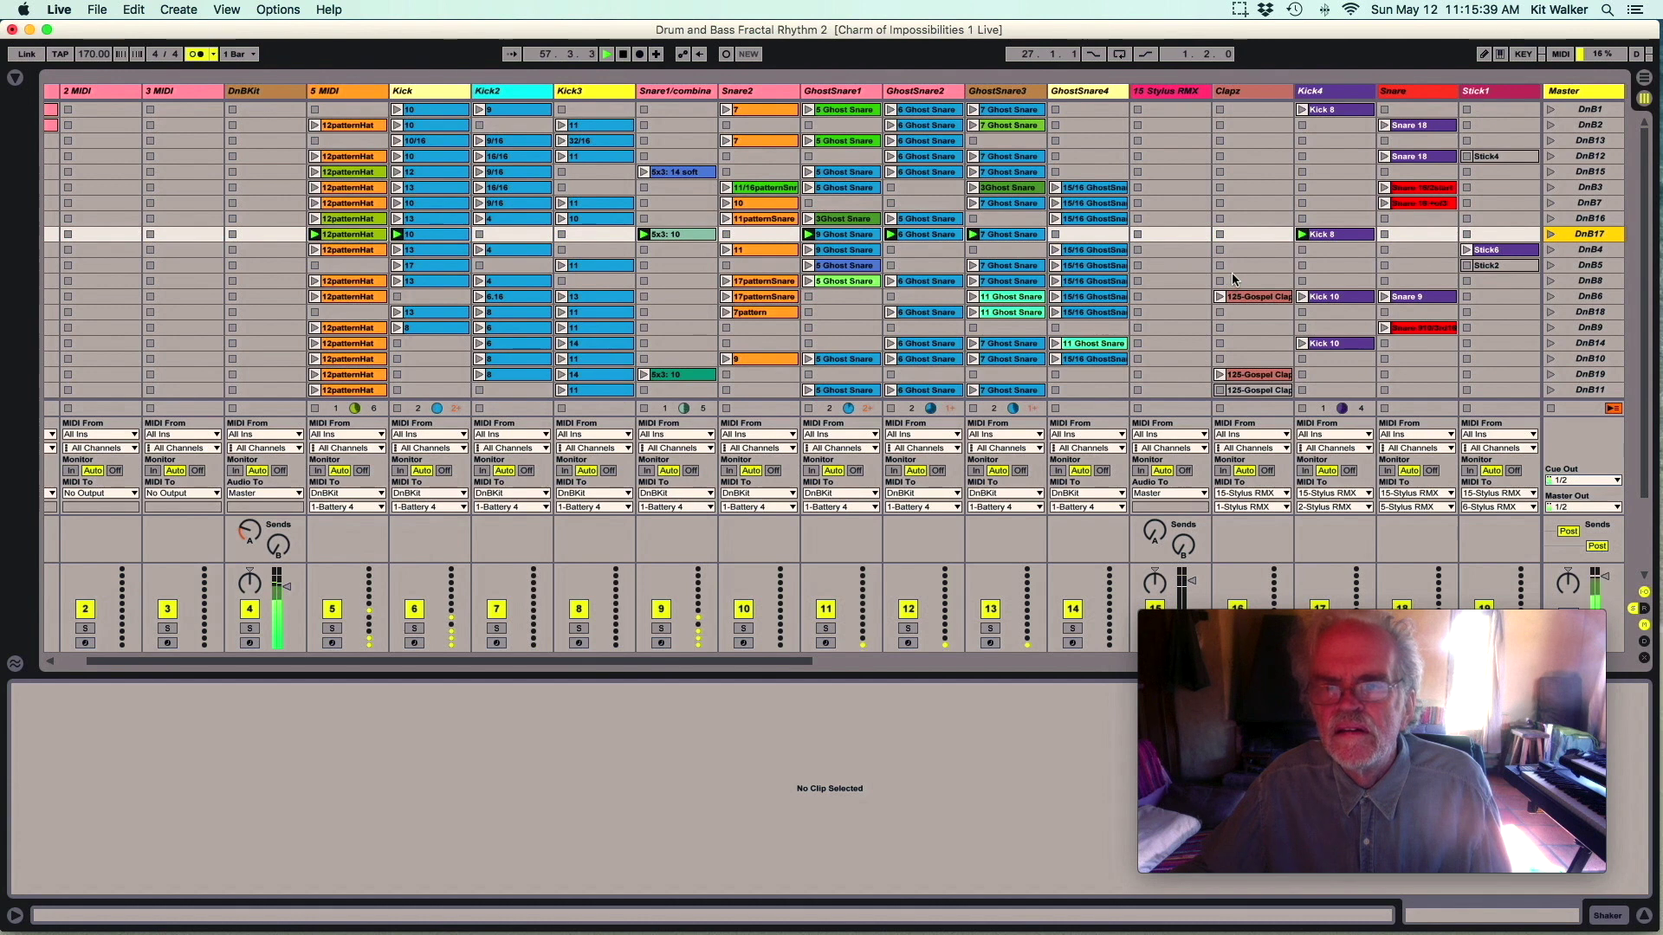
pyautogui.hscroll(5, 1232, 272)
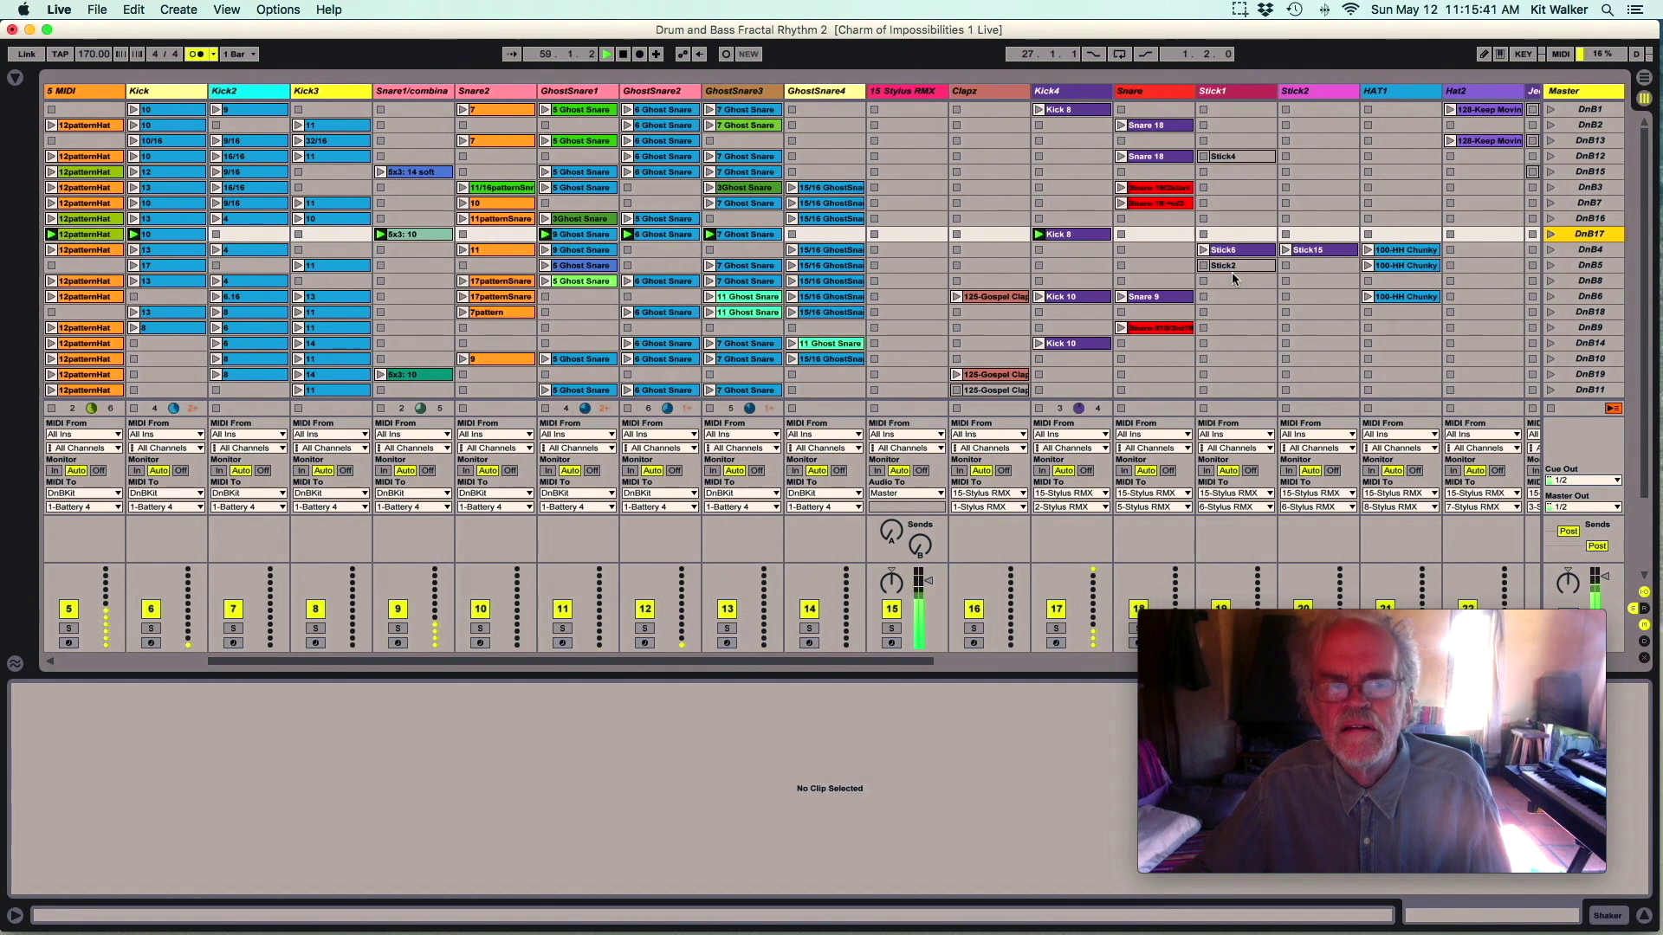
pyautogui.hscroll(-3, 1233, 277)
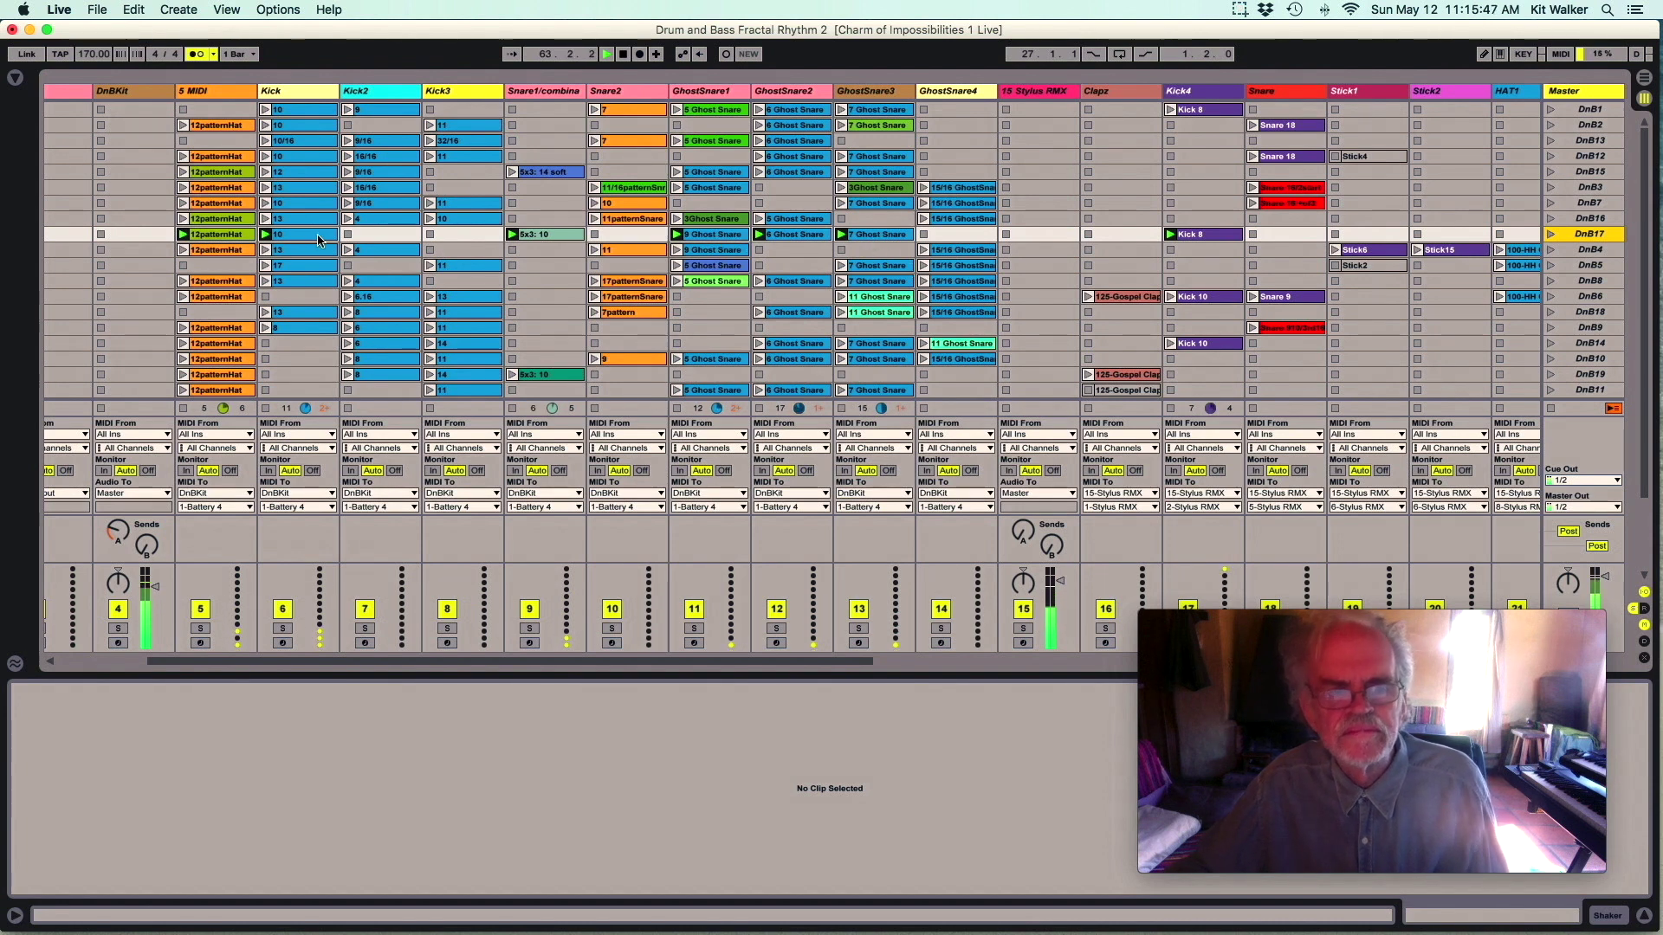
pyautogui.hscroll(4, 1081, 234)
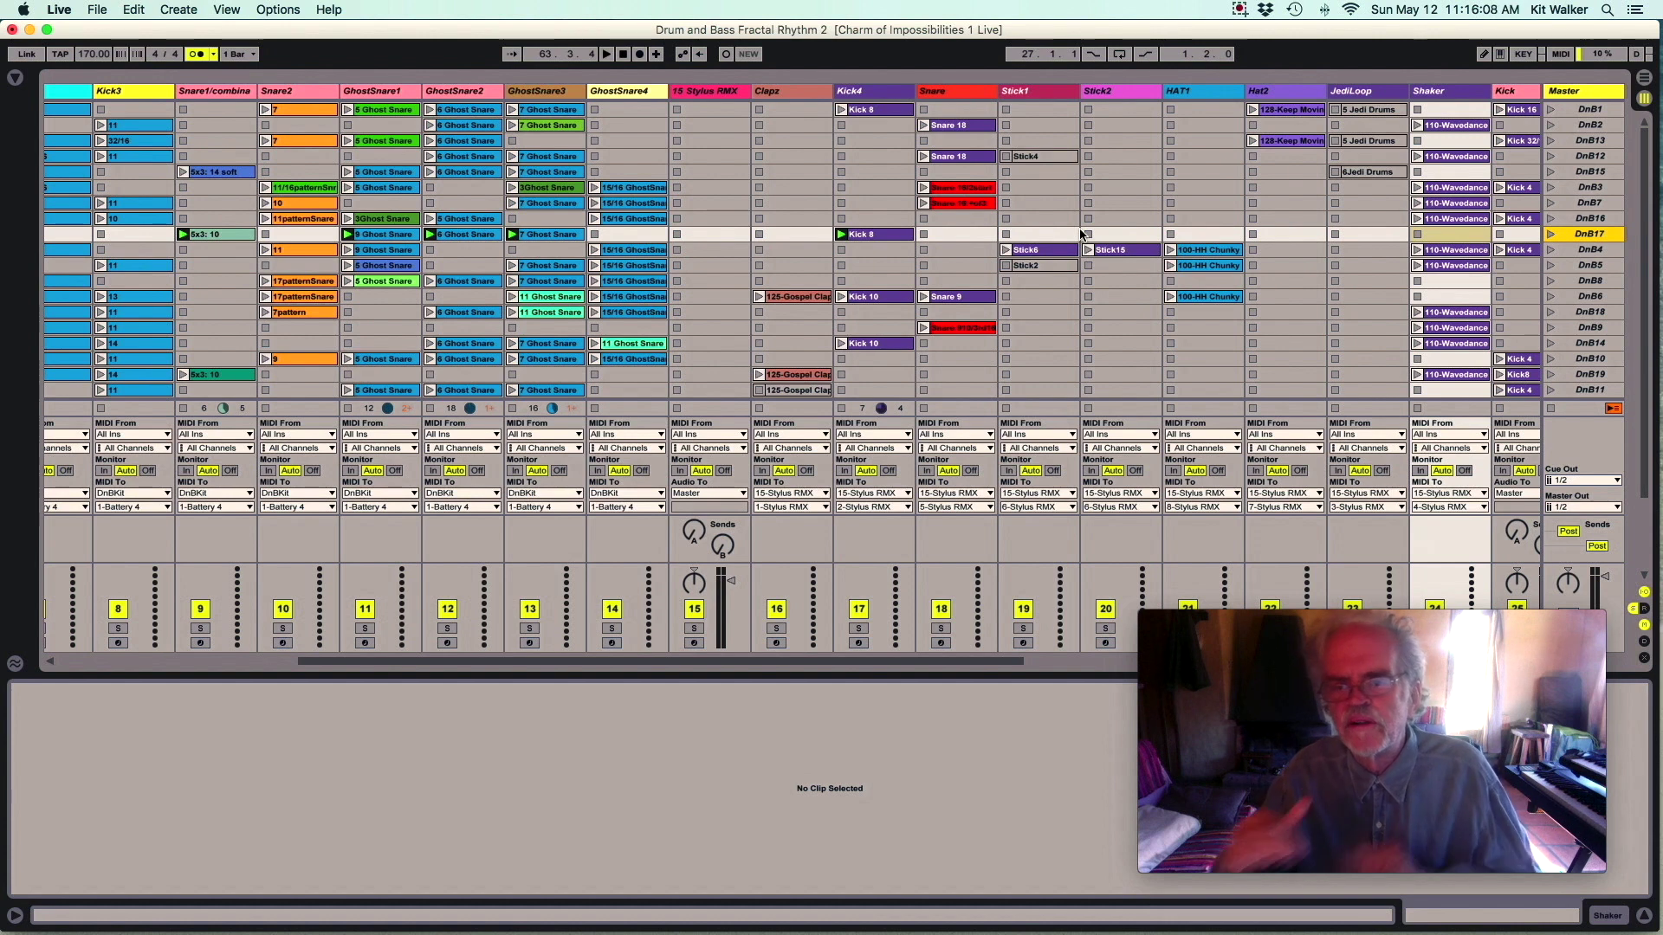
# Play the whole scene DnB4, and play its Stick6 and Stick15 clips on their own against the metronome.
pyautogui.click(1551, 250)
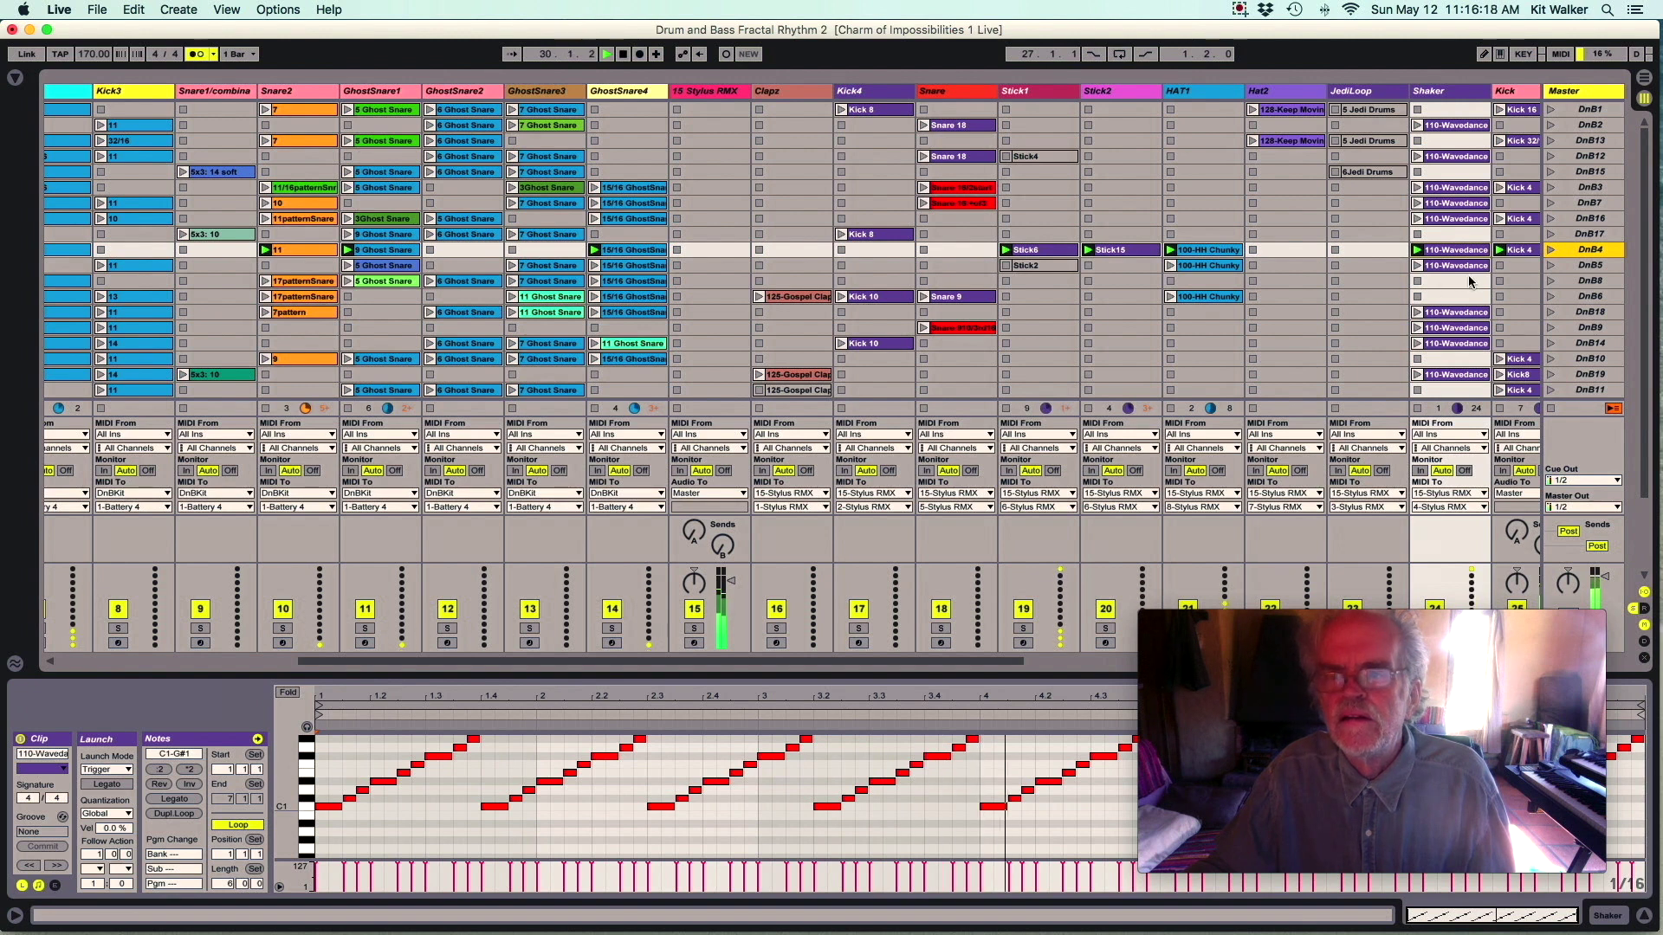
pyautogui.hscroll(2, 1404, 291)
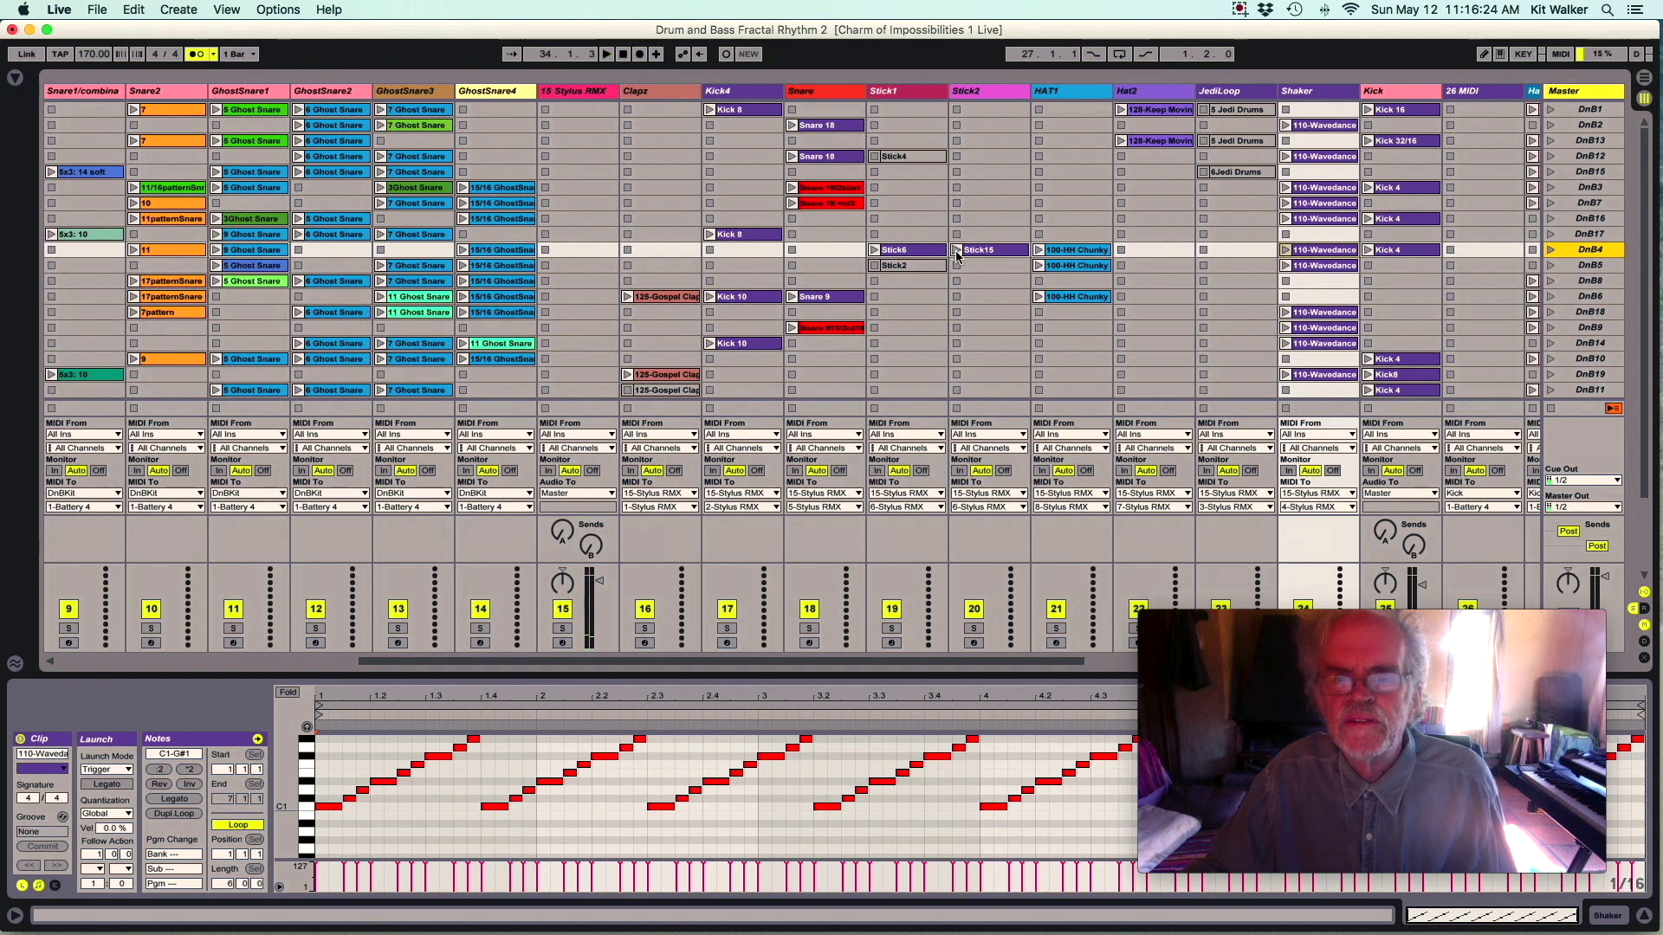
pyautogui.click(875, 250)
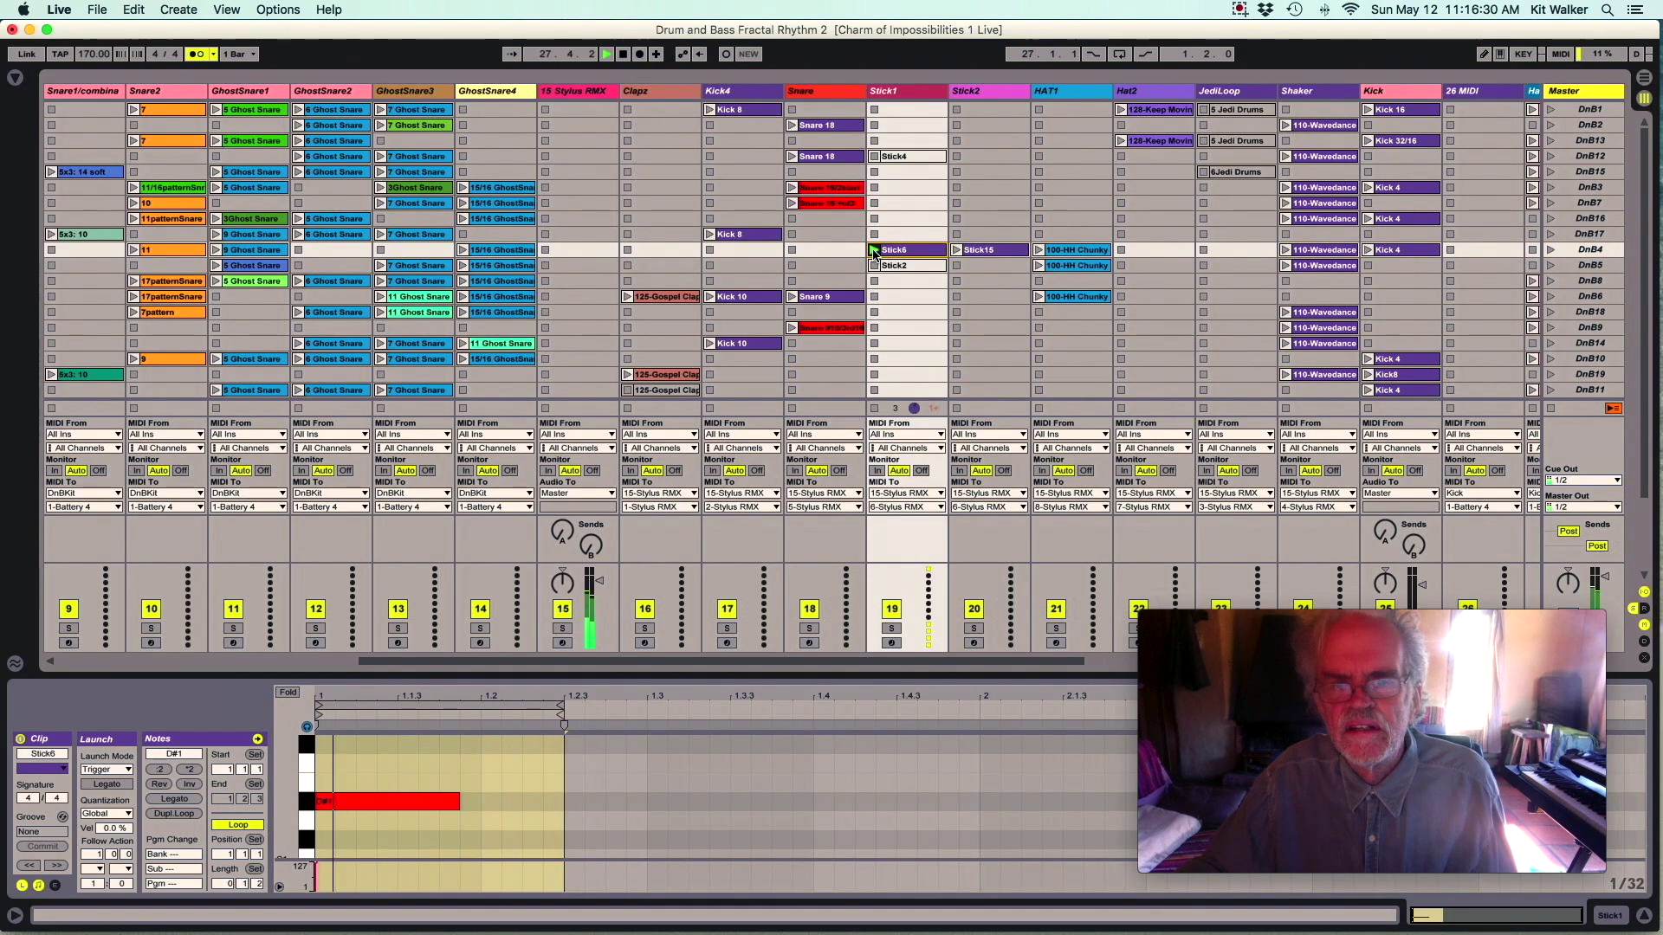
pyautogui.click(960, 253)
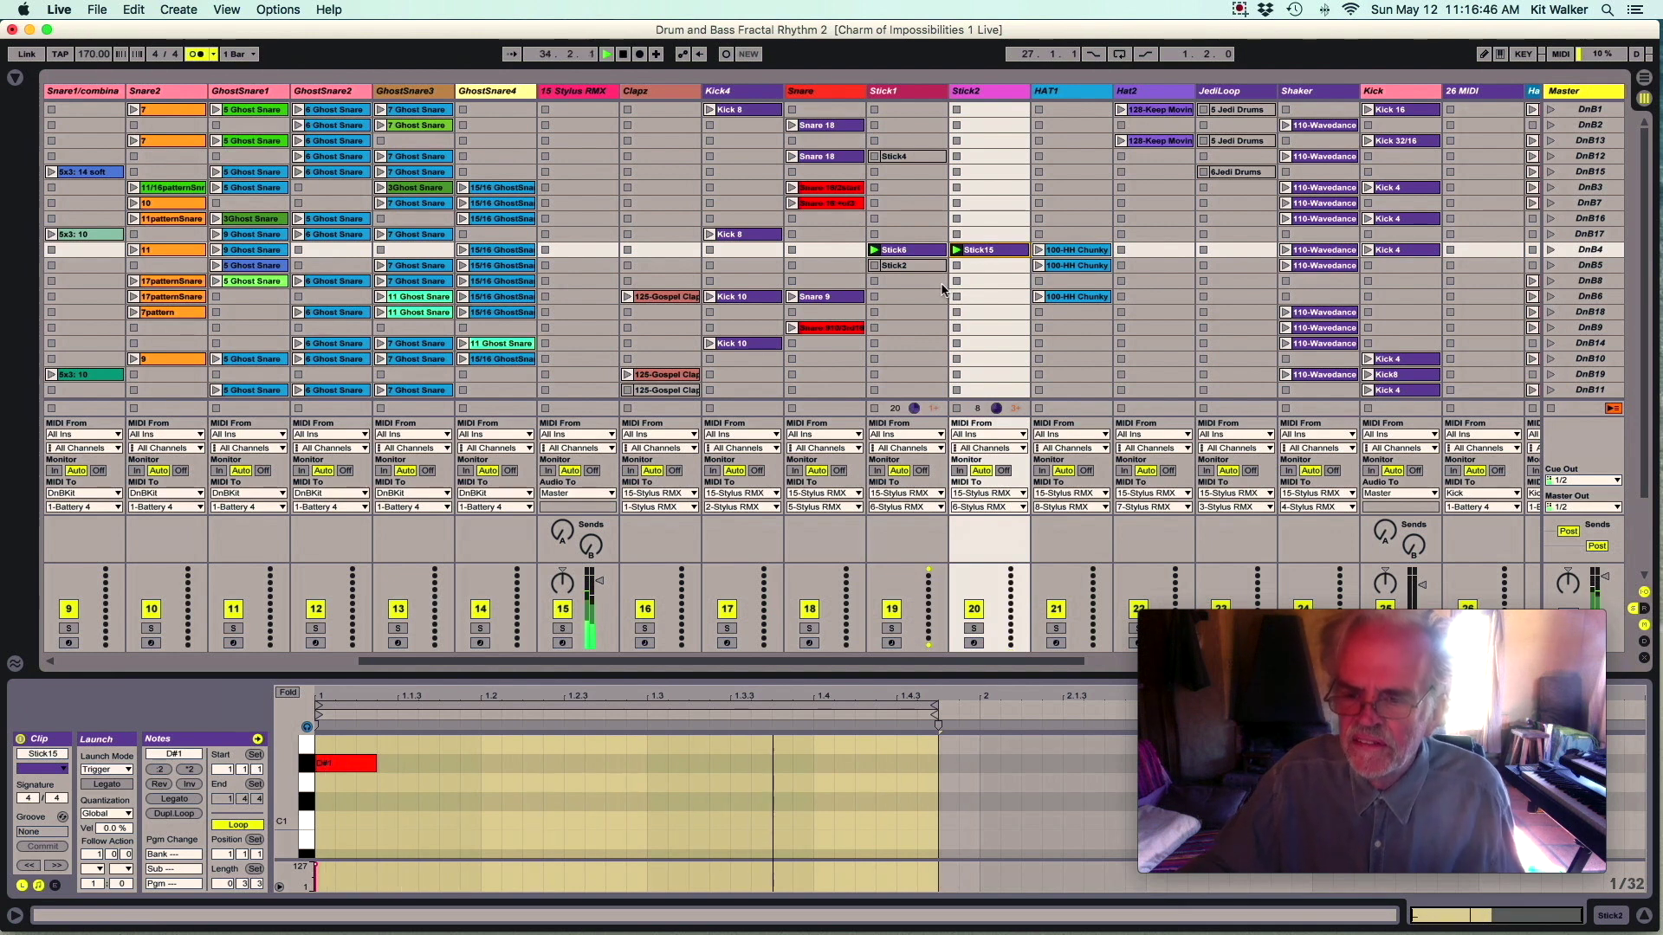
# Play the whole scene DnB4 again with all its clips and look across its kick, snare and stick tracks.
pyautogui.click(1570, 251)
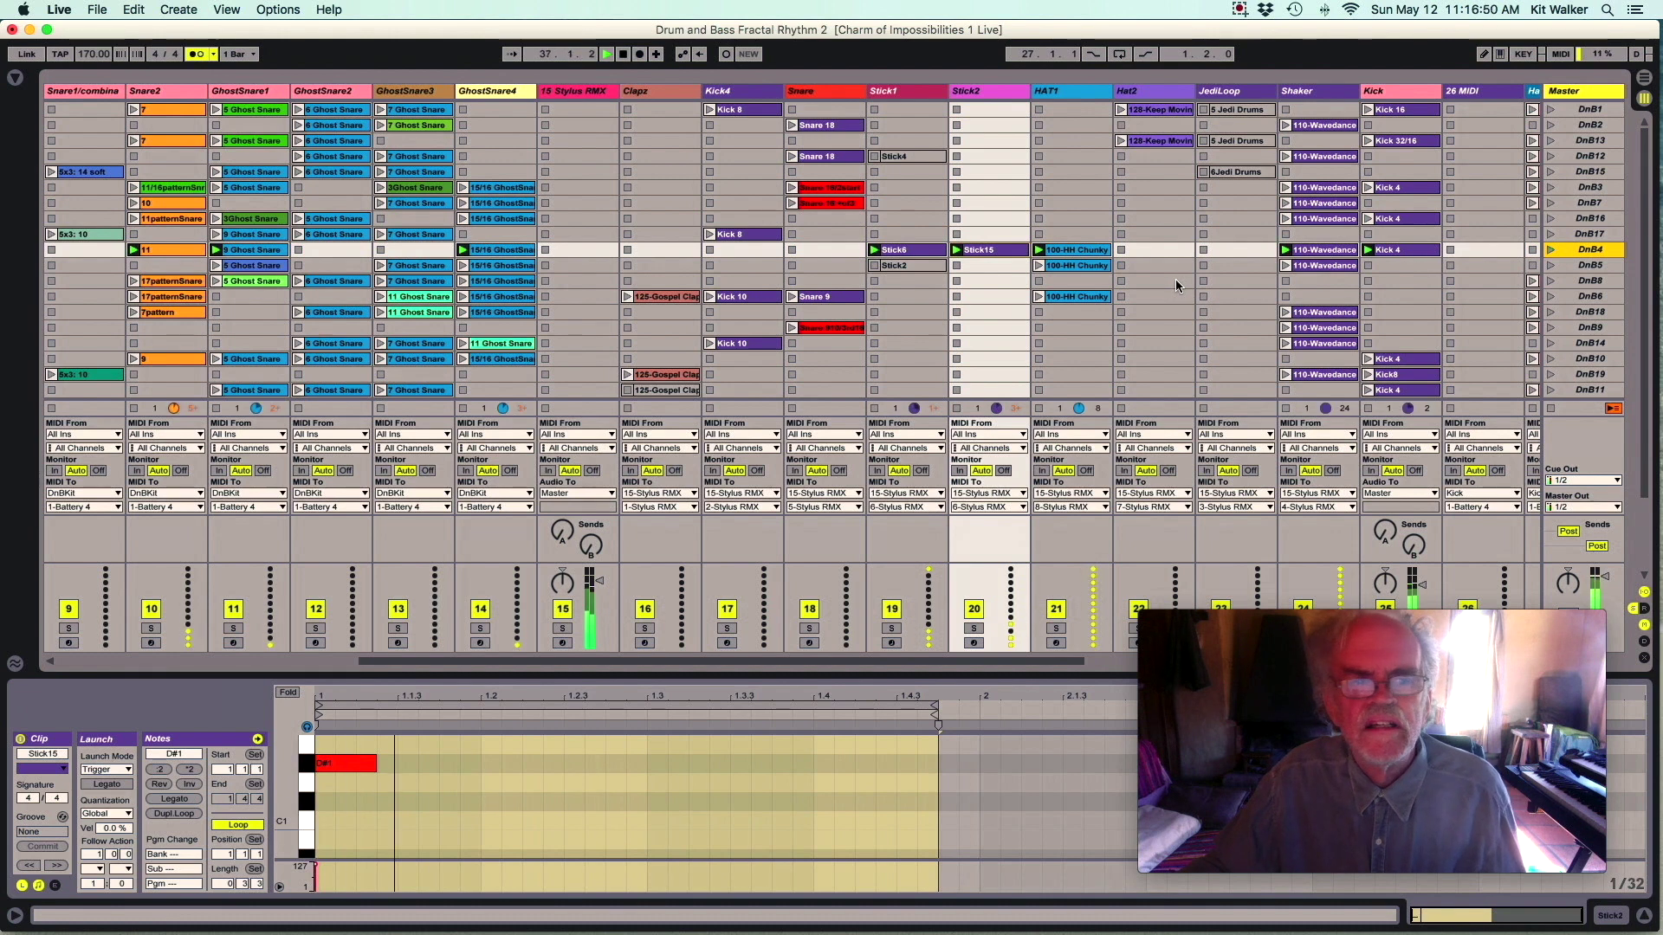
pyautogui.hscroll(-3, 1176, 279)
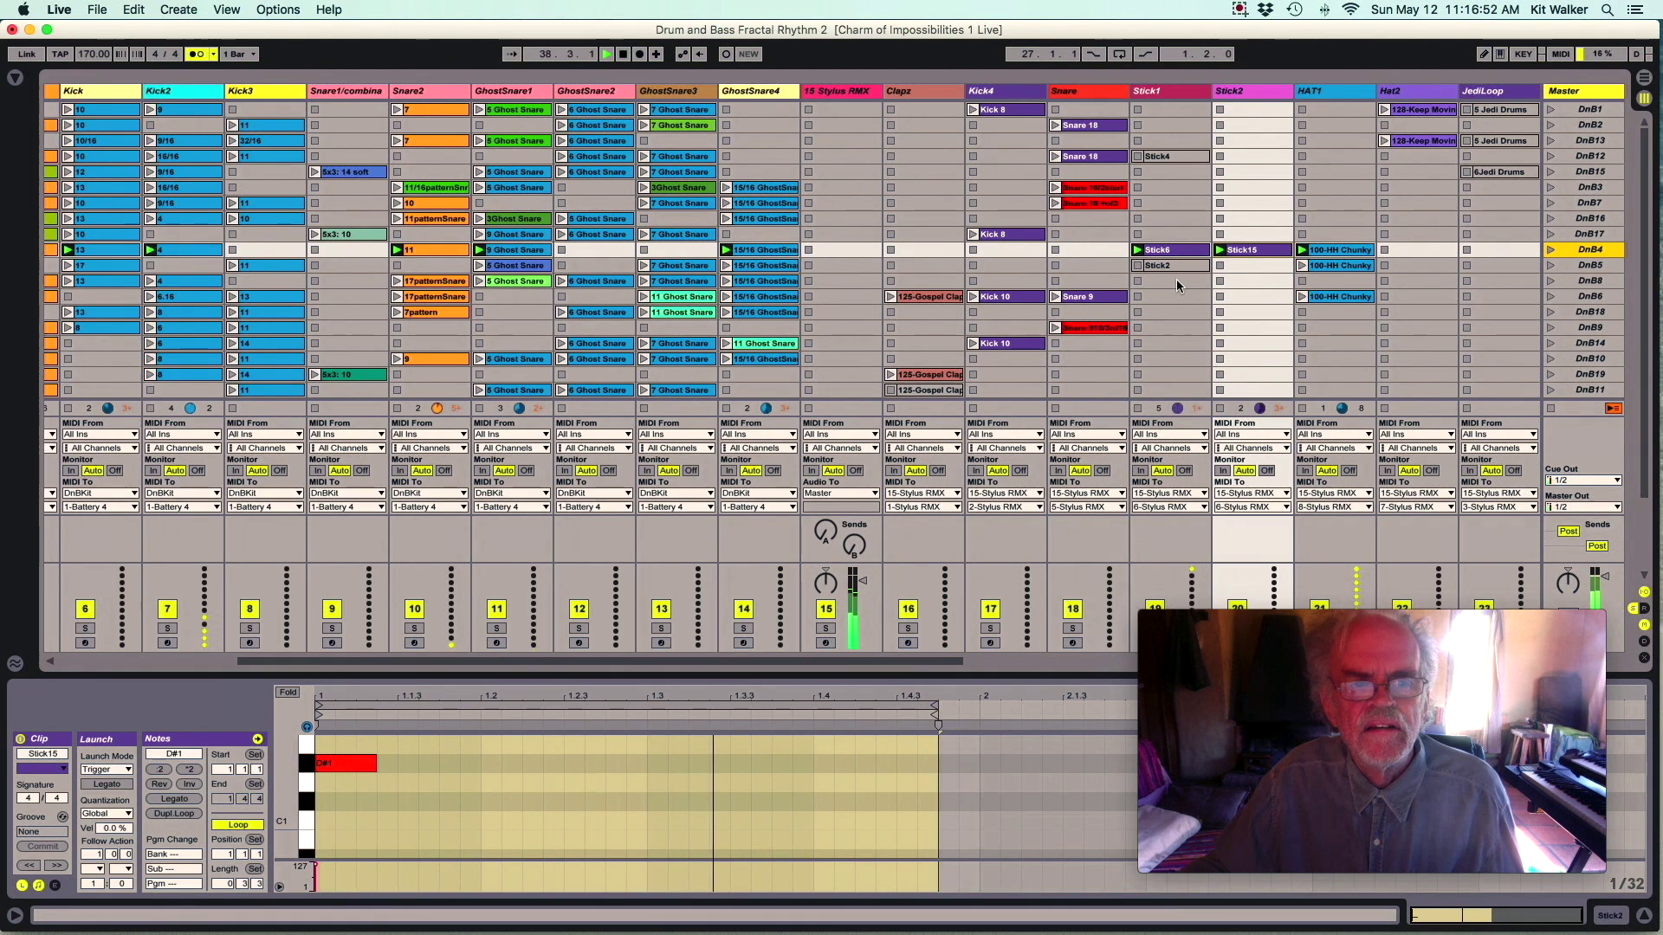
pyautogui.hscroll(-1, 1176, 284)
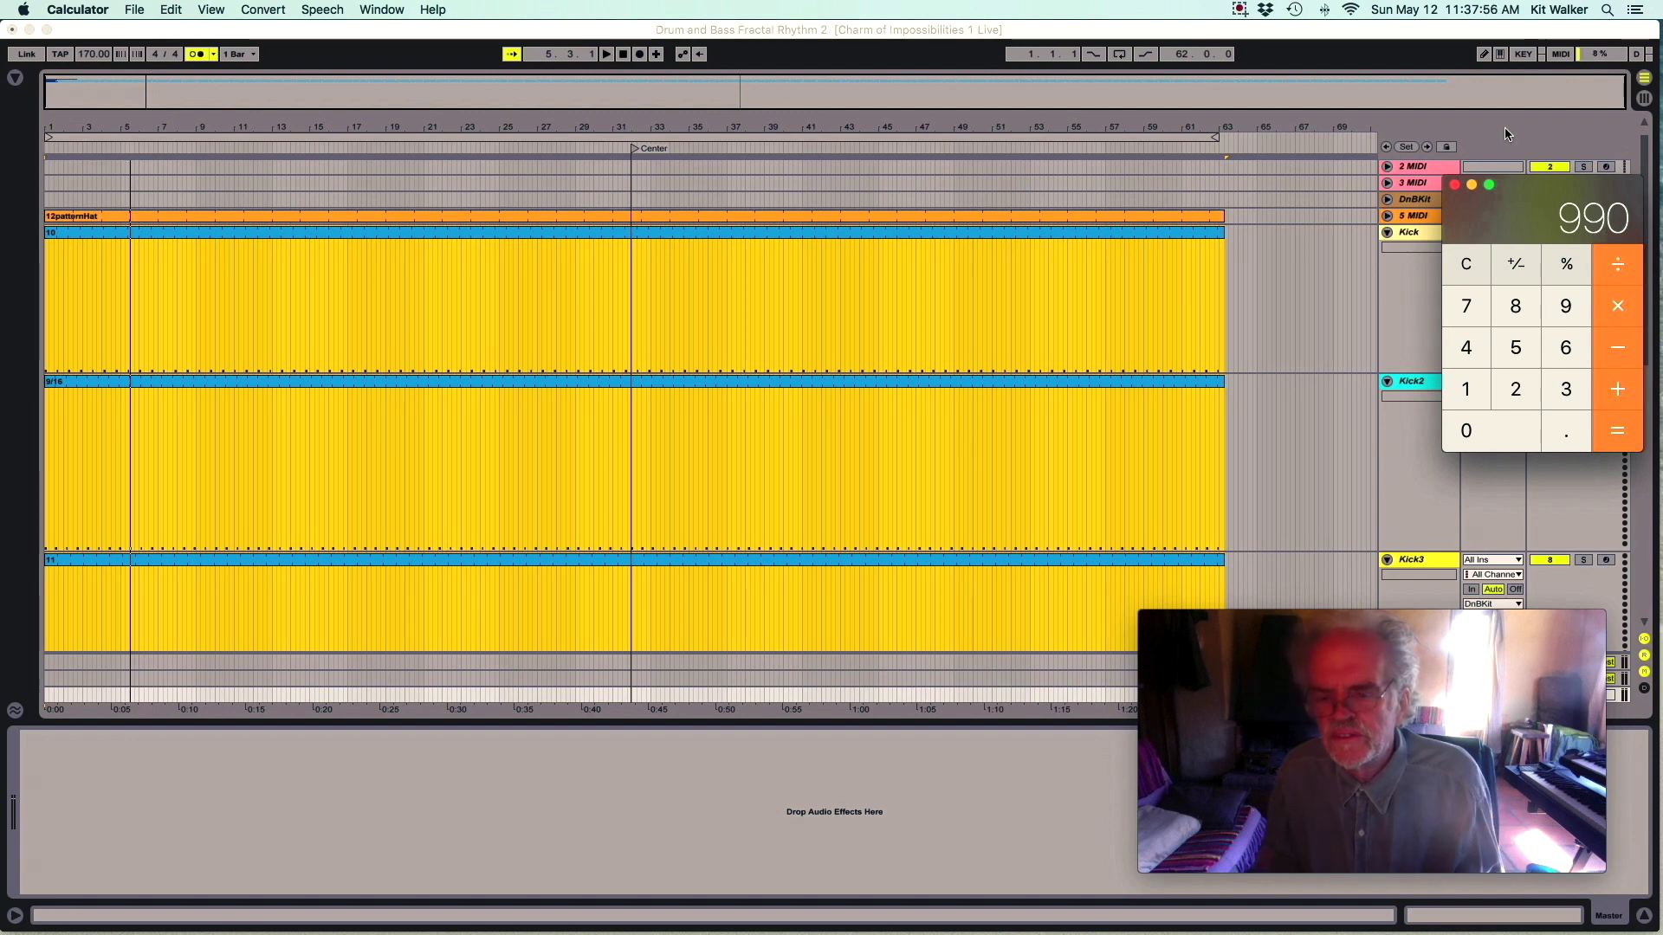
# Divide the 990 shown in the Calculator by 16.
pyautogui.click(1616, 259)
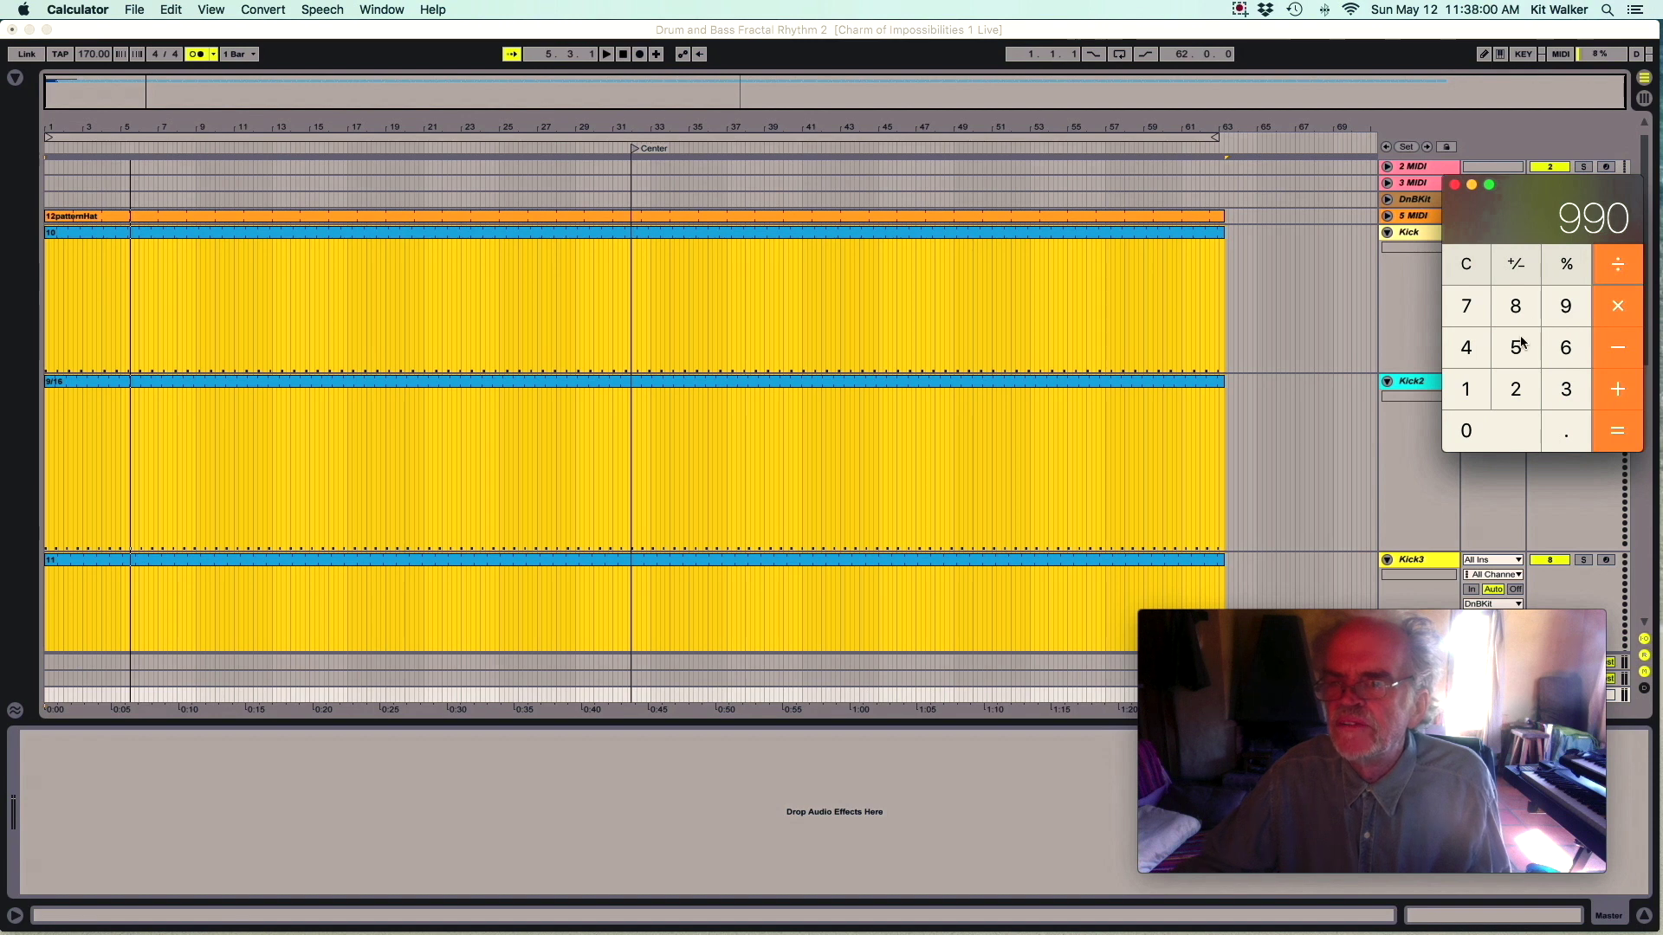
pyautogui.click(1466, 389)
pyautogui.click(1566, 348)
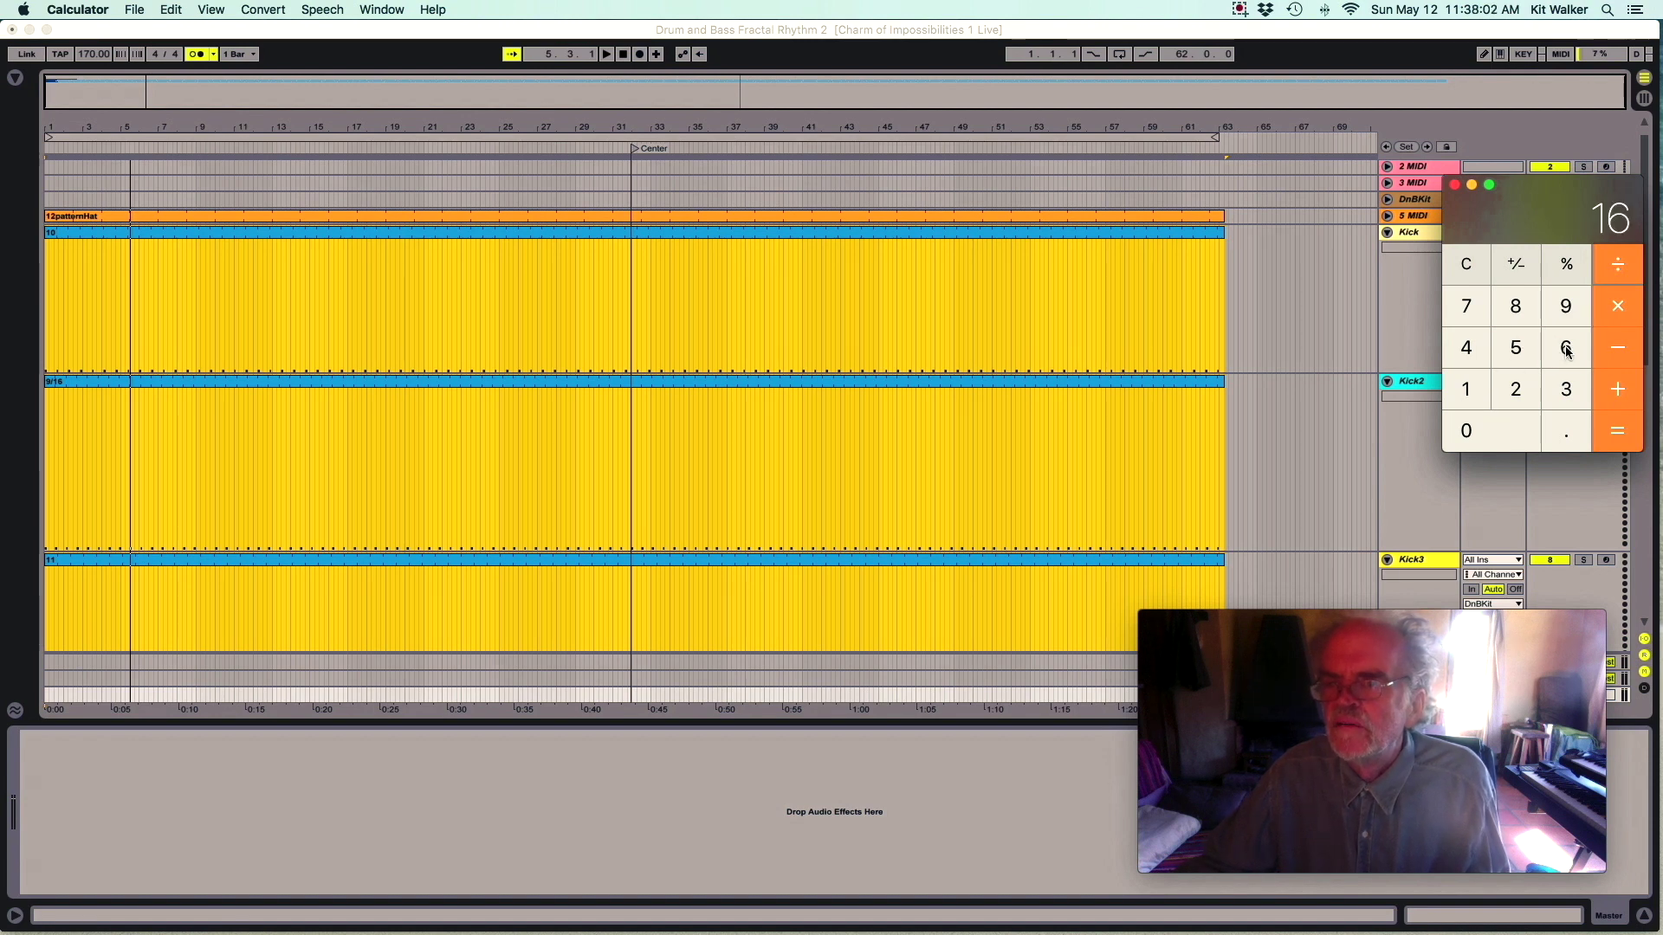
pyautogui.click(1618, 431)
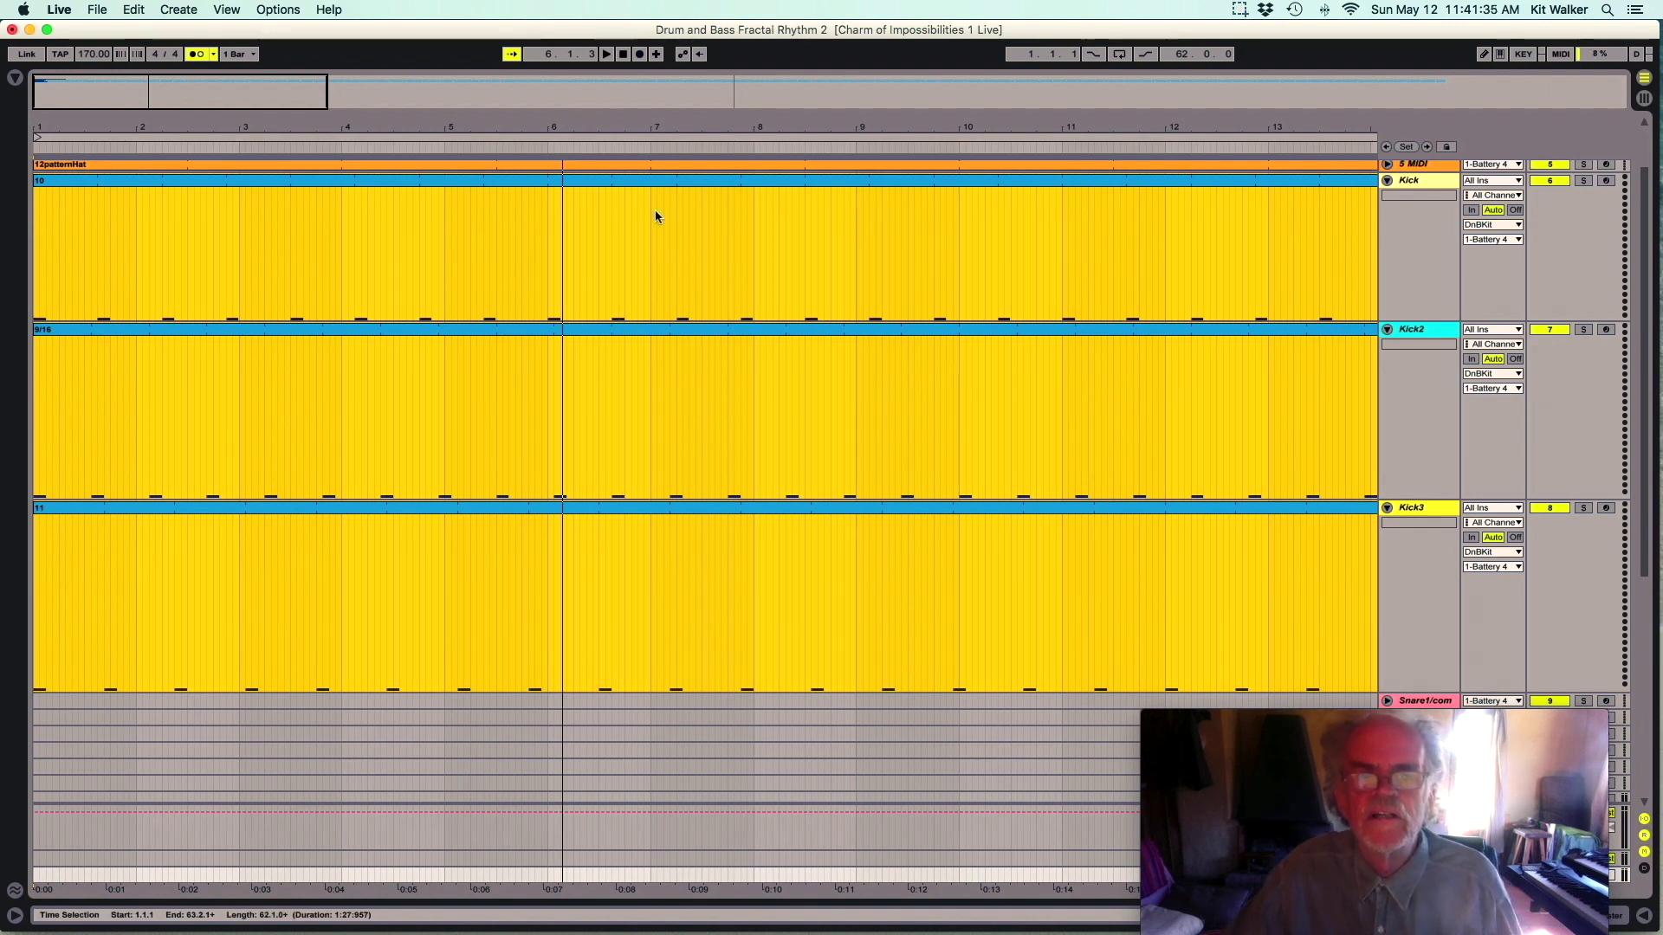
# Examine the Kick, Kick2 and Kick3 notes across the whole arrangement and up close in its opening bars.
pyautogui.moveTo(564, 119); pyautogui.dragTo(565, 43)
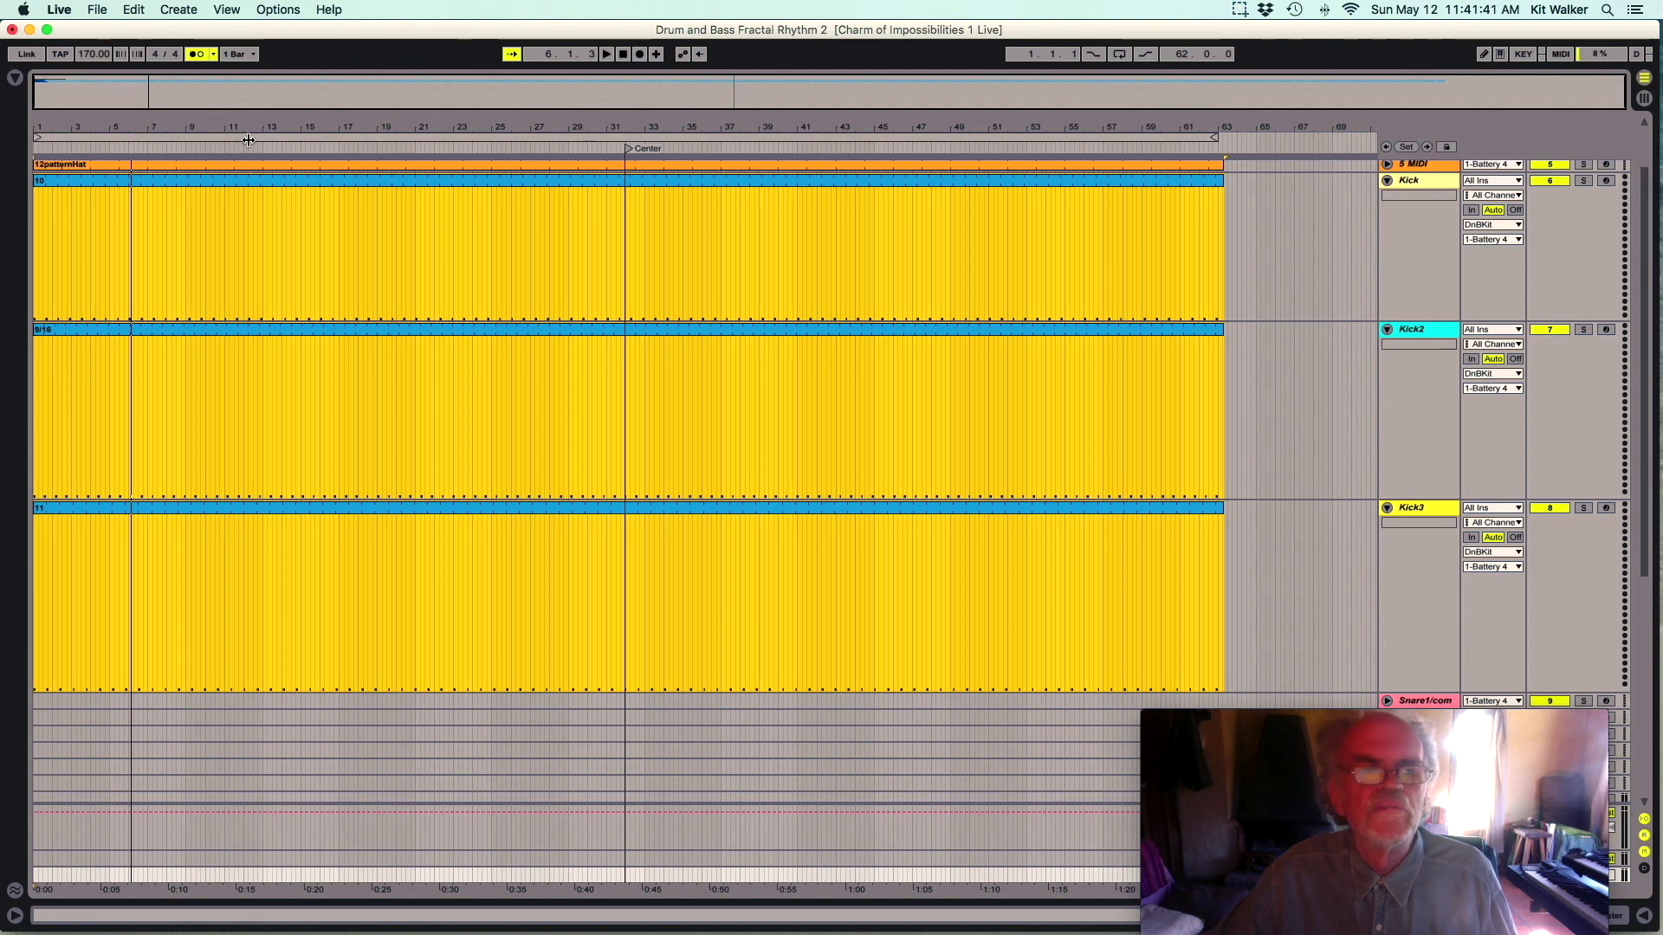
pyautogui.moveTo(268, 125); pyautogui.dragTo(268, 165)
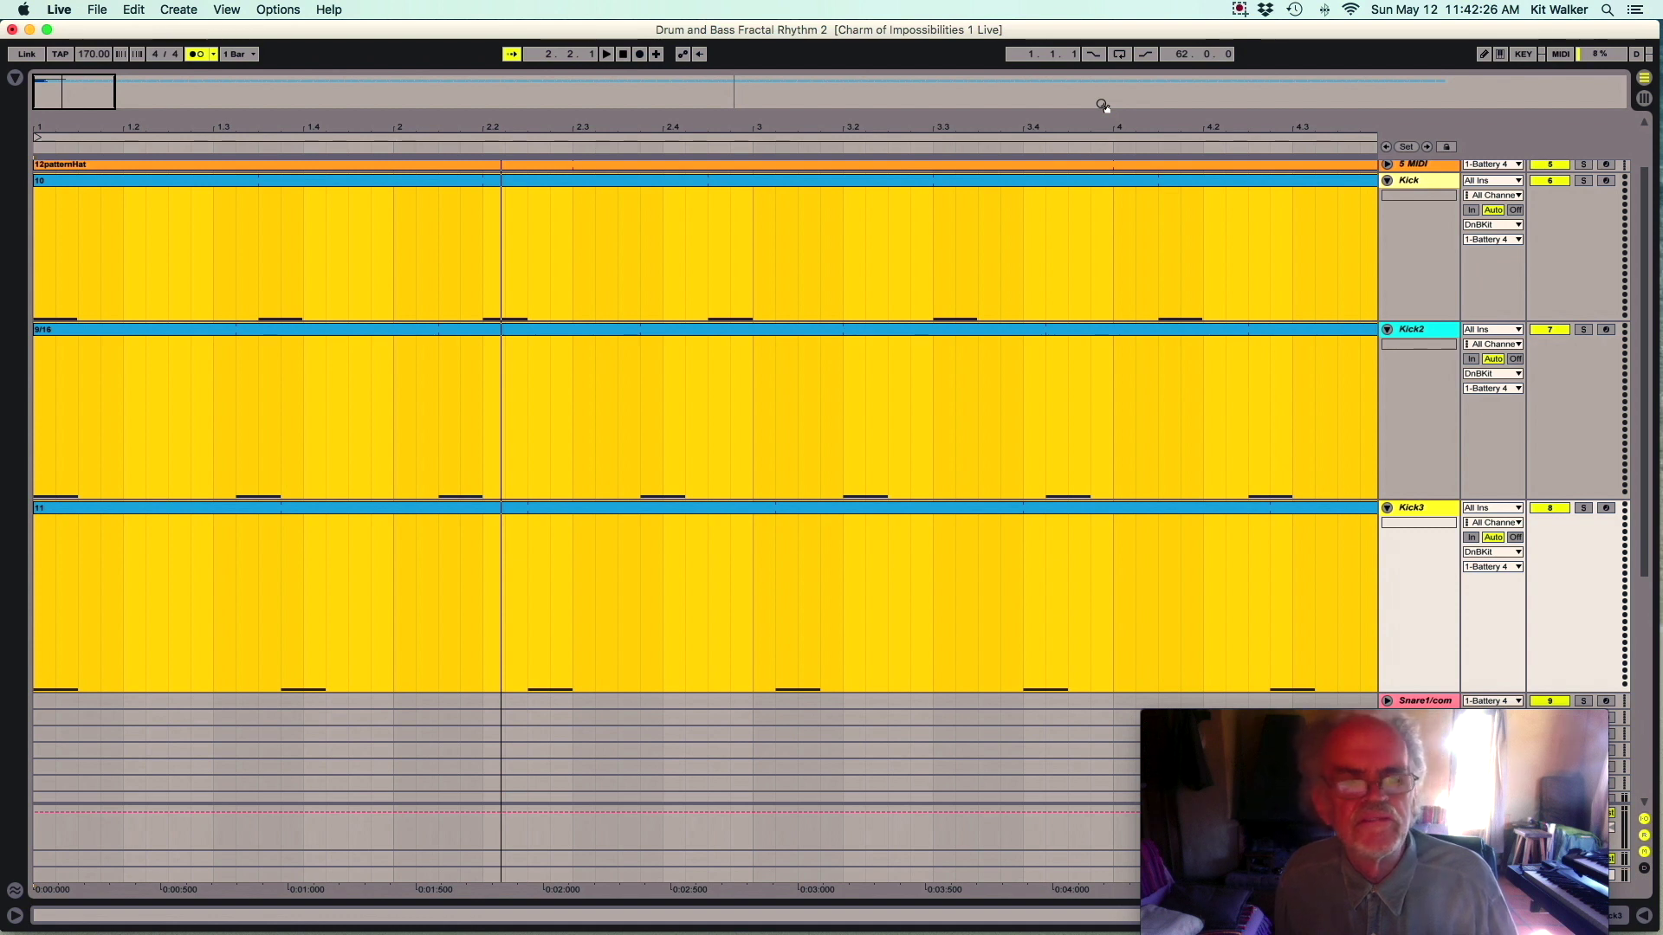
# Play the one-bar loop at bar 21 of the three kick tracks, and move the loop to bar 23 and play it.
pyautogui.press('space')
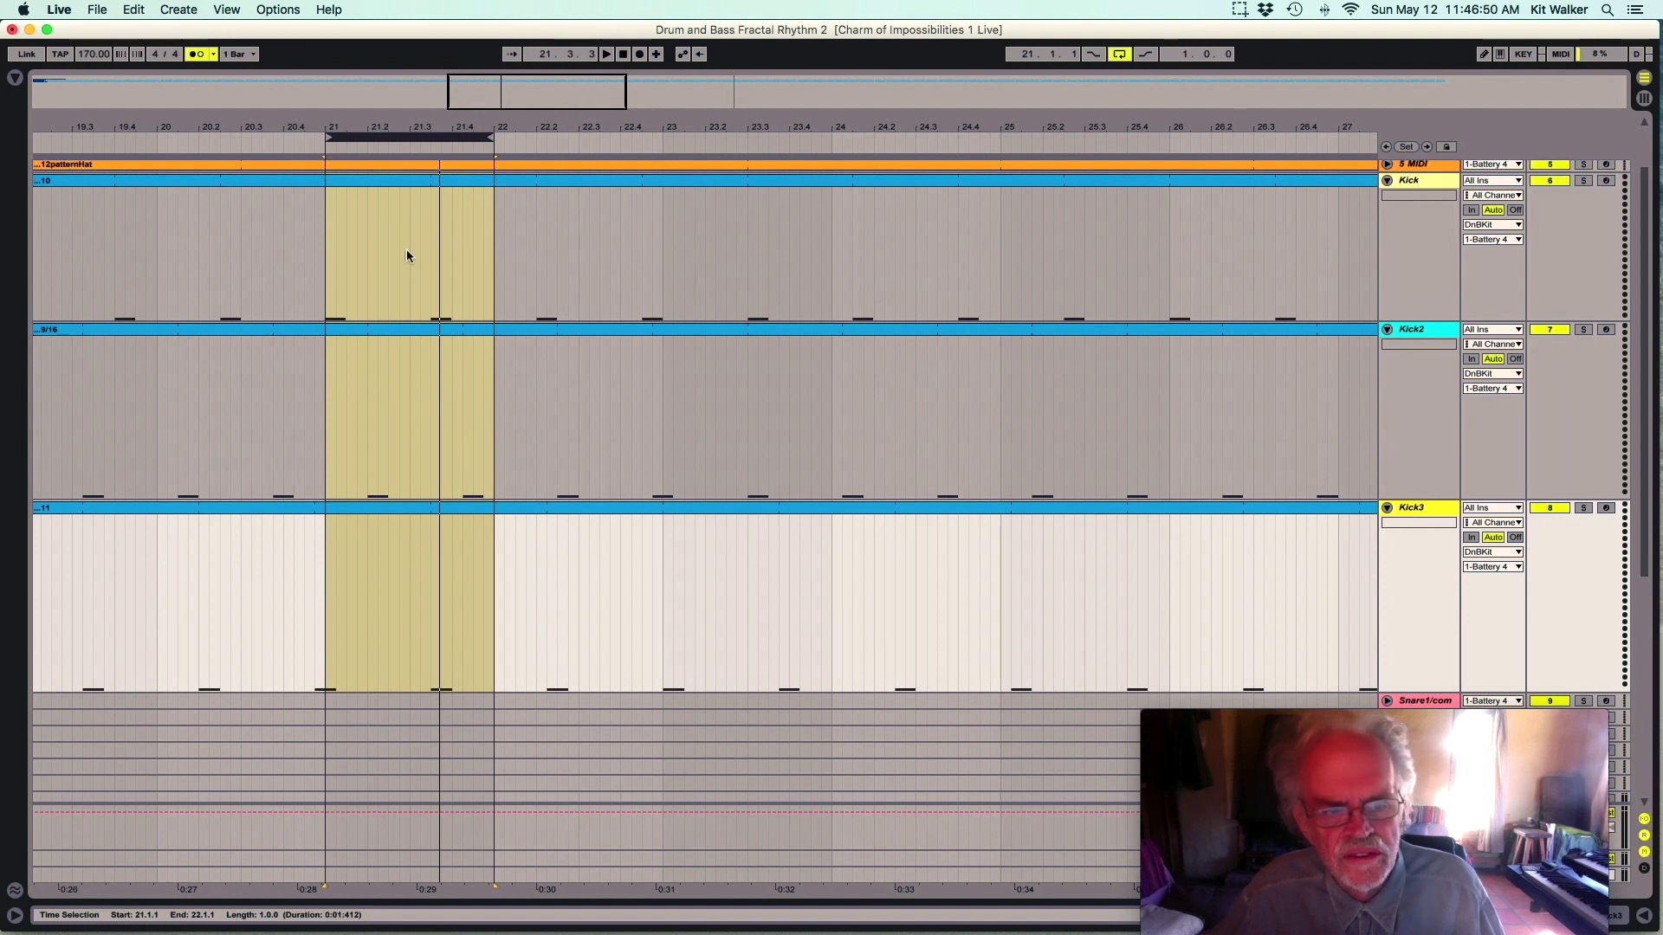
pyautogui.press('space')
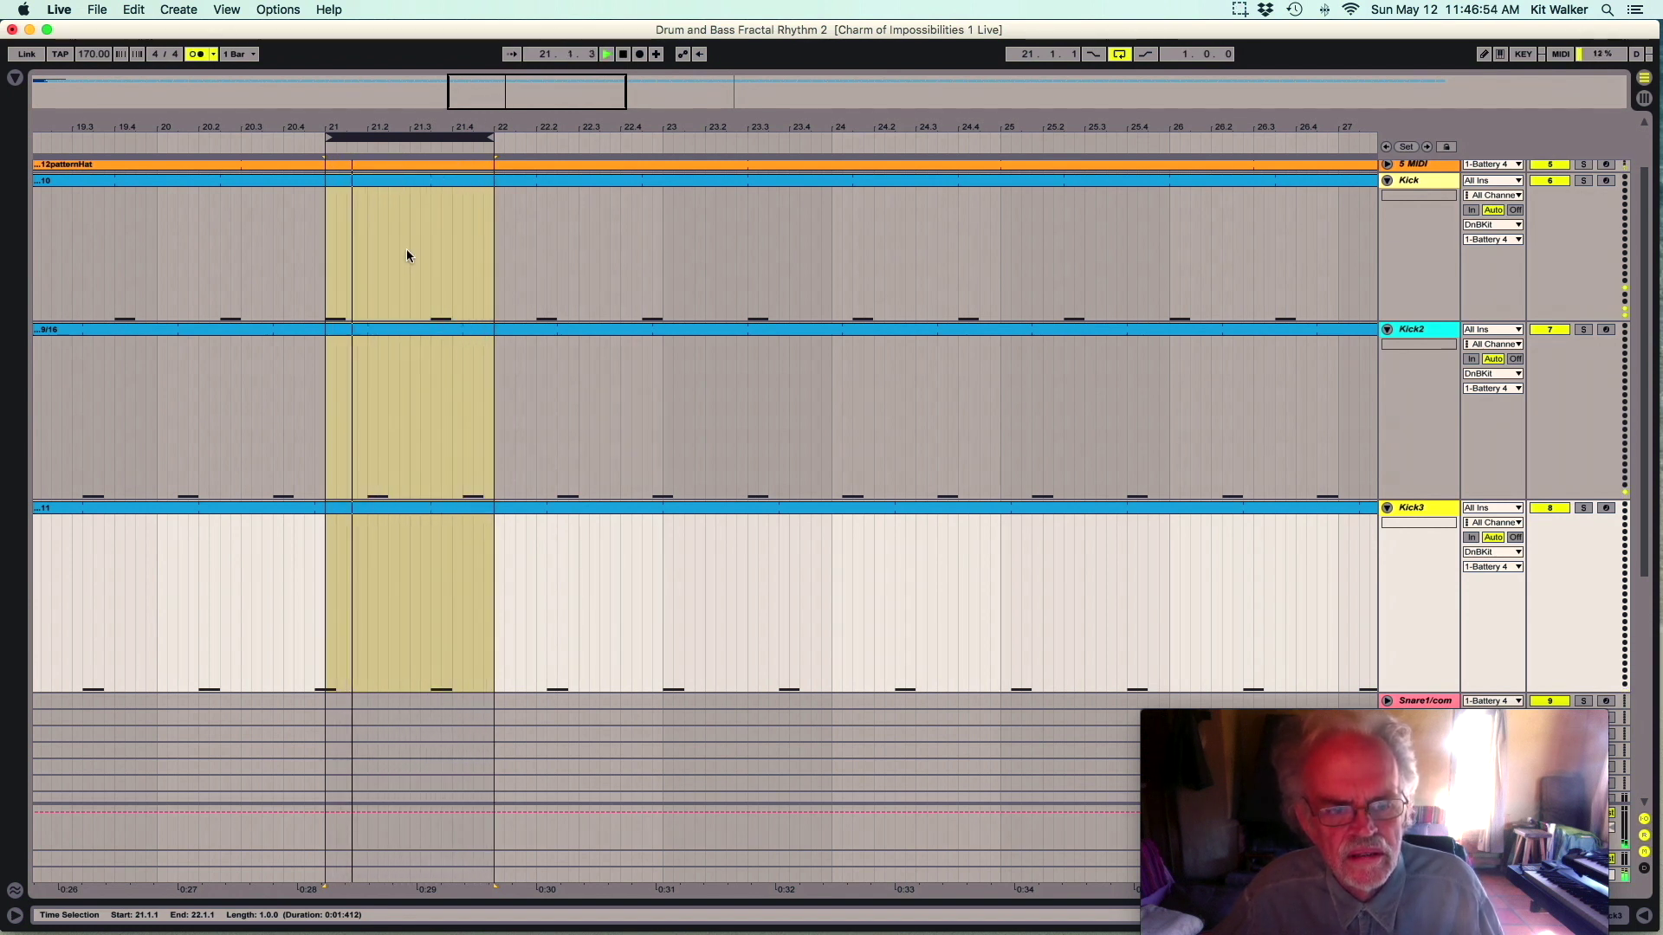
pyautogui.press('space')
pyautogui.moveTo(412, 137); pyautogui.dragTo(750, 164)
pyautogui.press('space')
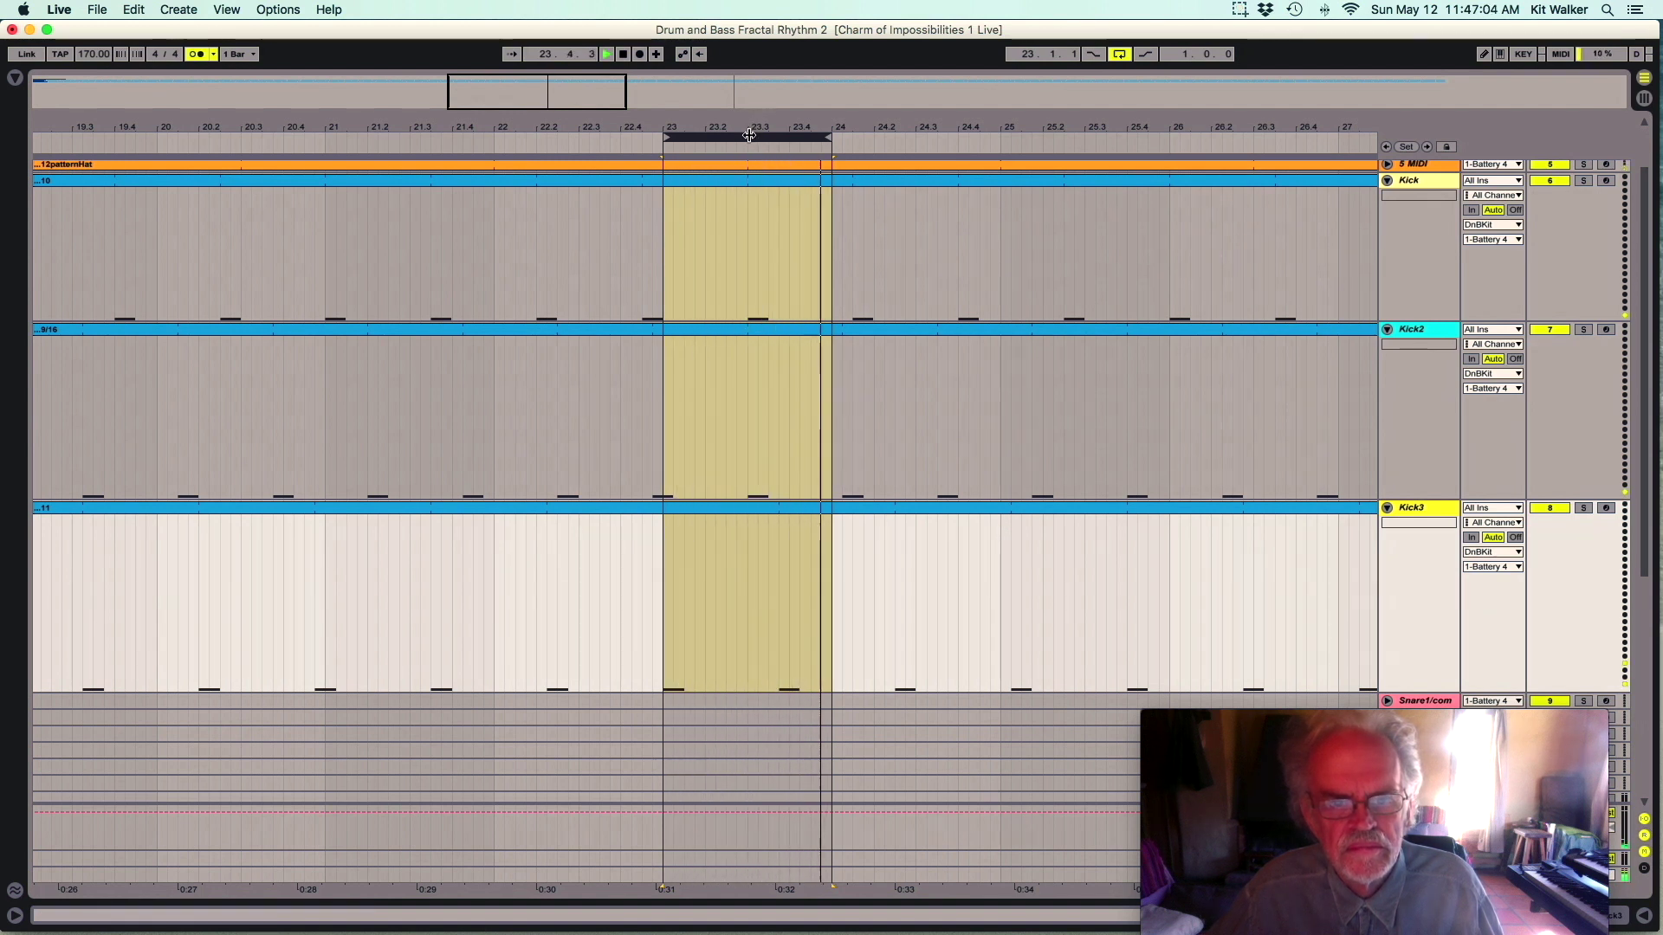
# Move the playing one-bar loop to bar 24 and to bar 25, stop playback, and move the loop to bar 20.
pyautogui.moveTo(759, 136); pyautogui.dragTo(920, 152)
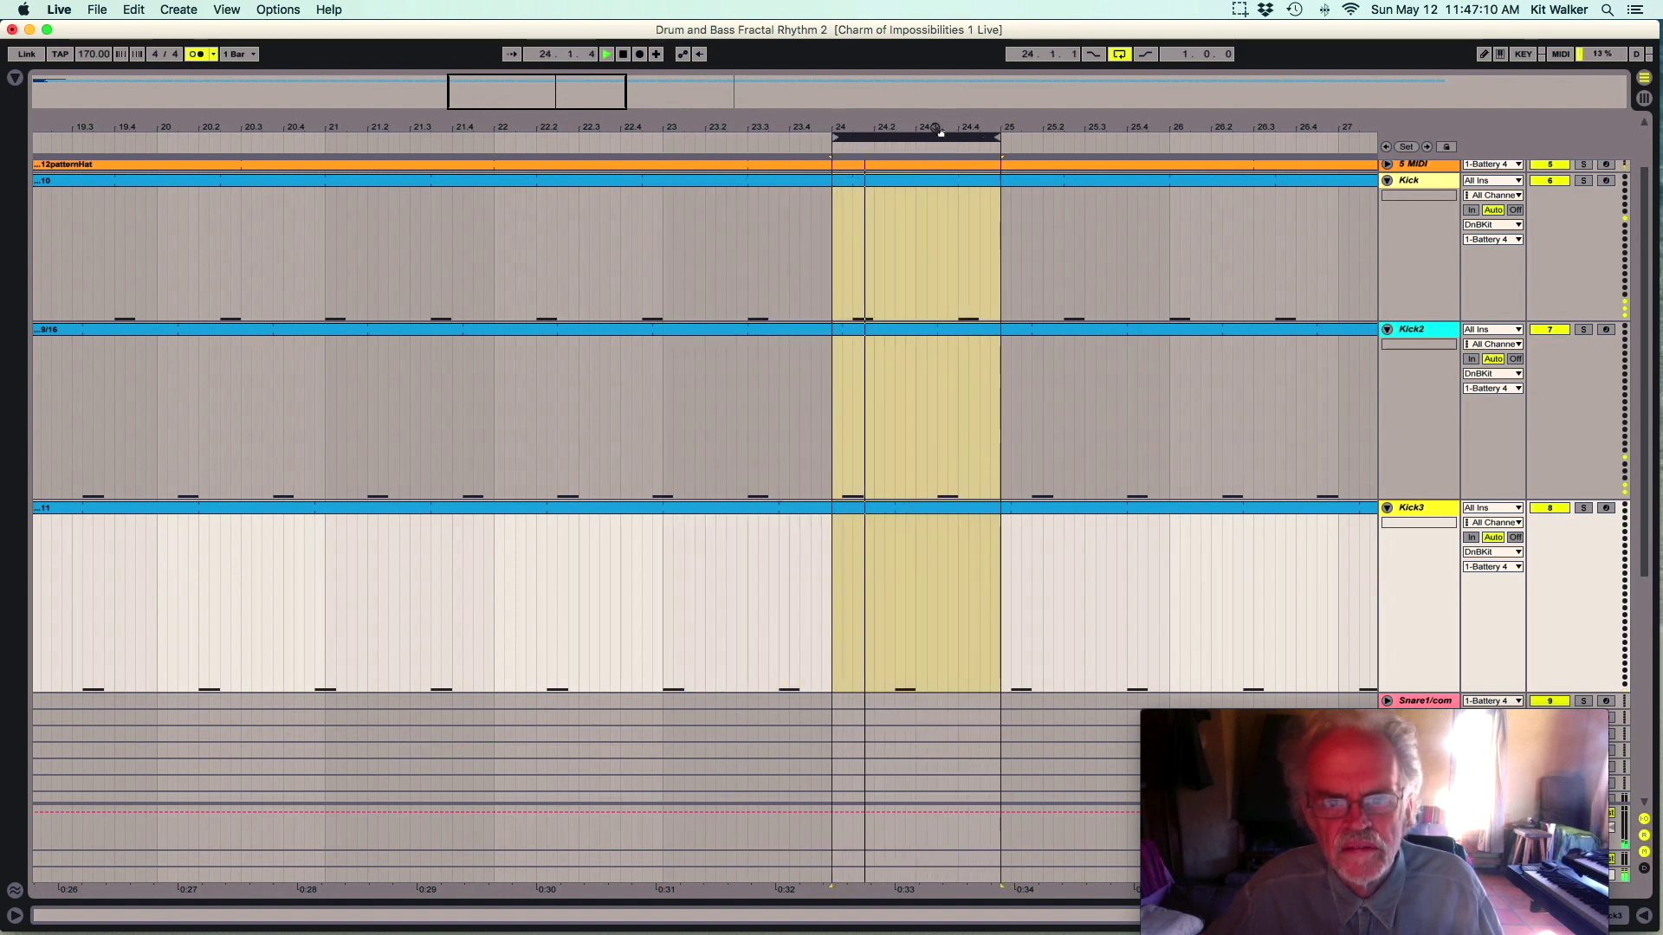
pyautogui.moveTo(914, 136); pyautogui.dragTo(1088, 136)
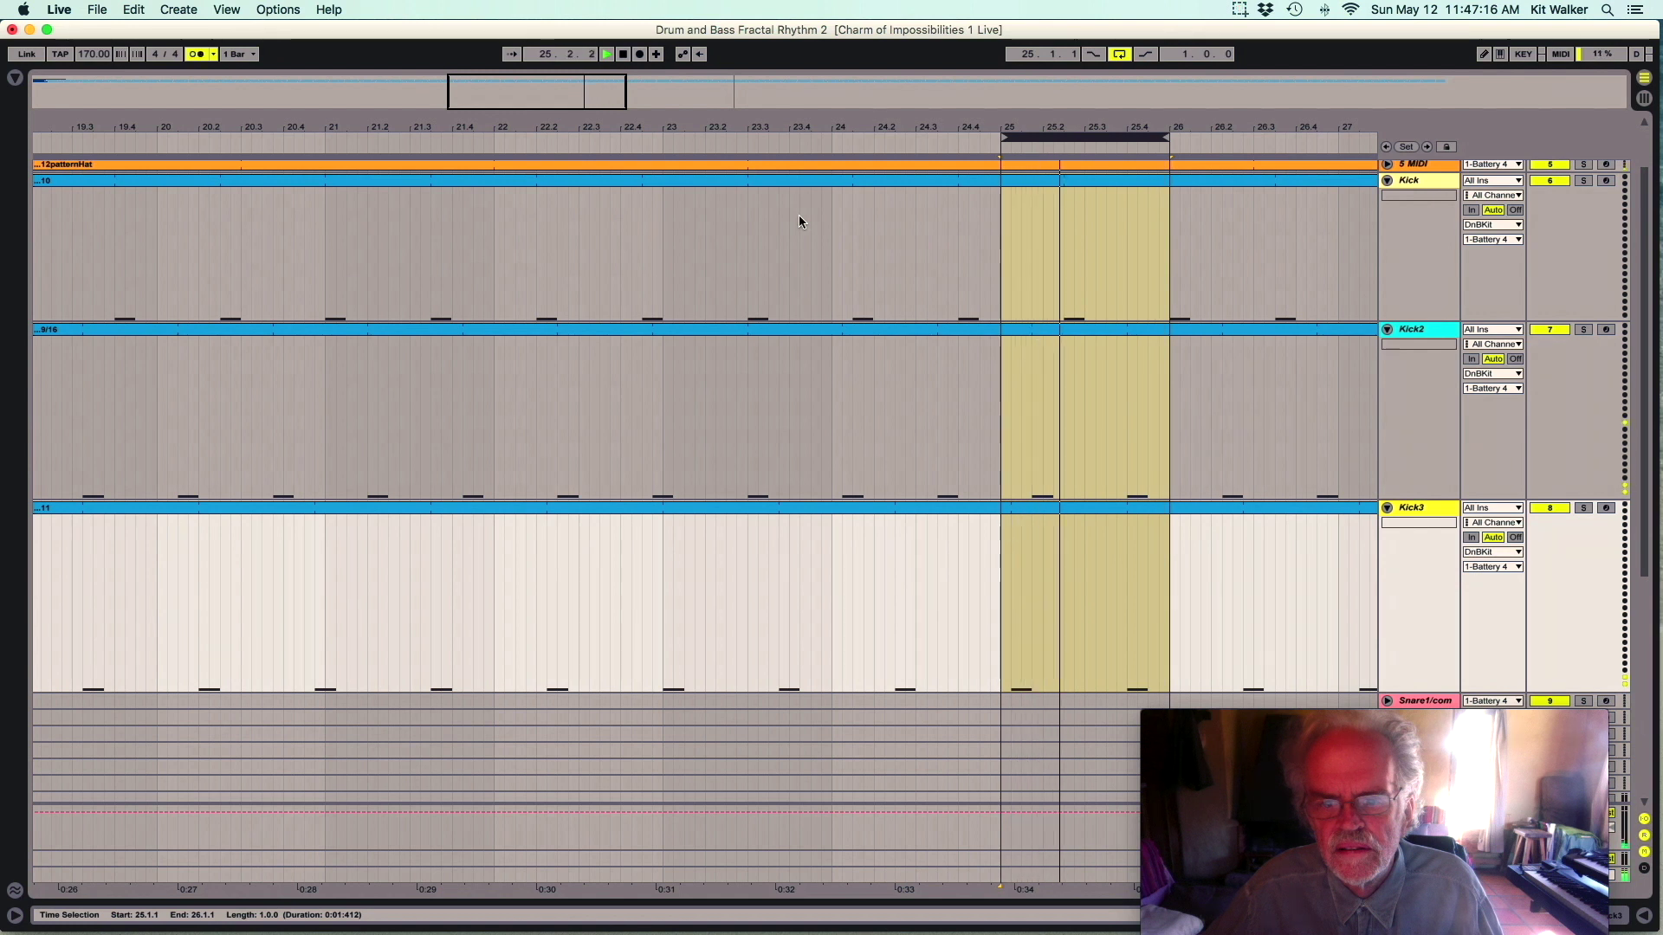
pyautogui.press('space')
pyautogui.moveTo(1067, 139); pyautogui.dragTo(263, 254)
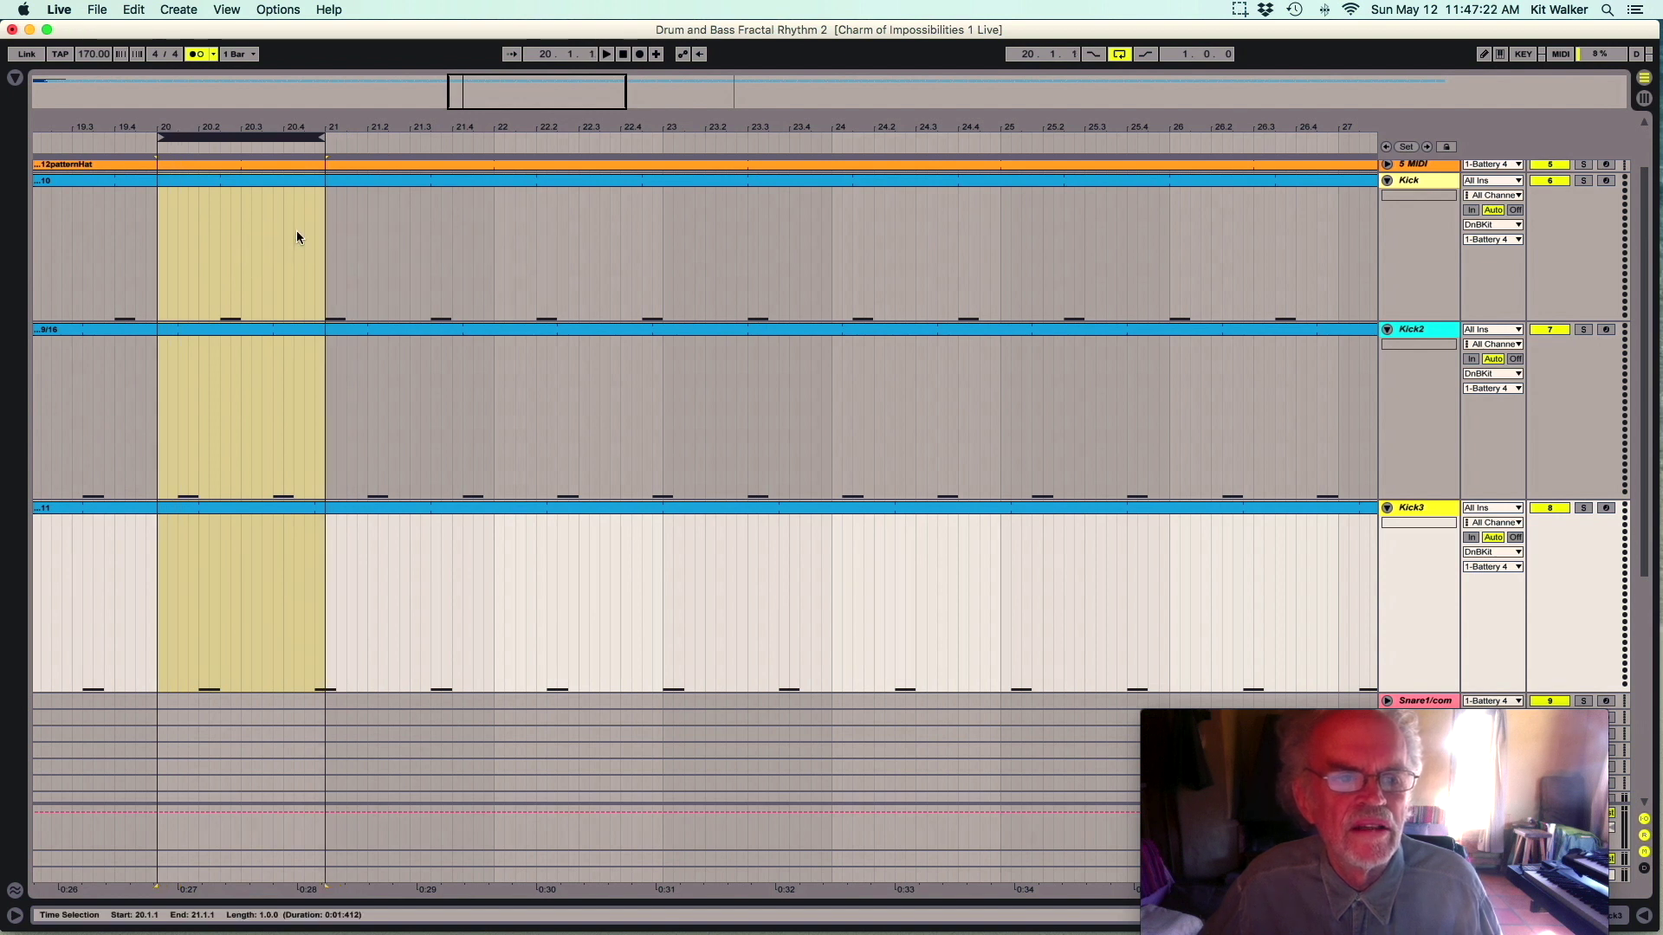
# Extend the loop that starts at bar 20 to two bars and play it.
pyautogui.moveTo(323, 138); pyautogui.dragTo(494, 139)
pyautogui.press('space')
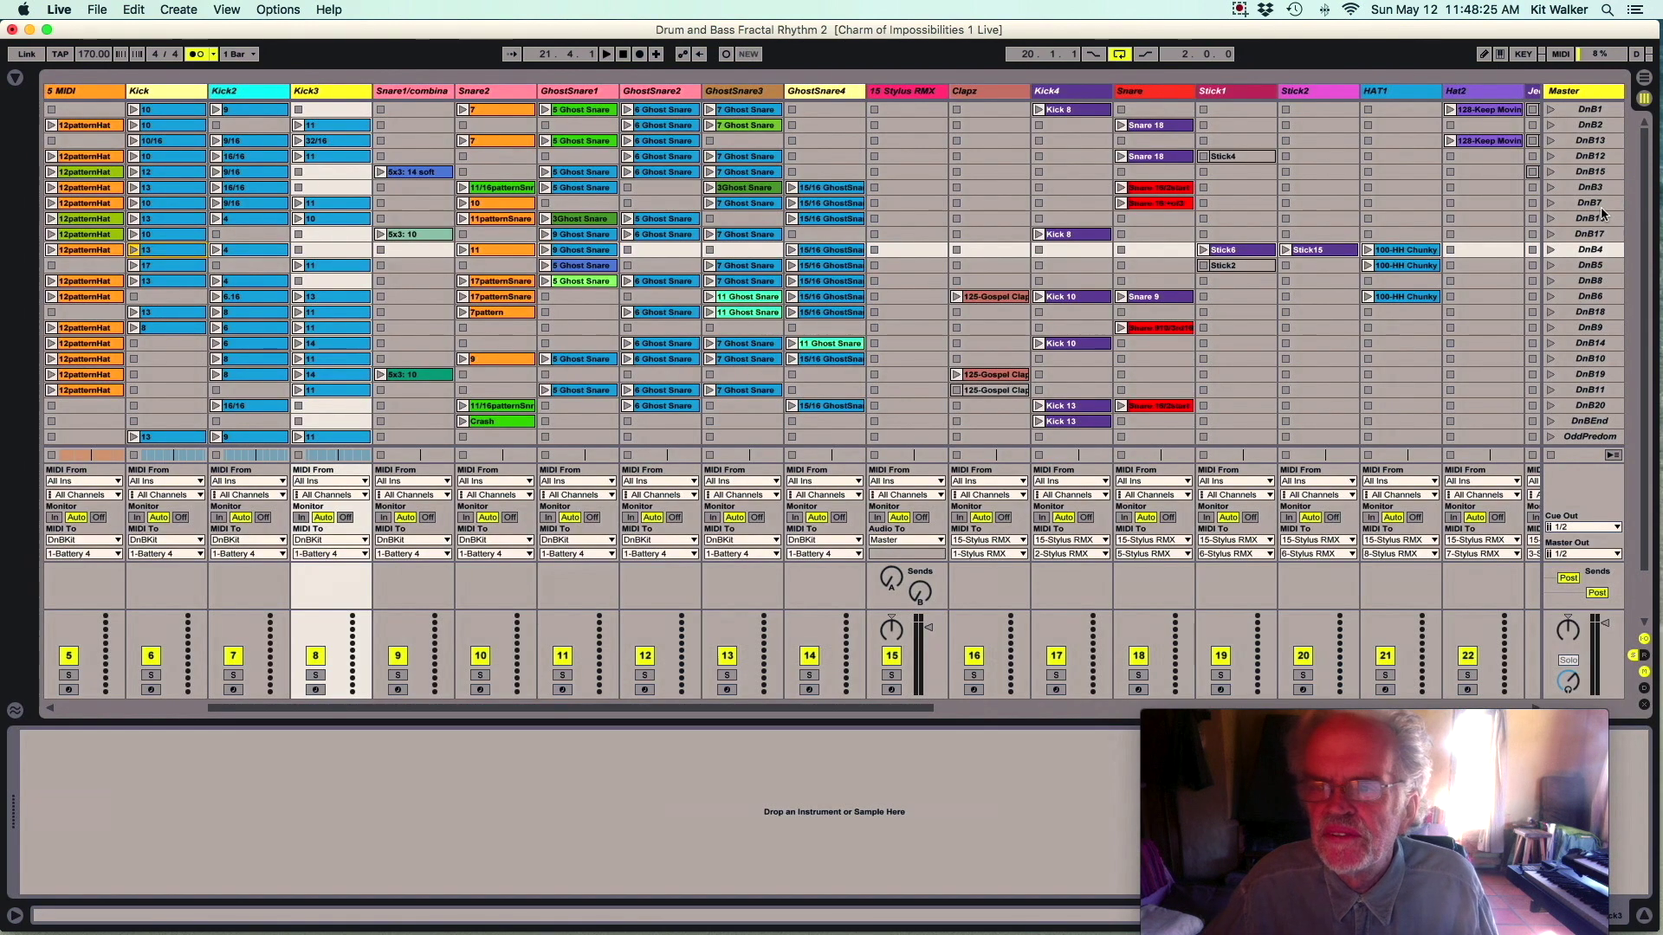
# Launch the DnB13 scene and turn off the metronome.
pyautogui.hscroll(5, 1501, 223)
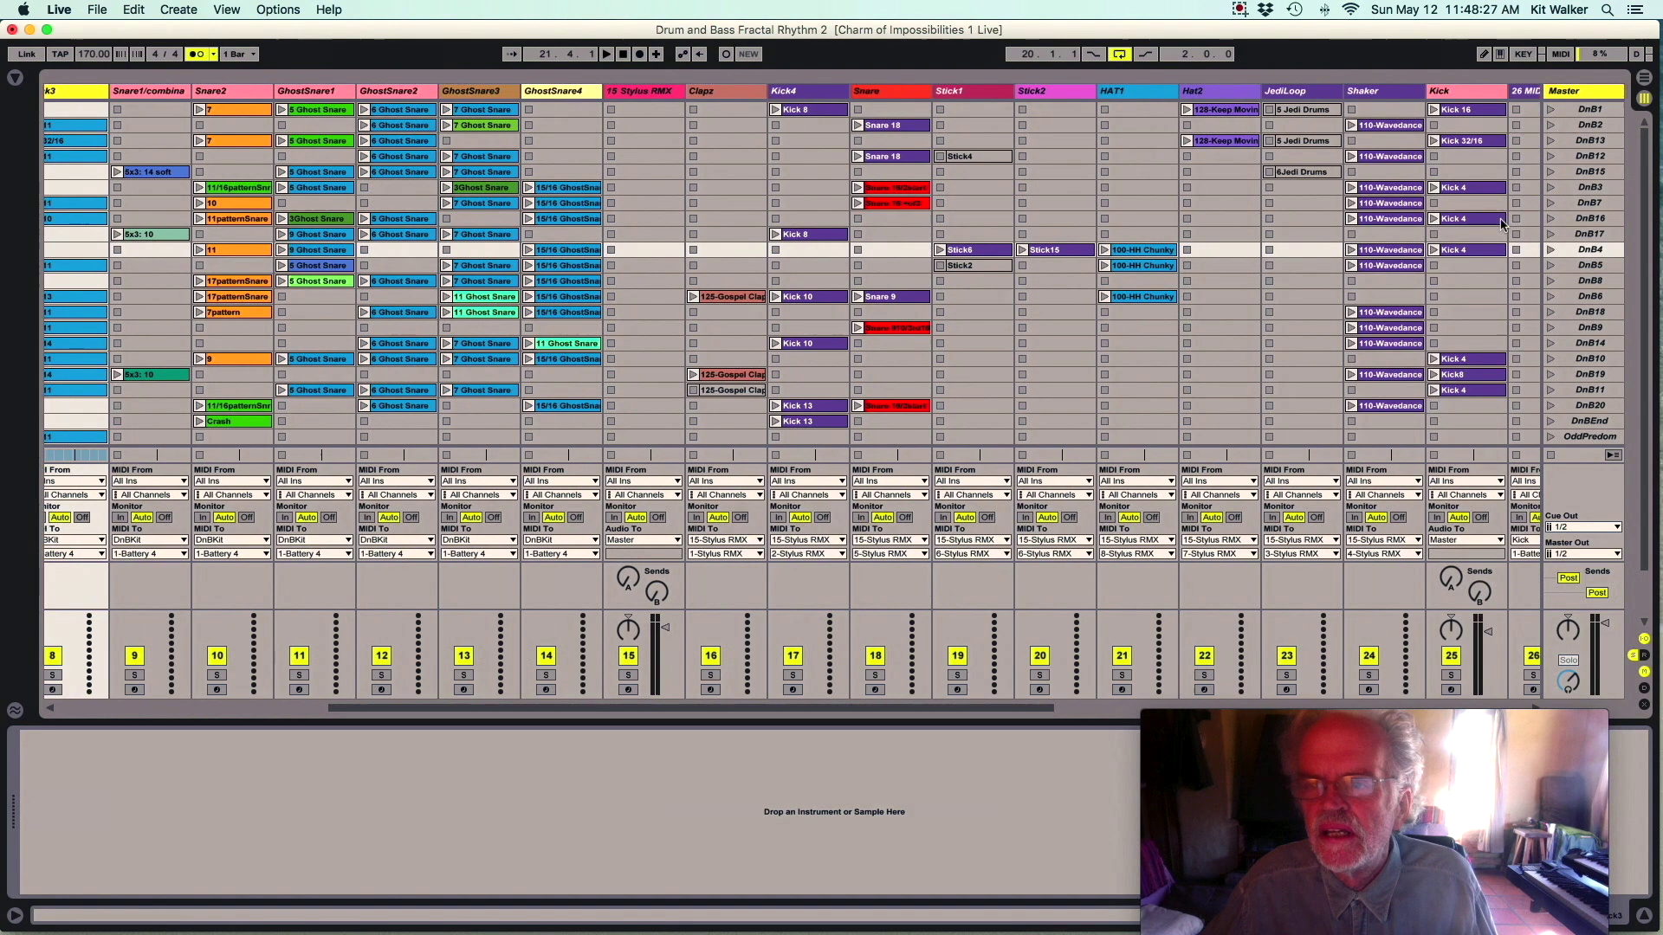
pyautogui.click(1550, 141)
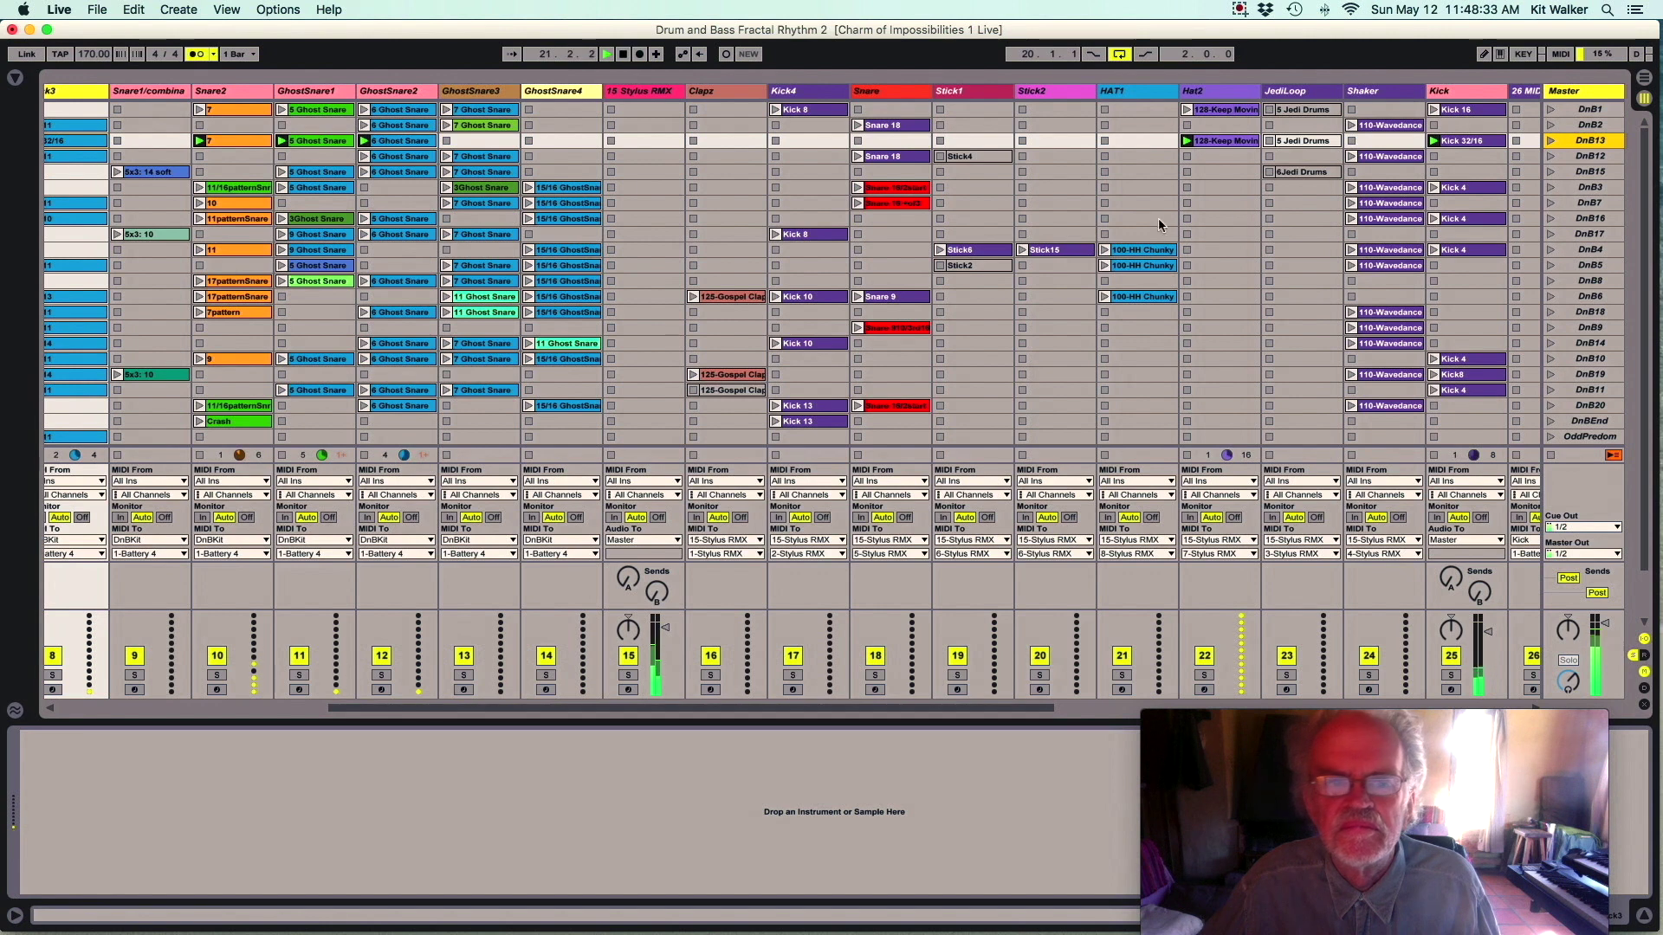
pyautogui.click(195, 55)
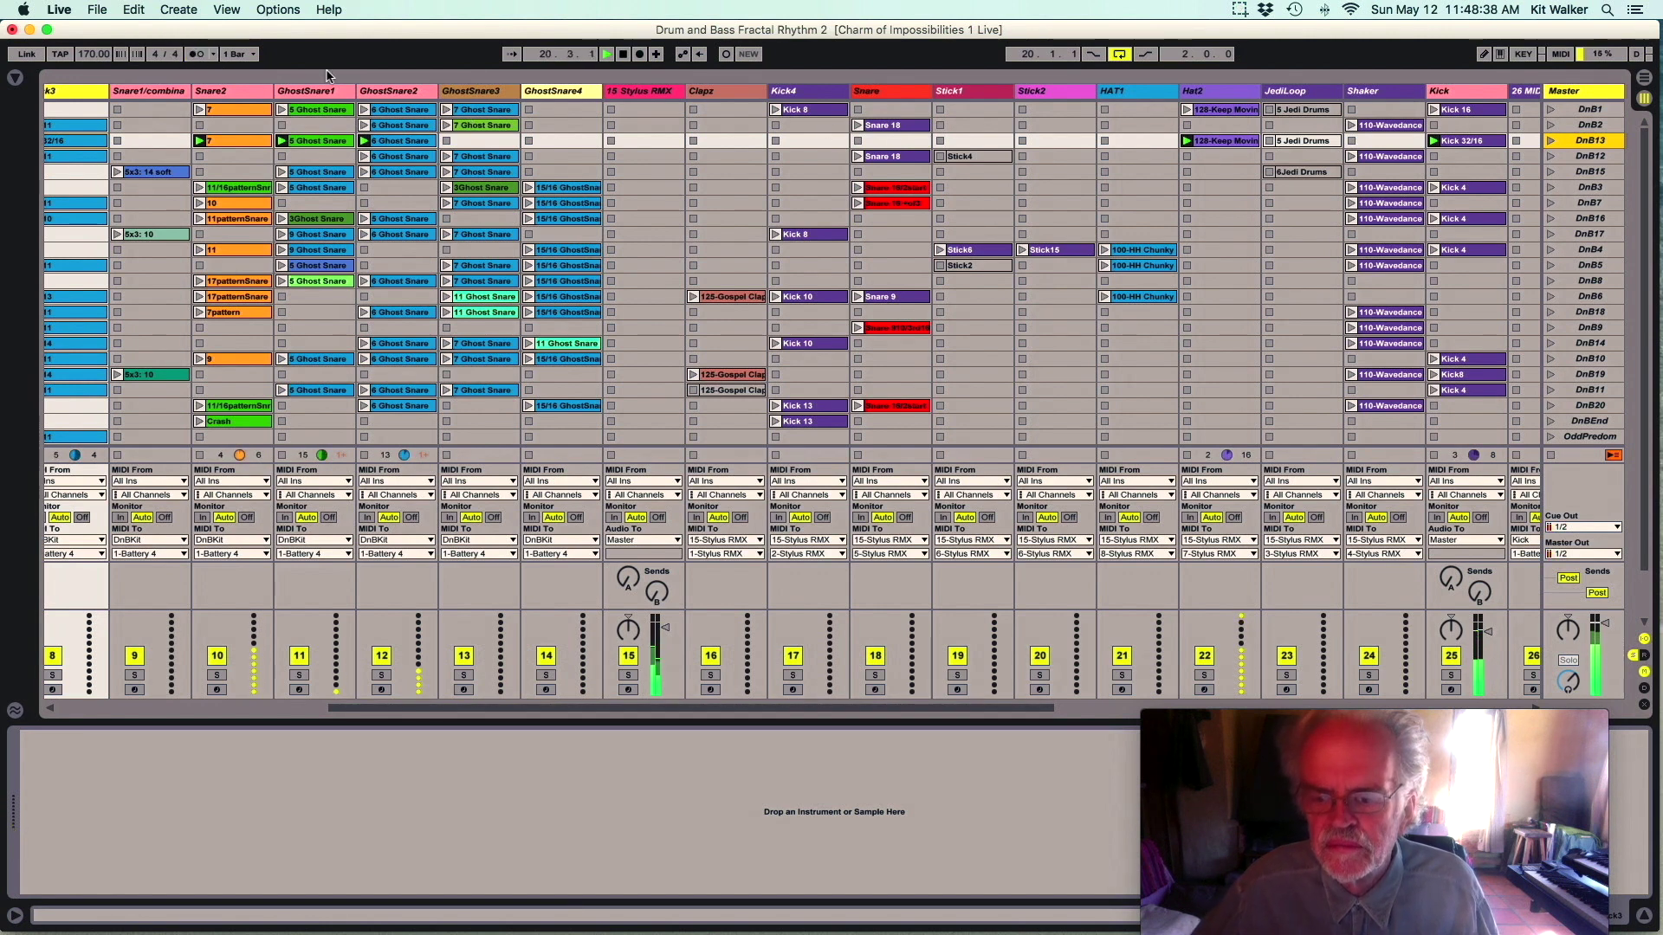
# Launch the DnB12, DnB15, DnB3 and DnB7 scenes one after another, letting each play for several seconds.
pyautogui.click(1551, 157)
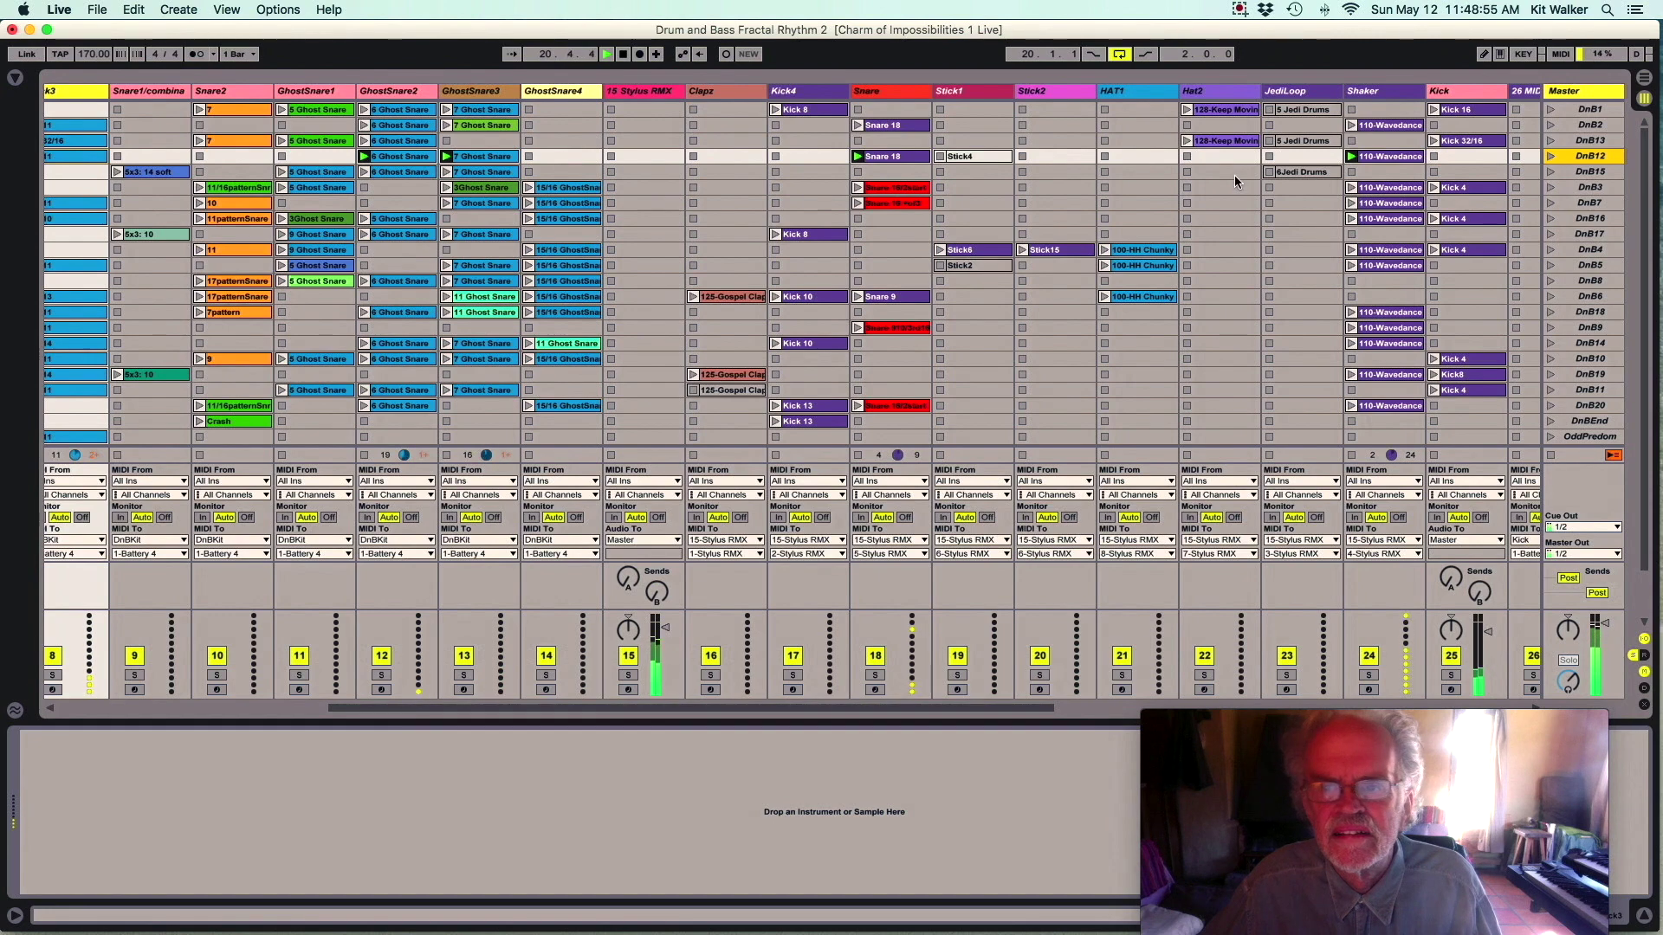
pyautogui.hscroll(-5, 1234, 175)
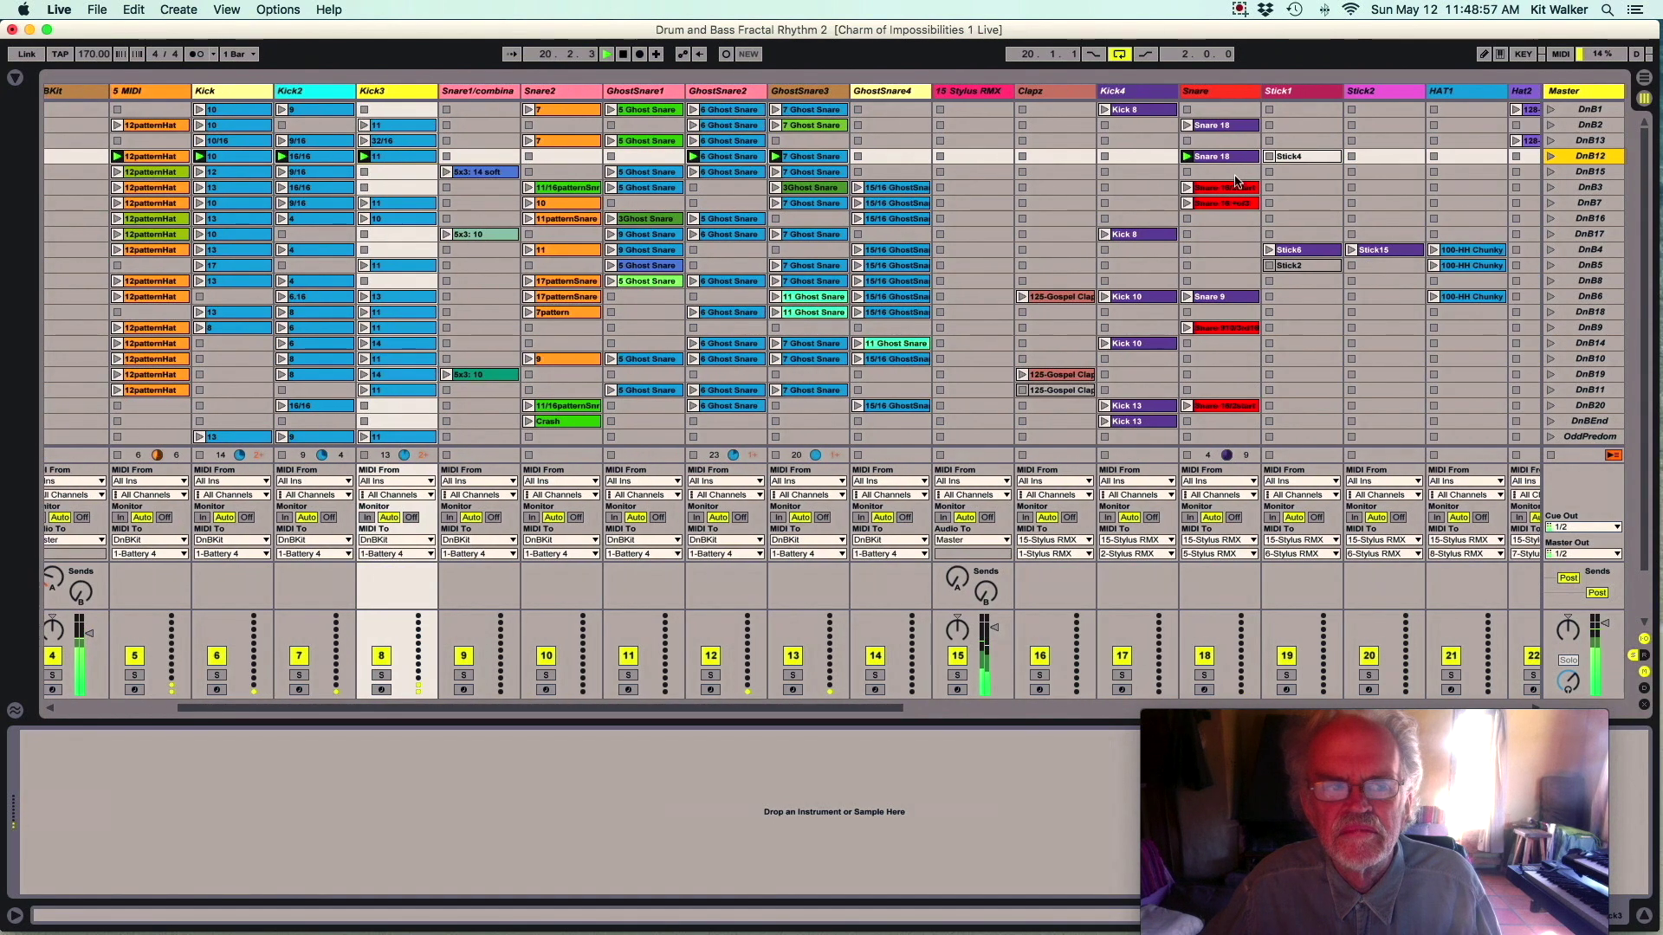
pyautogui.click(1551, 172)
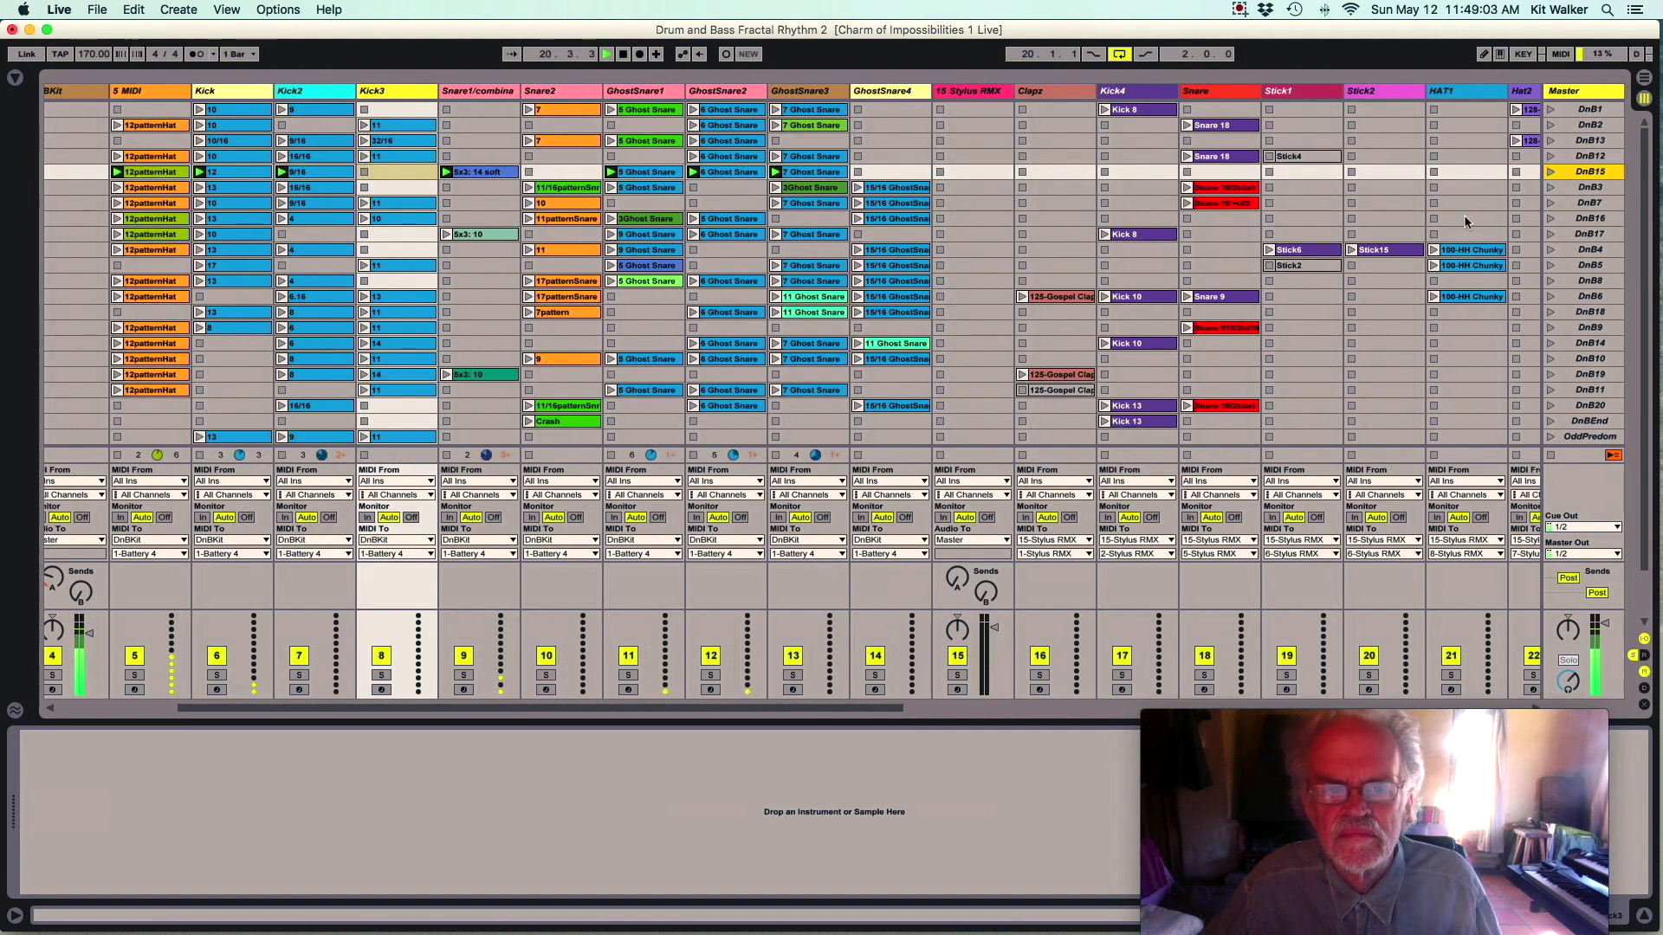
pyautogui.click(1550, 188)
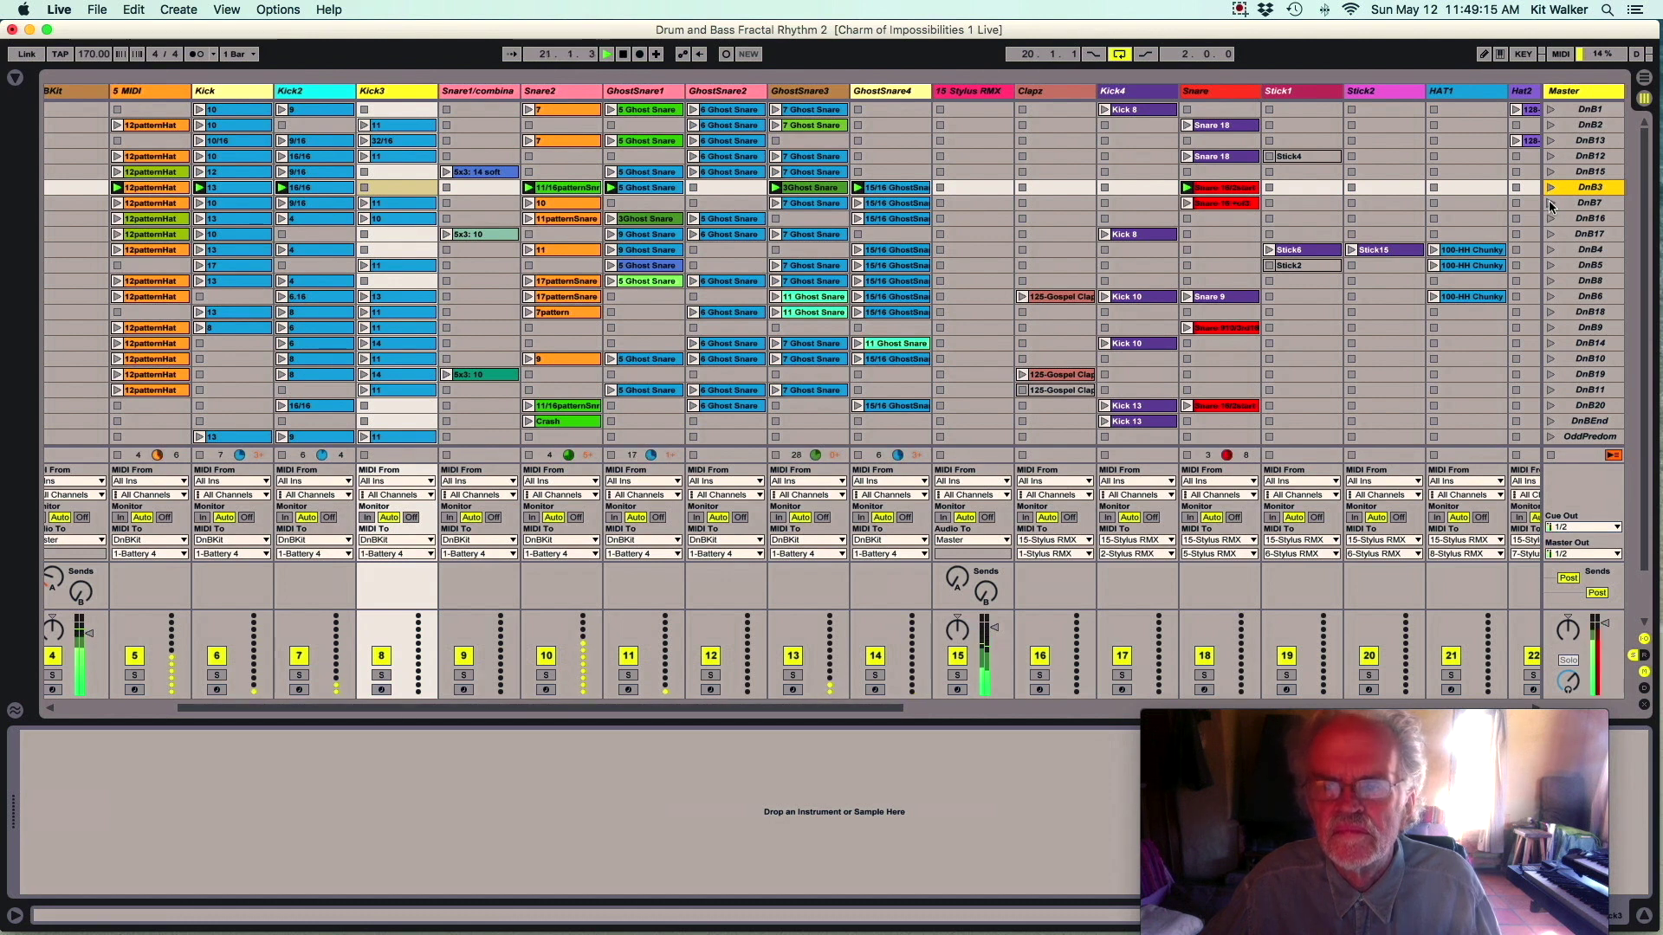
pyautogui.click(1551, 204)
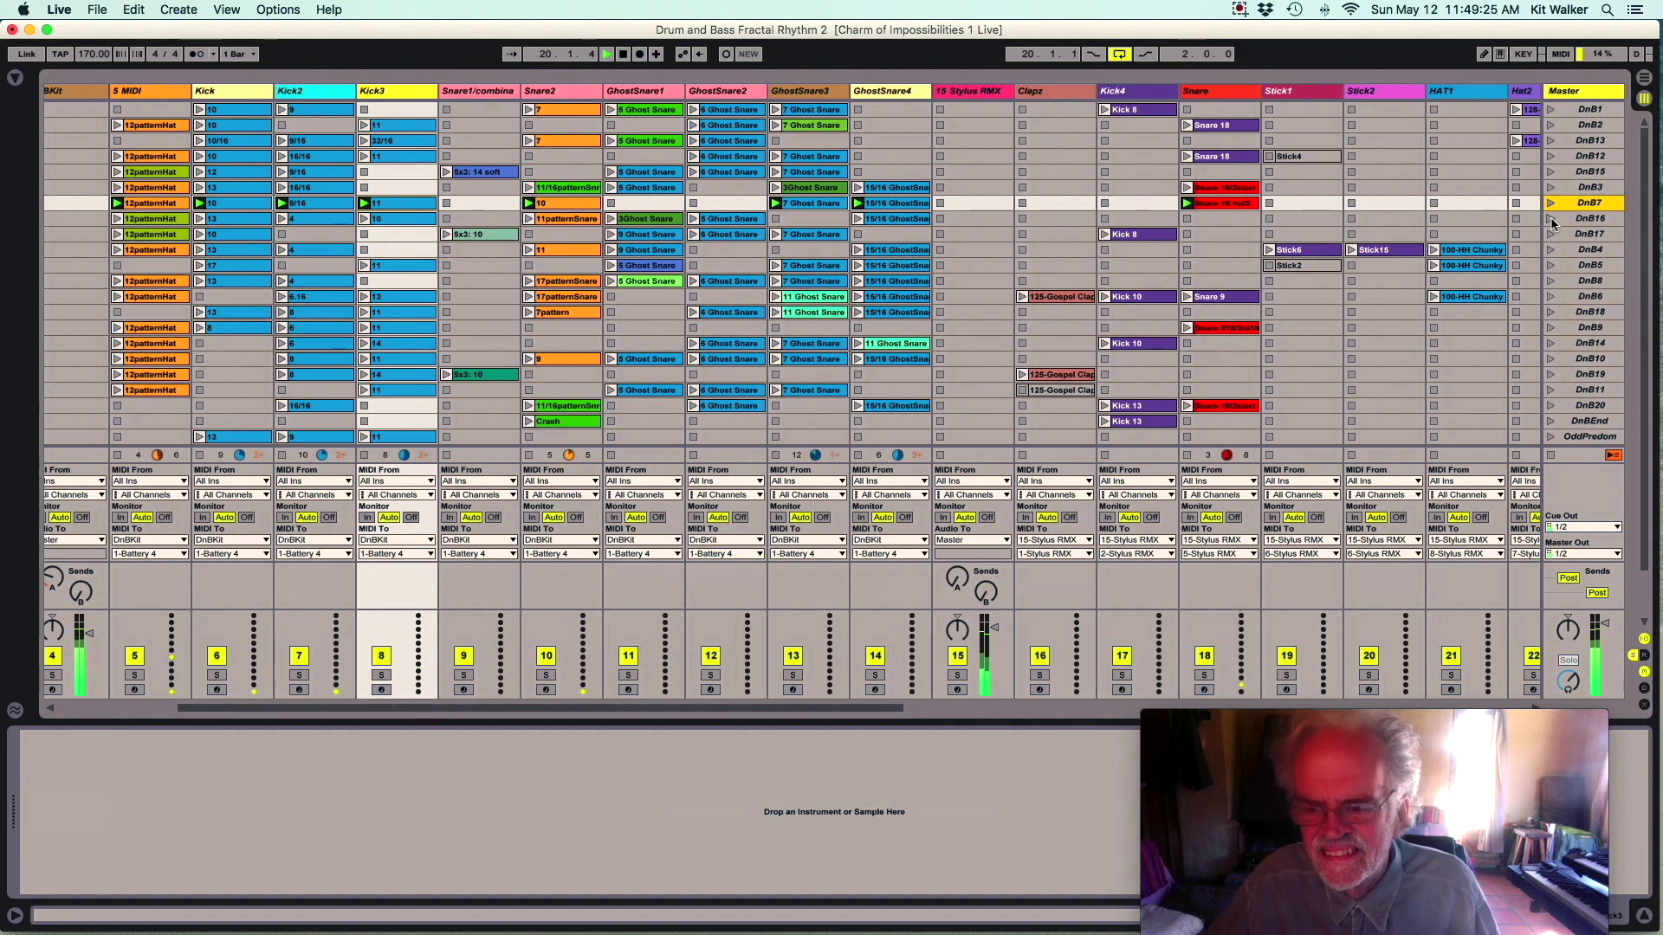
# Play the DnB16, DnB17, DnB4, DnB5 and DnB8 scenes in sequence.
pyautogui.click(1552, 220)
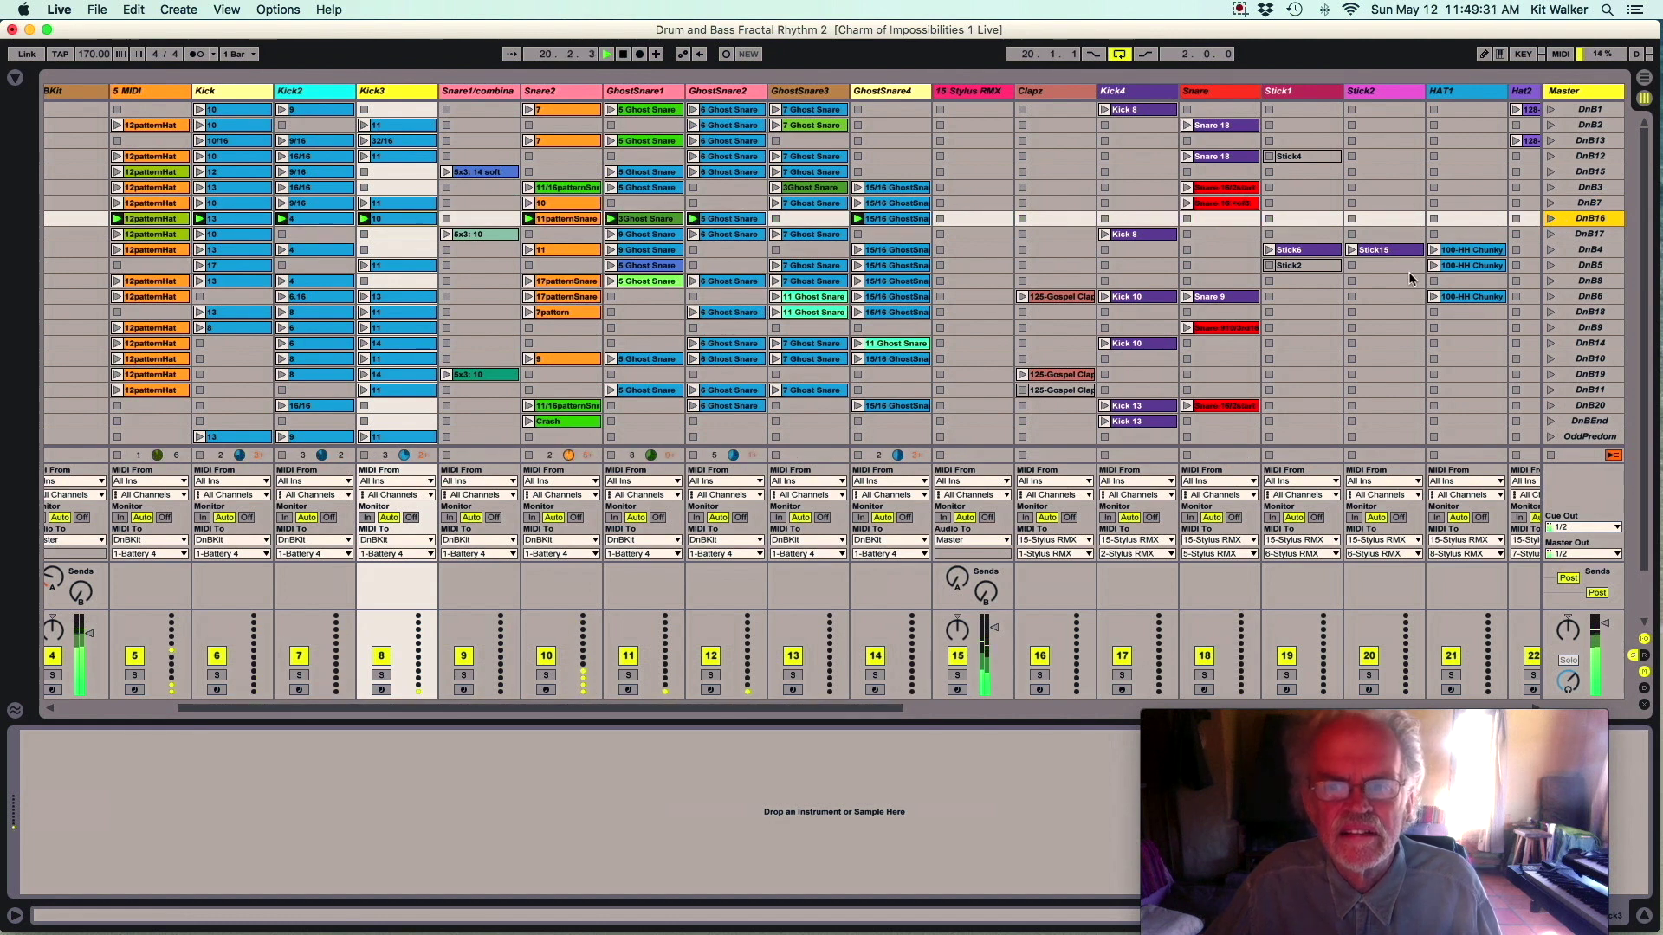
pyautogui.click(1550, 234)
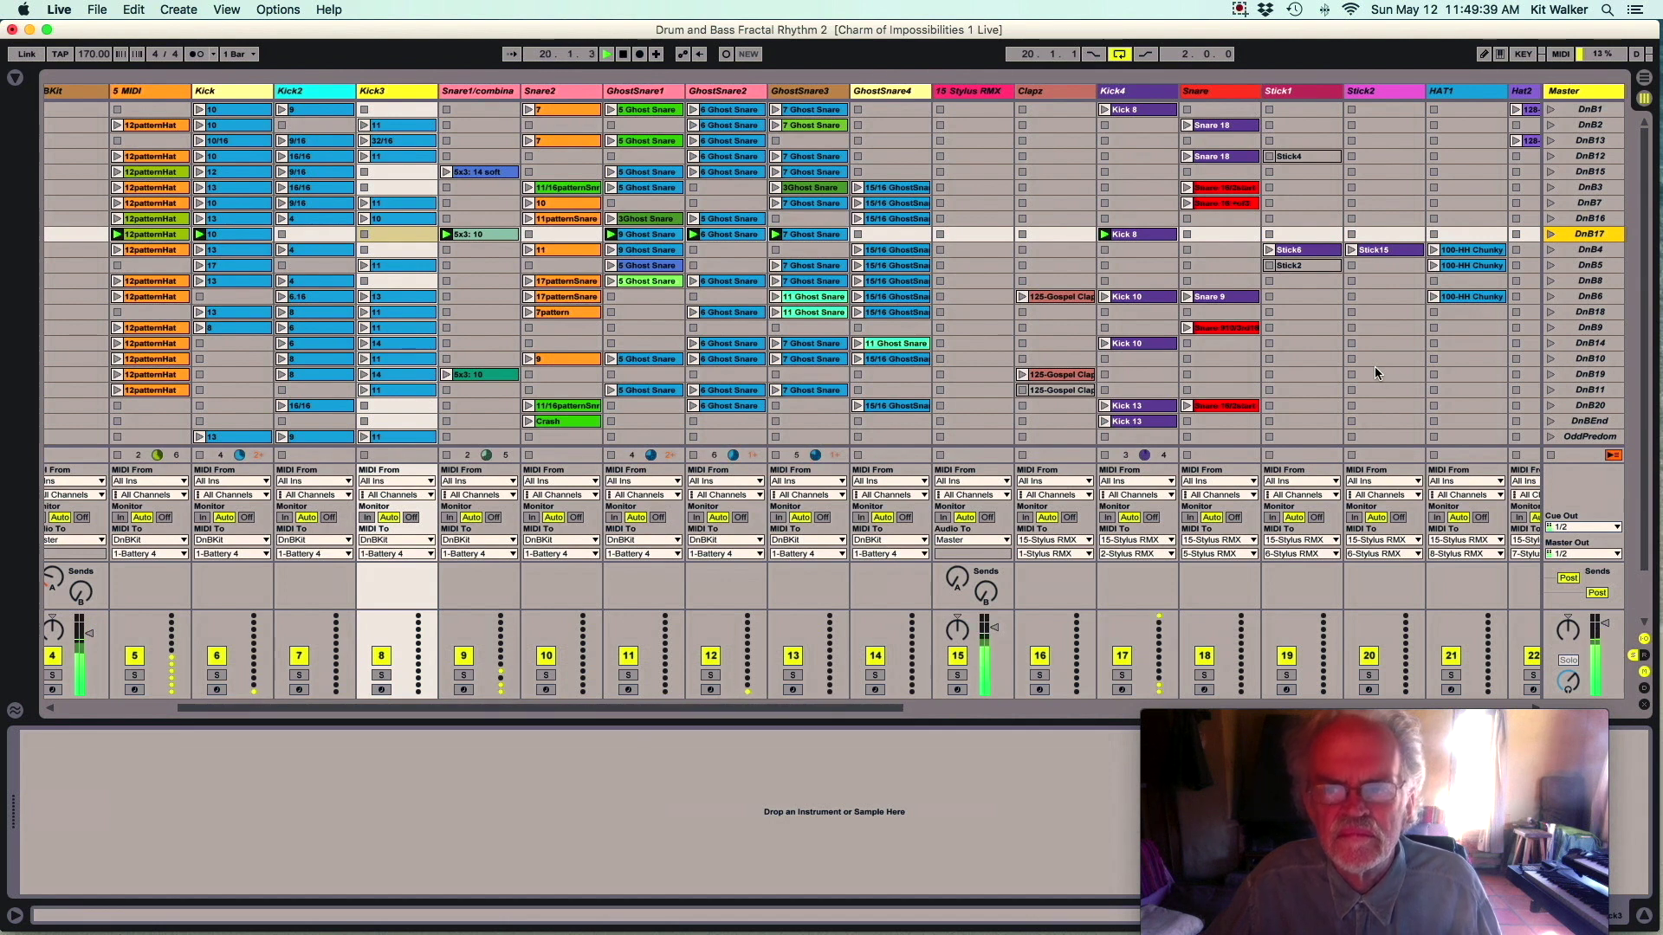
pyautogui.click(1551, 250)
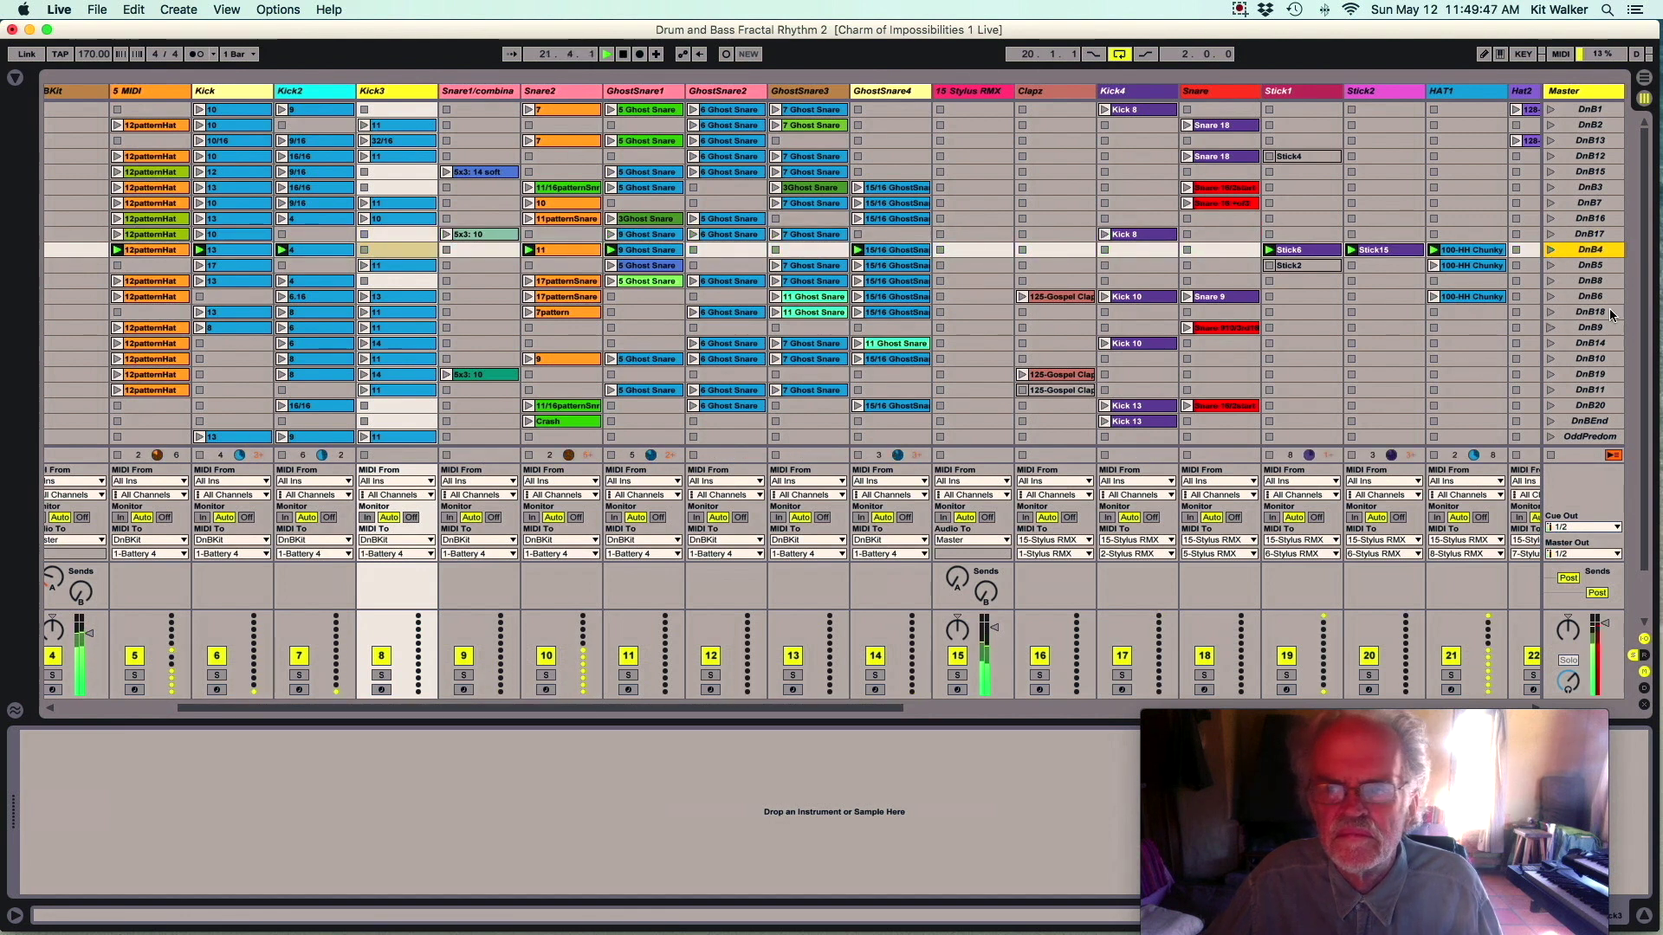
pyautogui.click(1551, 265)
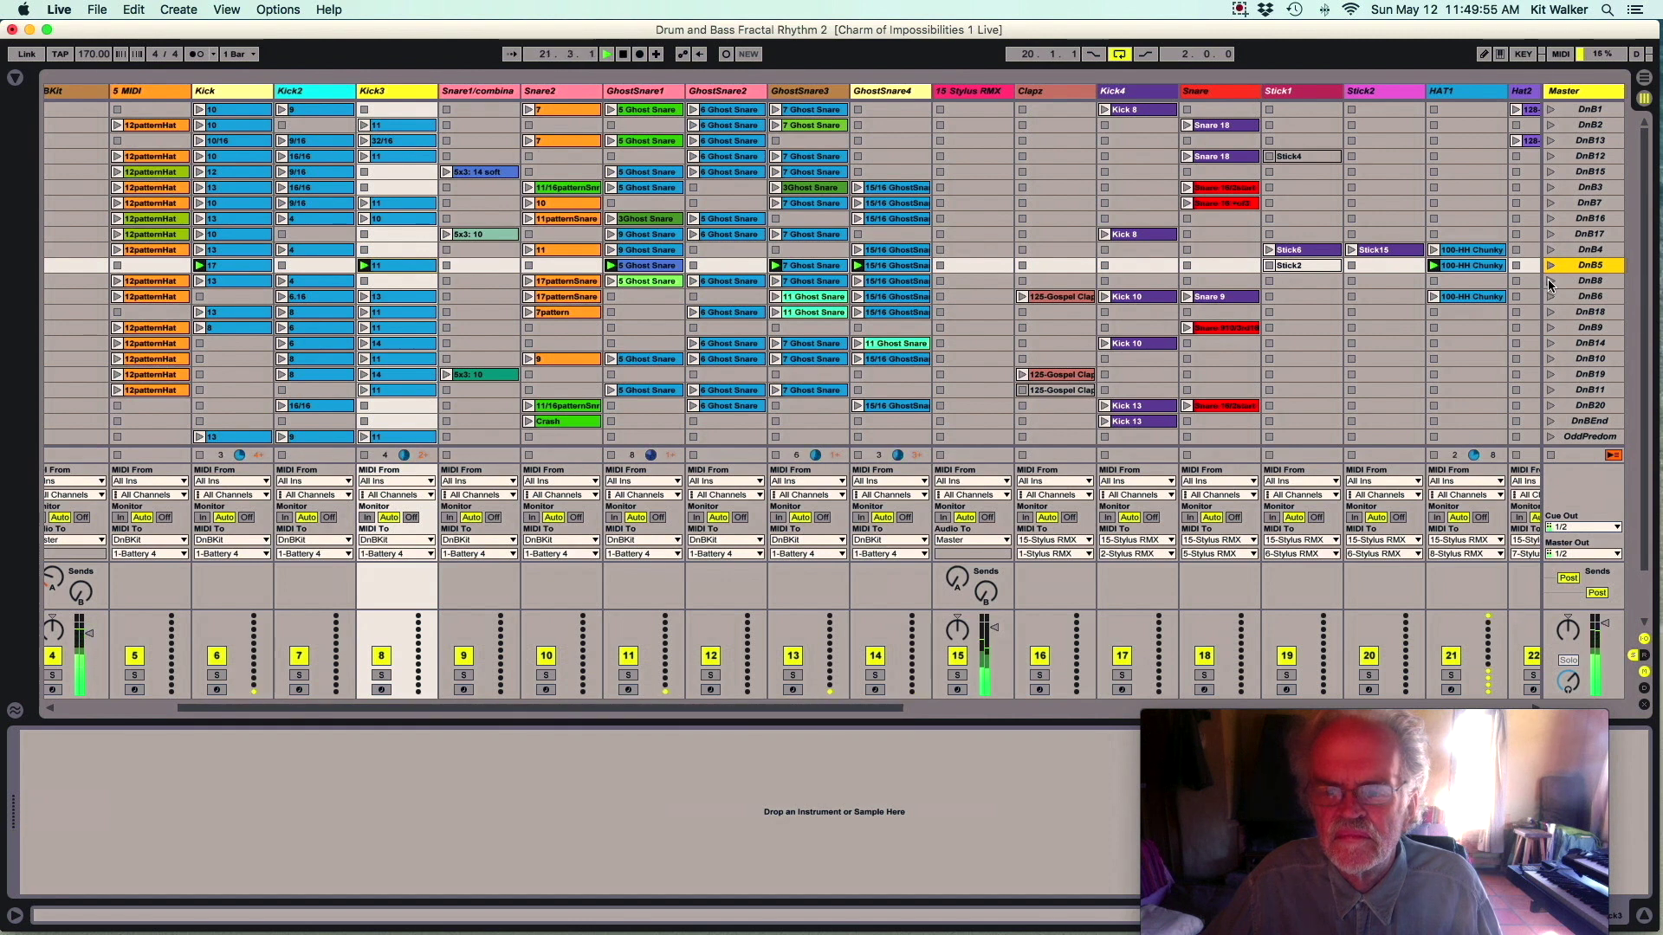
pyautogui.click(1551, 281)
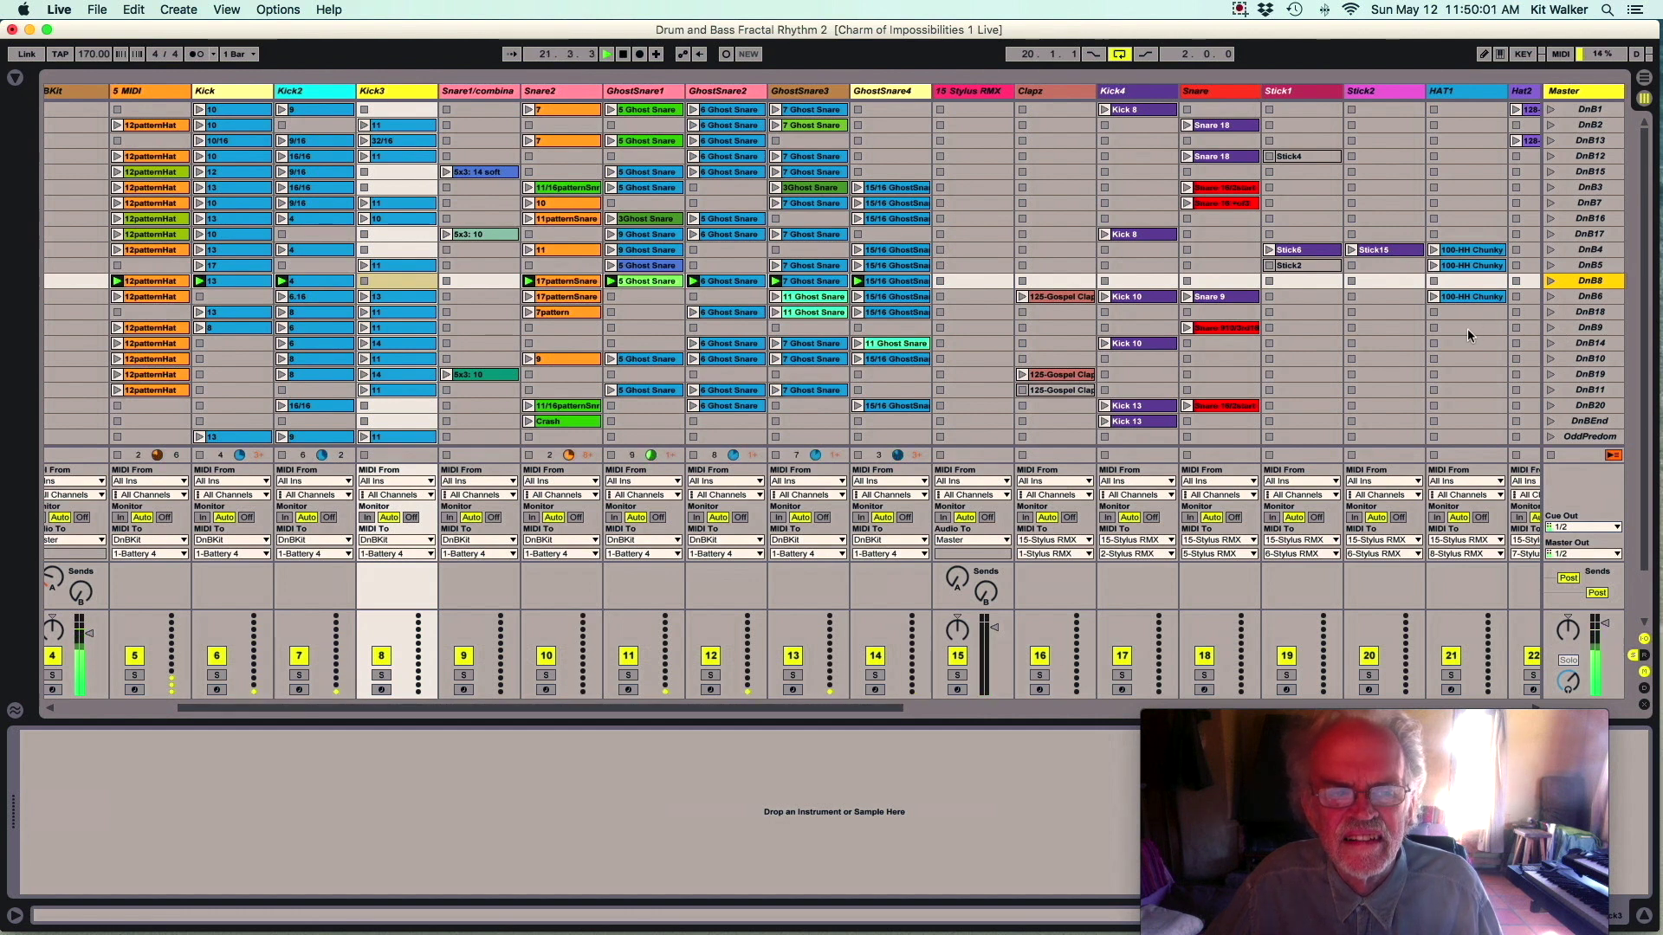
# Continue through the scene list by playing DnB6, DnB18, DnB9, DnB14 and DnB10 in order.
pyautogui.click(1552, 297)
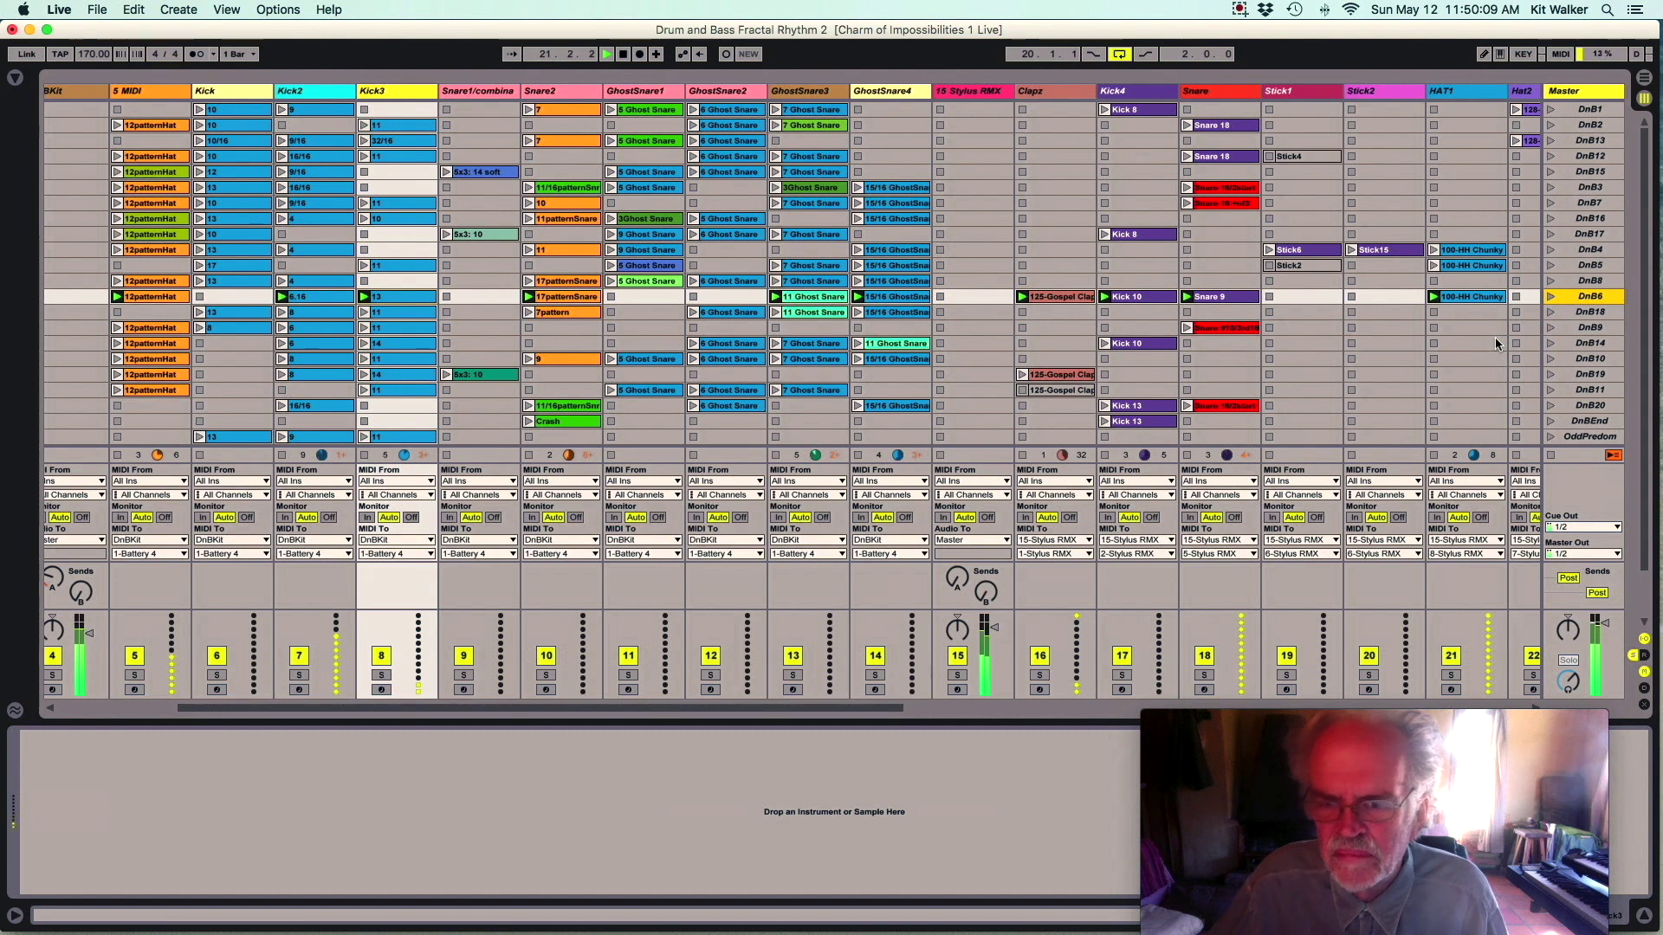
pyautogui.click(1550, 313)
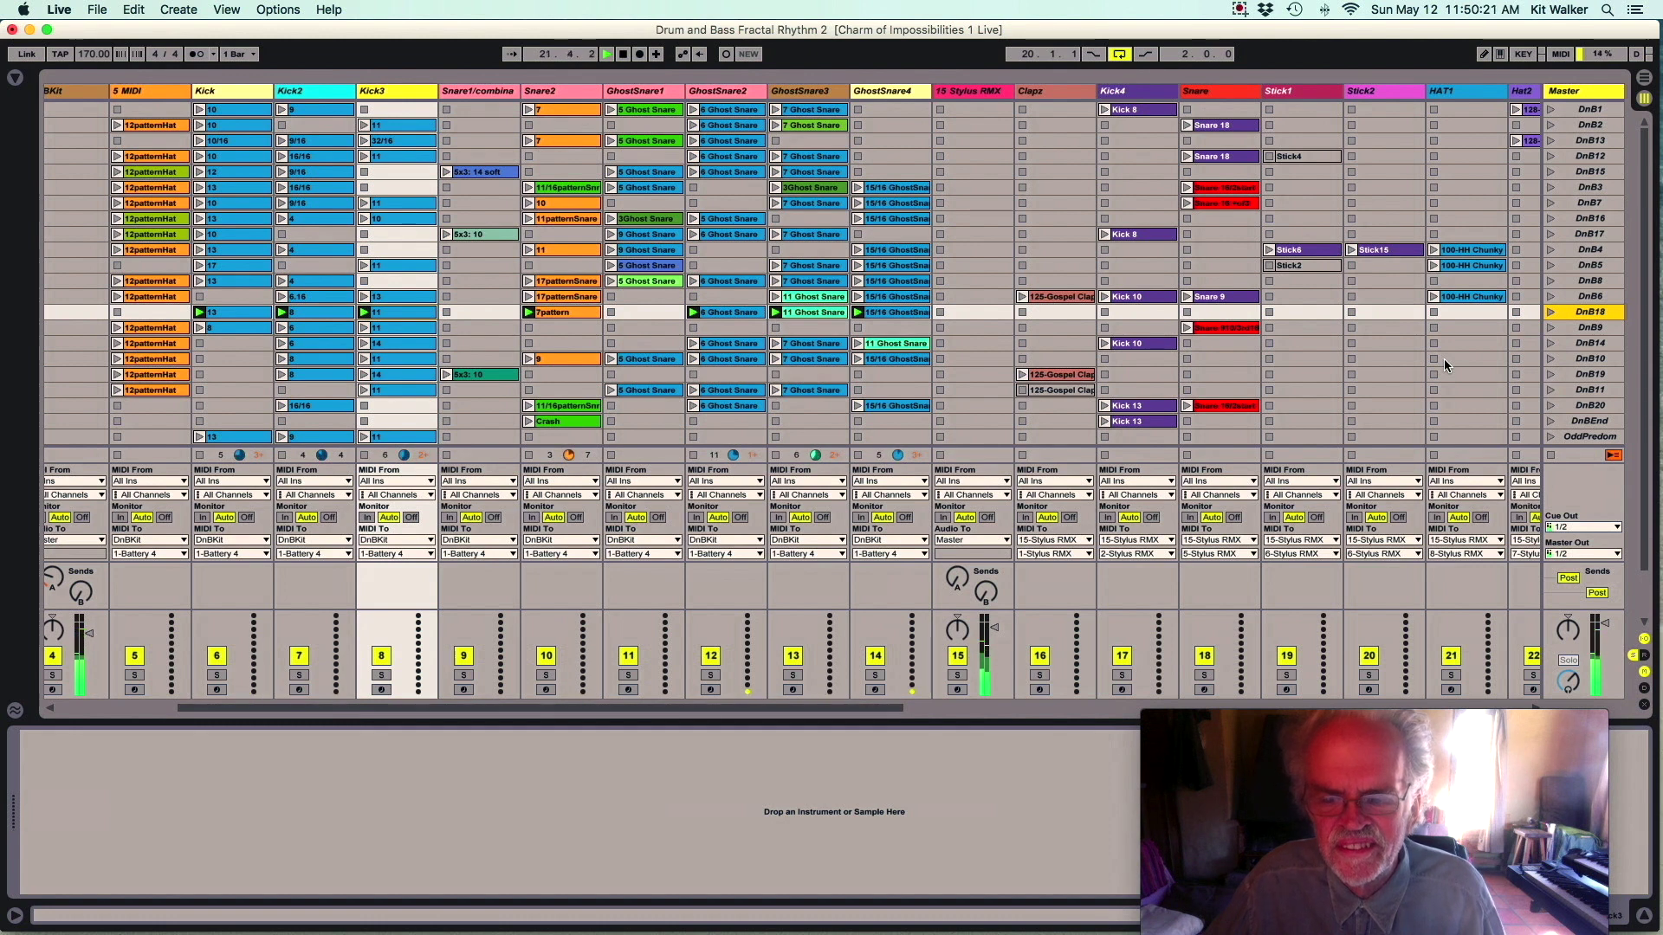
pyautogui.click(1551, 327)
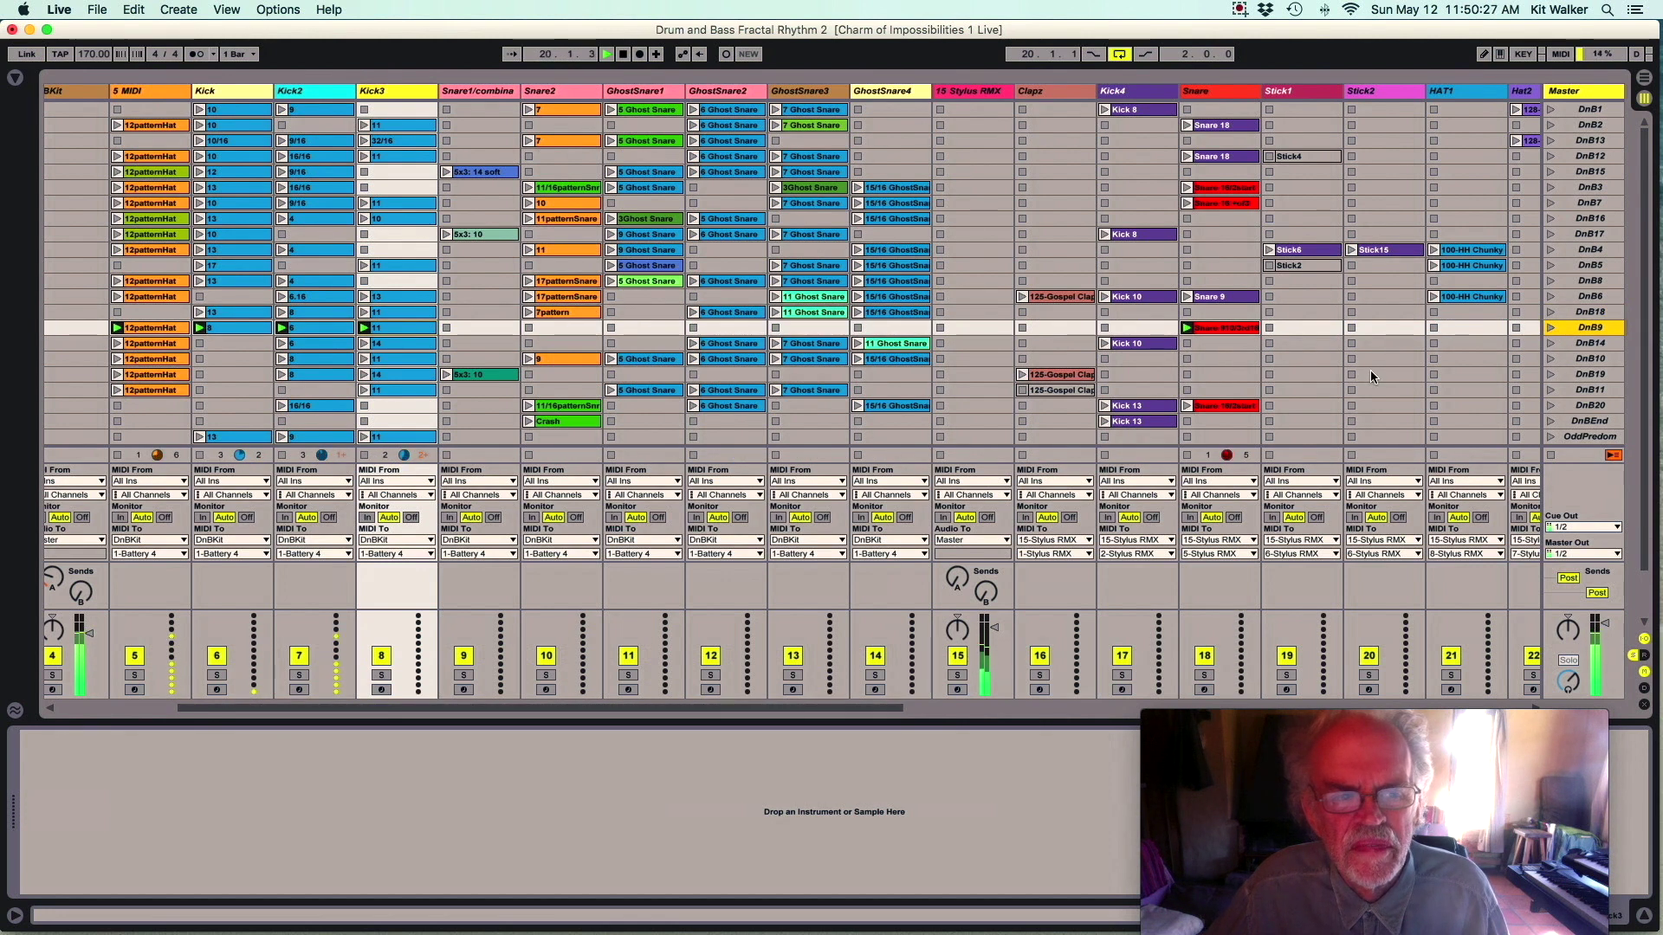
pyautogui.click(1552, 344)
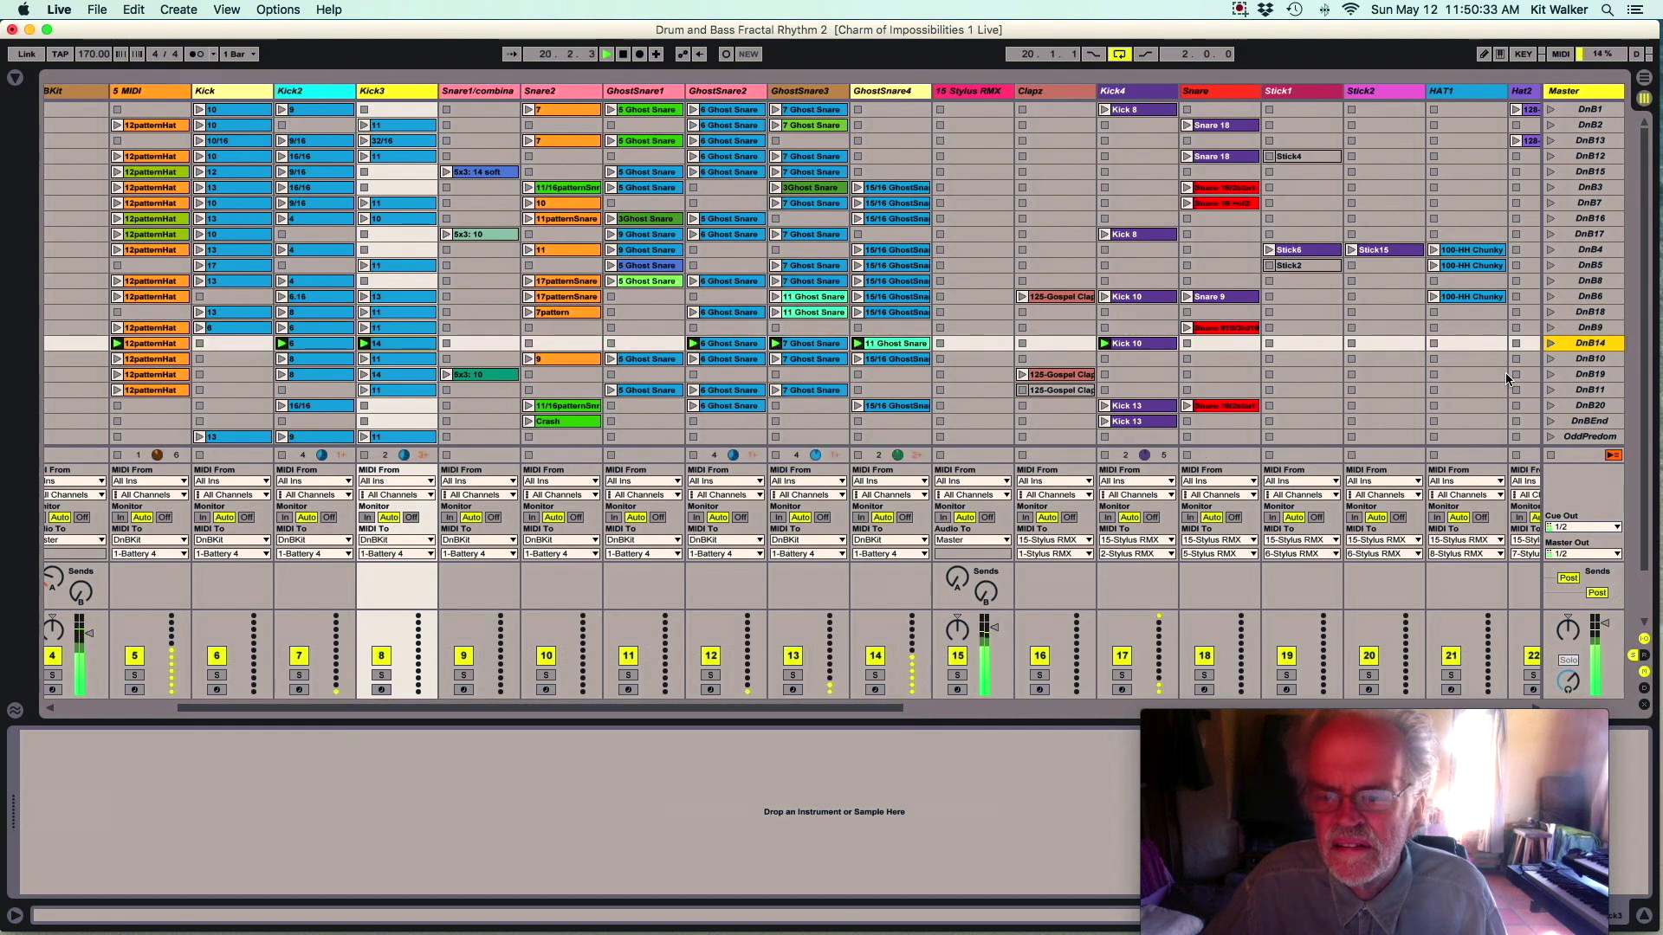
pyautogui.click(1549, 358)
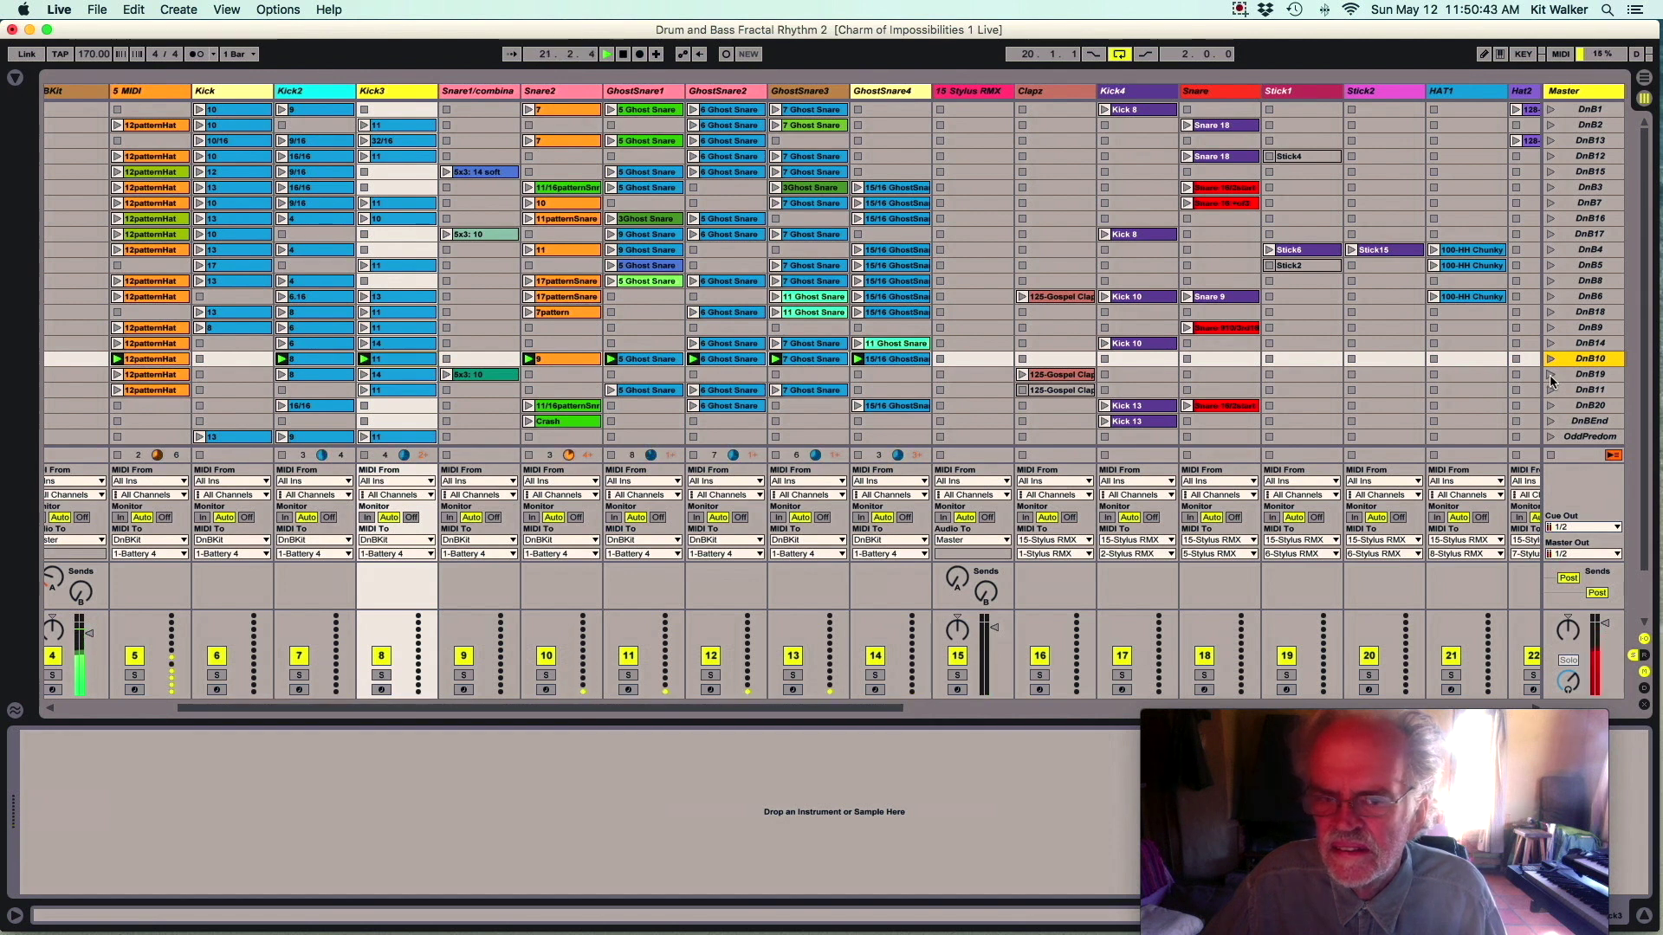
# Play the DnB19, DnB11 and DnB20 scenes in order and finish with the DnBEnd scene.
pyautogui.click(1551, 376)
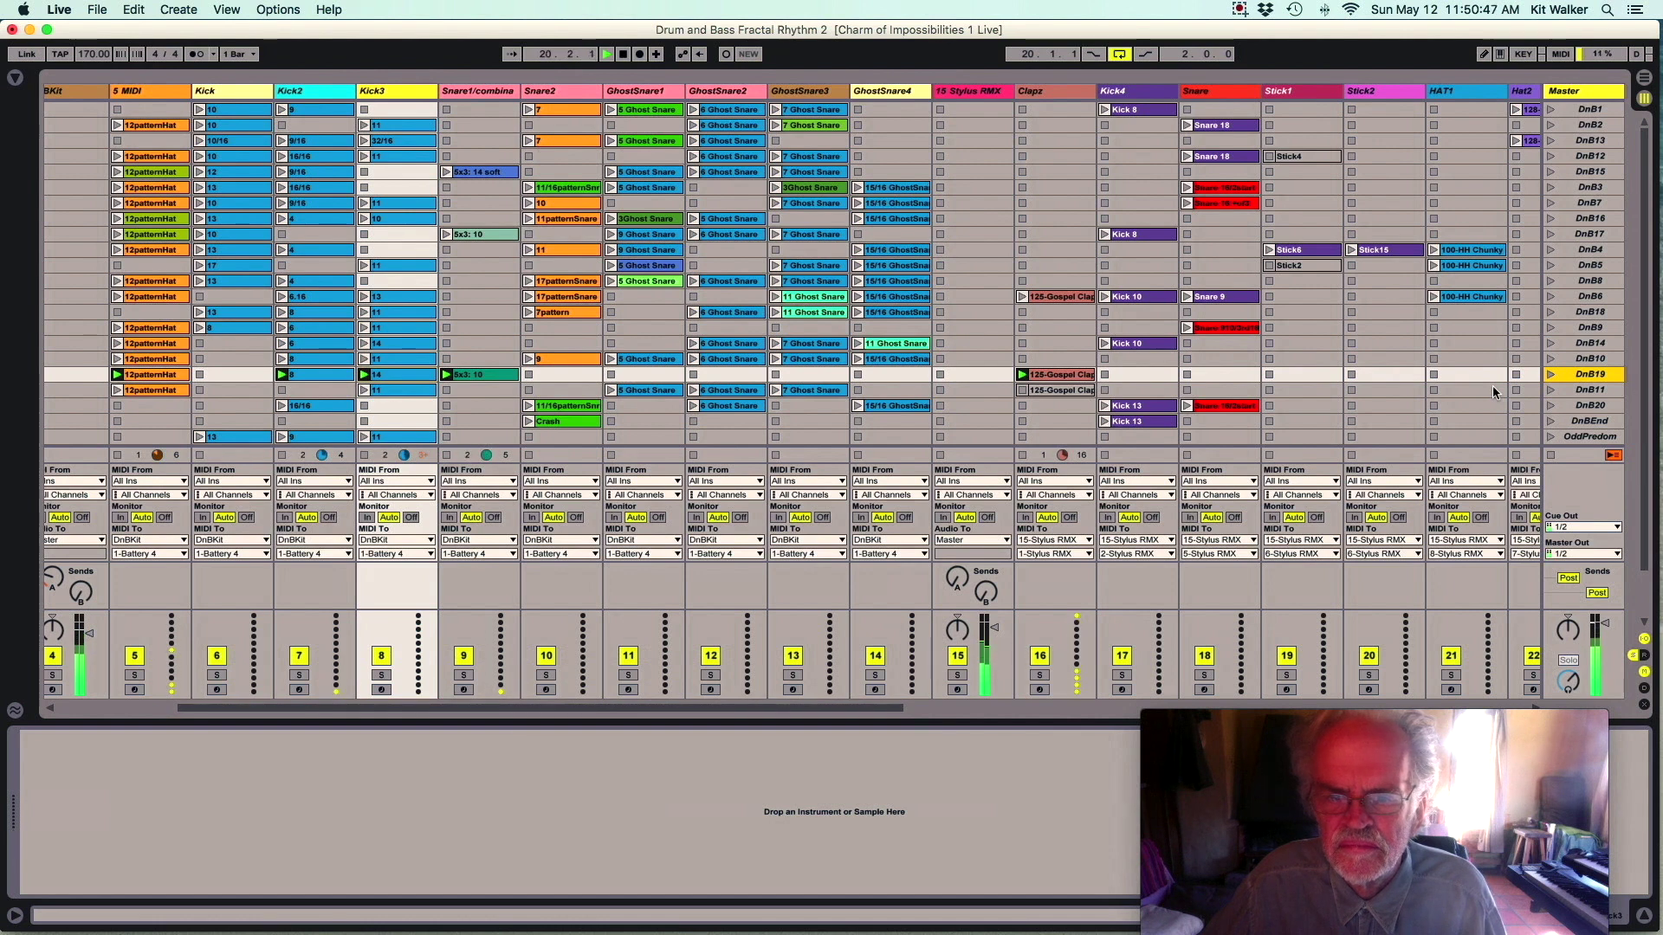
pyautogui.click(1550, 390)
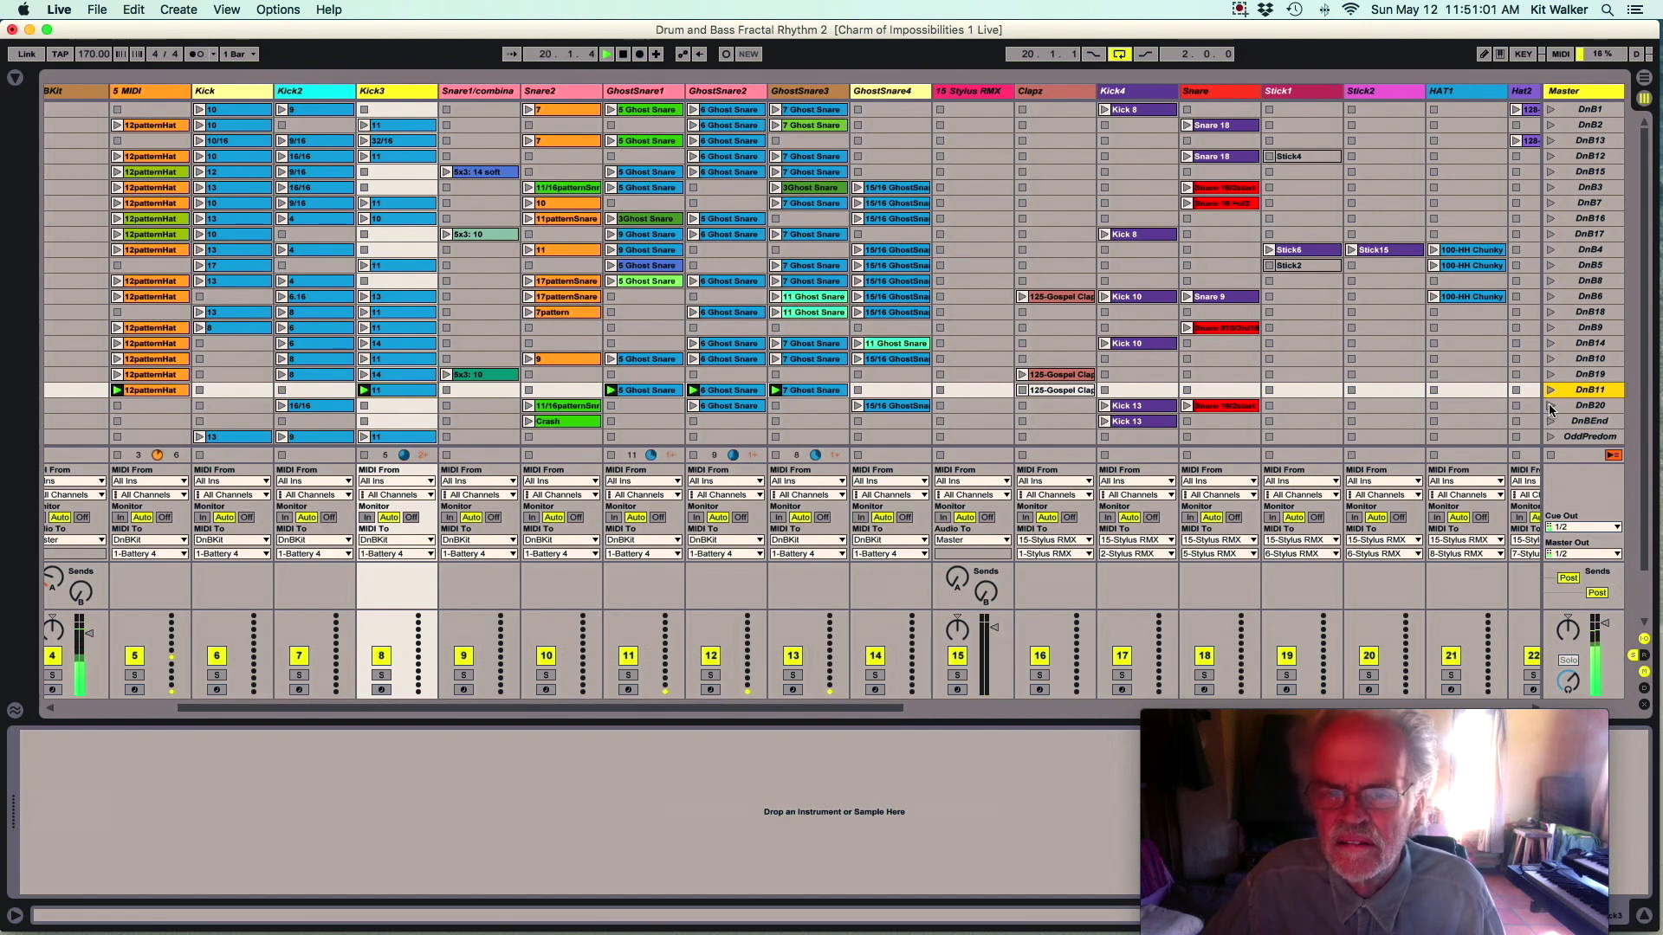
pyautogui.click(1552, 407)
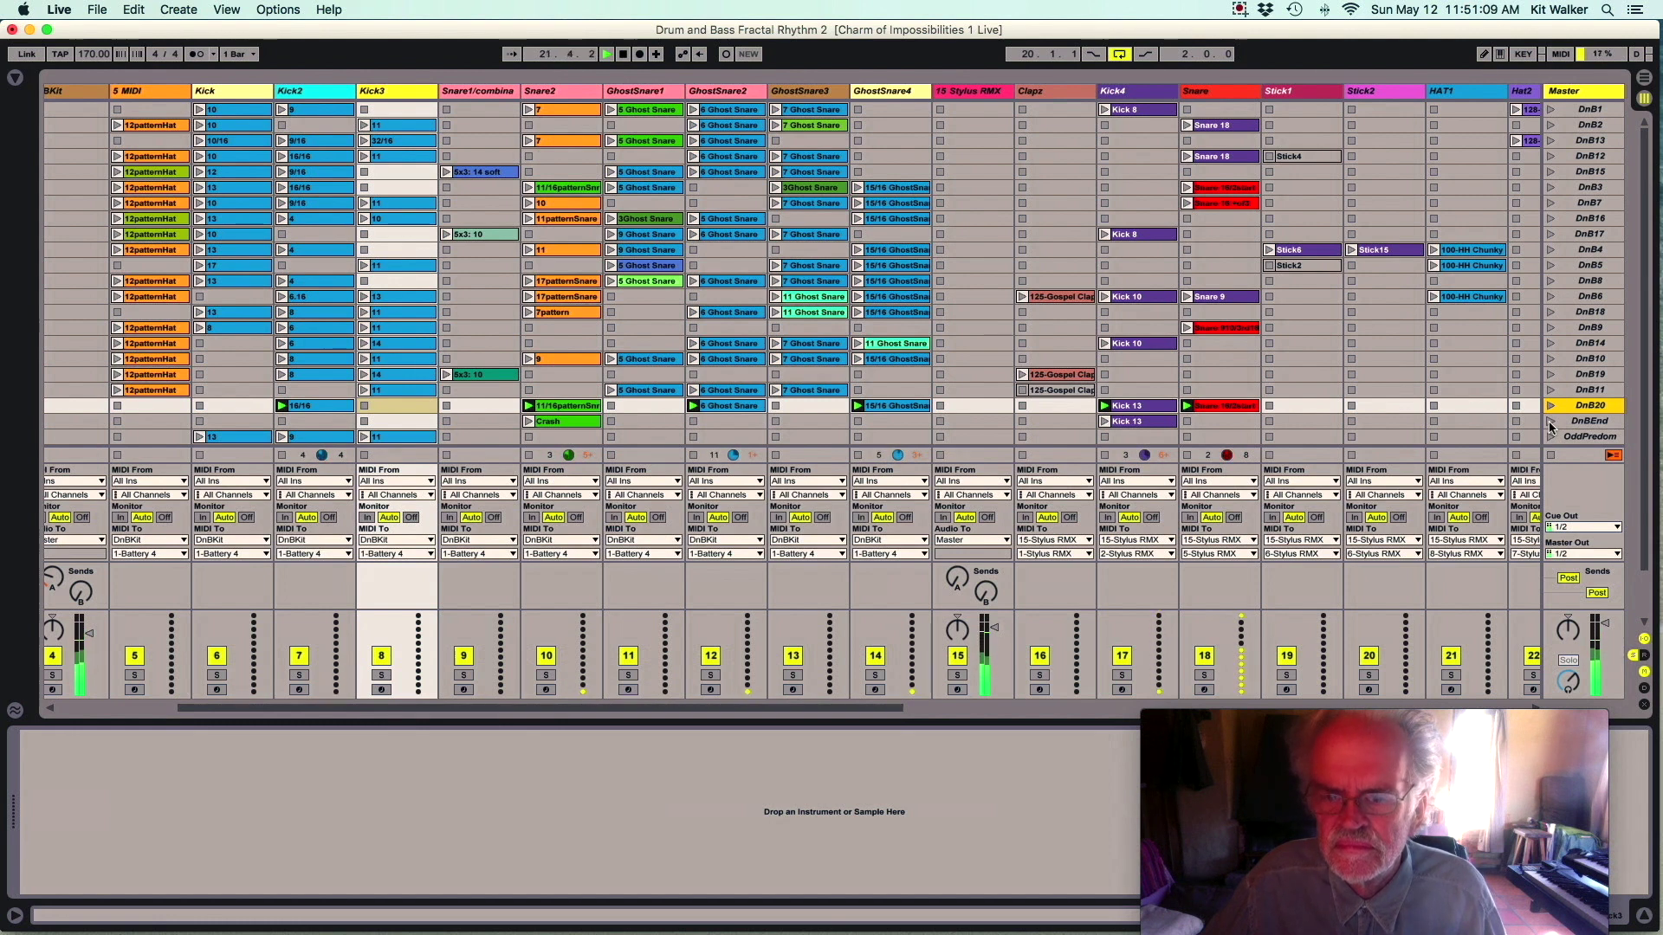
pyautogui.click(1550, 422)
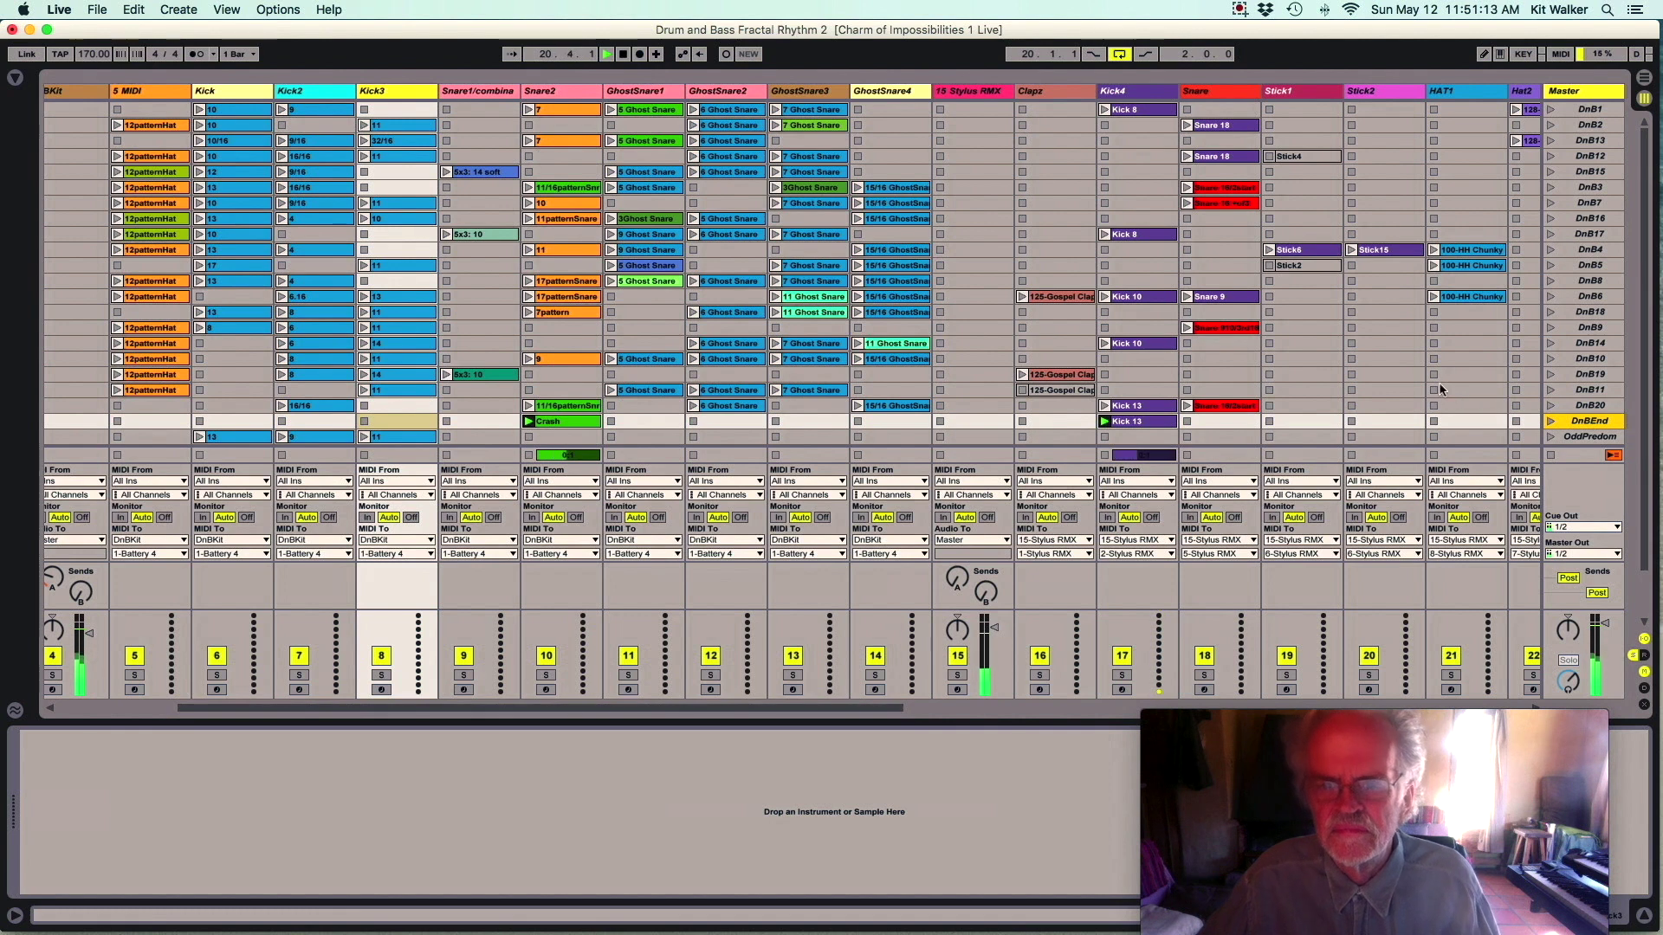